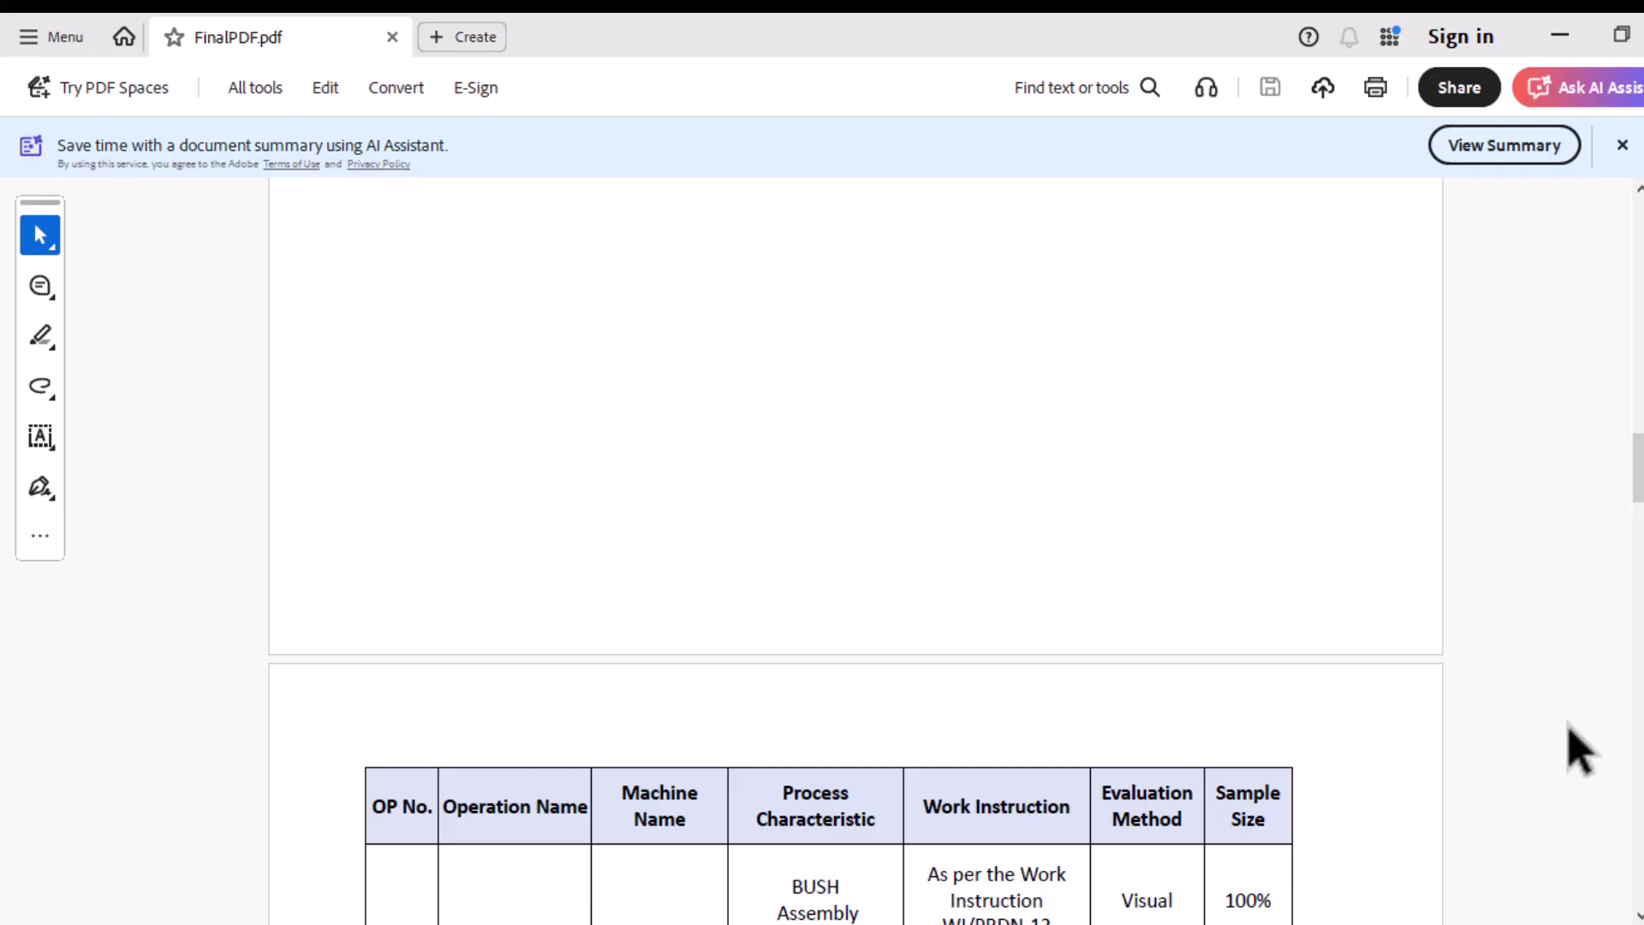
Look through the inspection tables and the pier drawing in FinalPDF.pdf.
scroll(1578, 749, "down", 7)
scroll(1578, 749, "down", 14)
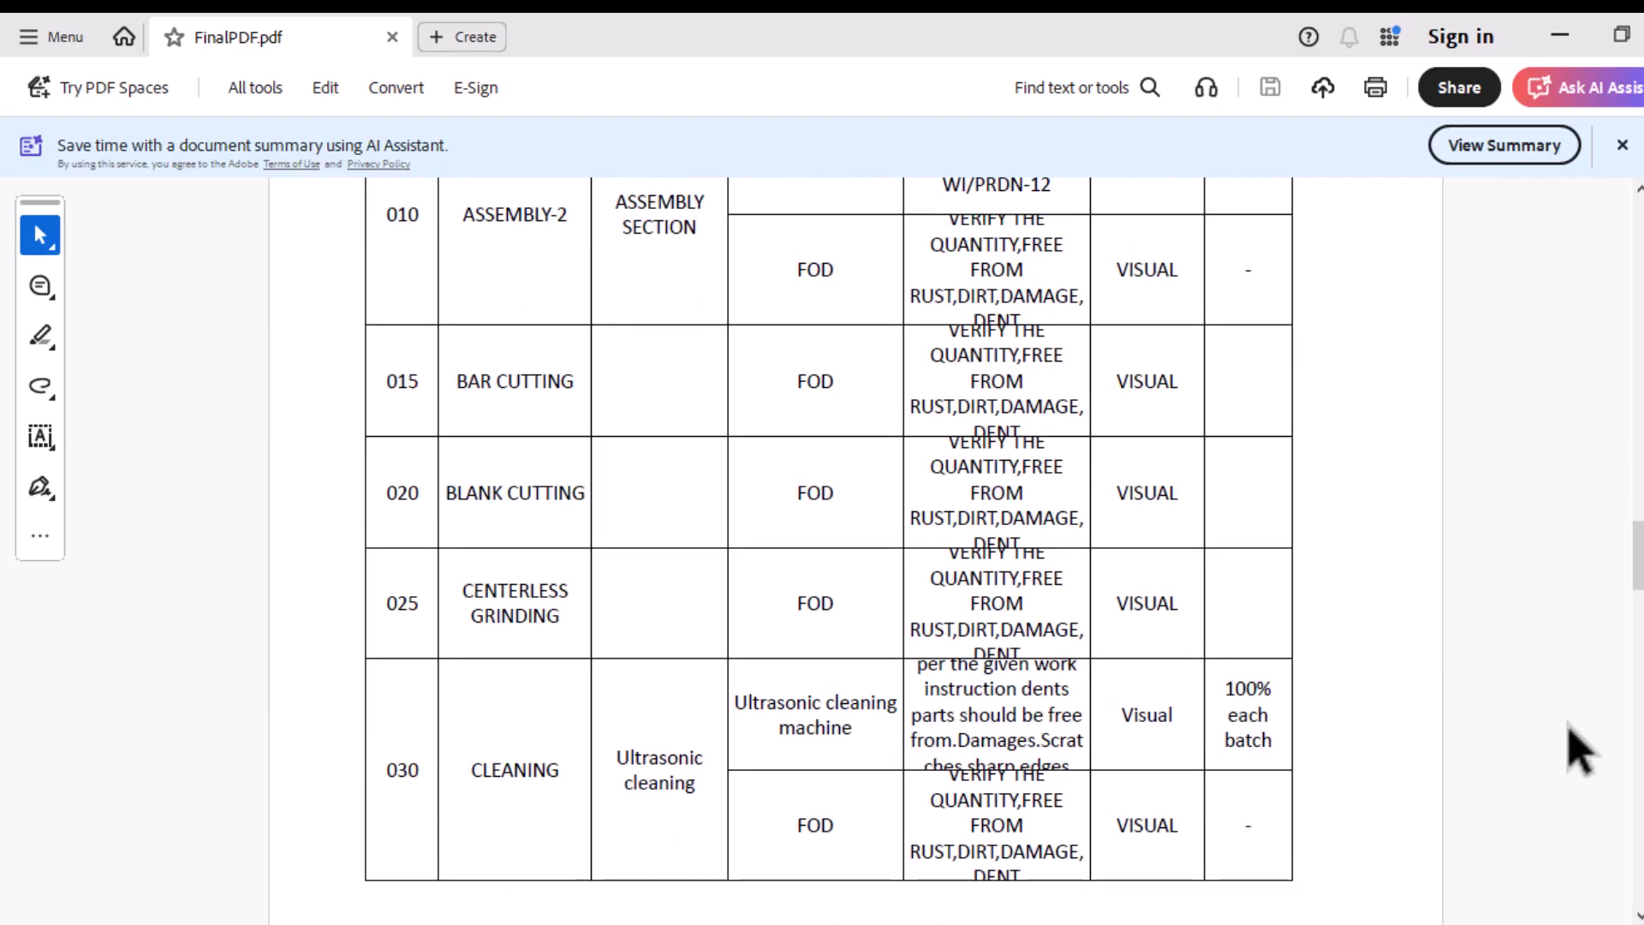
scroll(1568, 725, "down", 4)
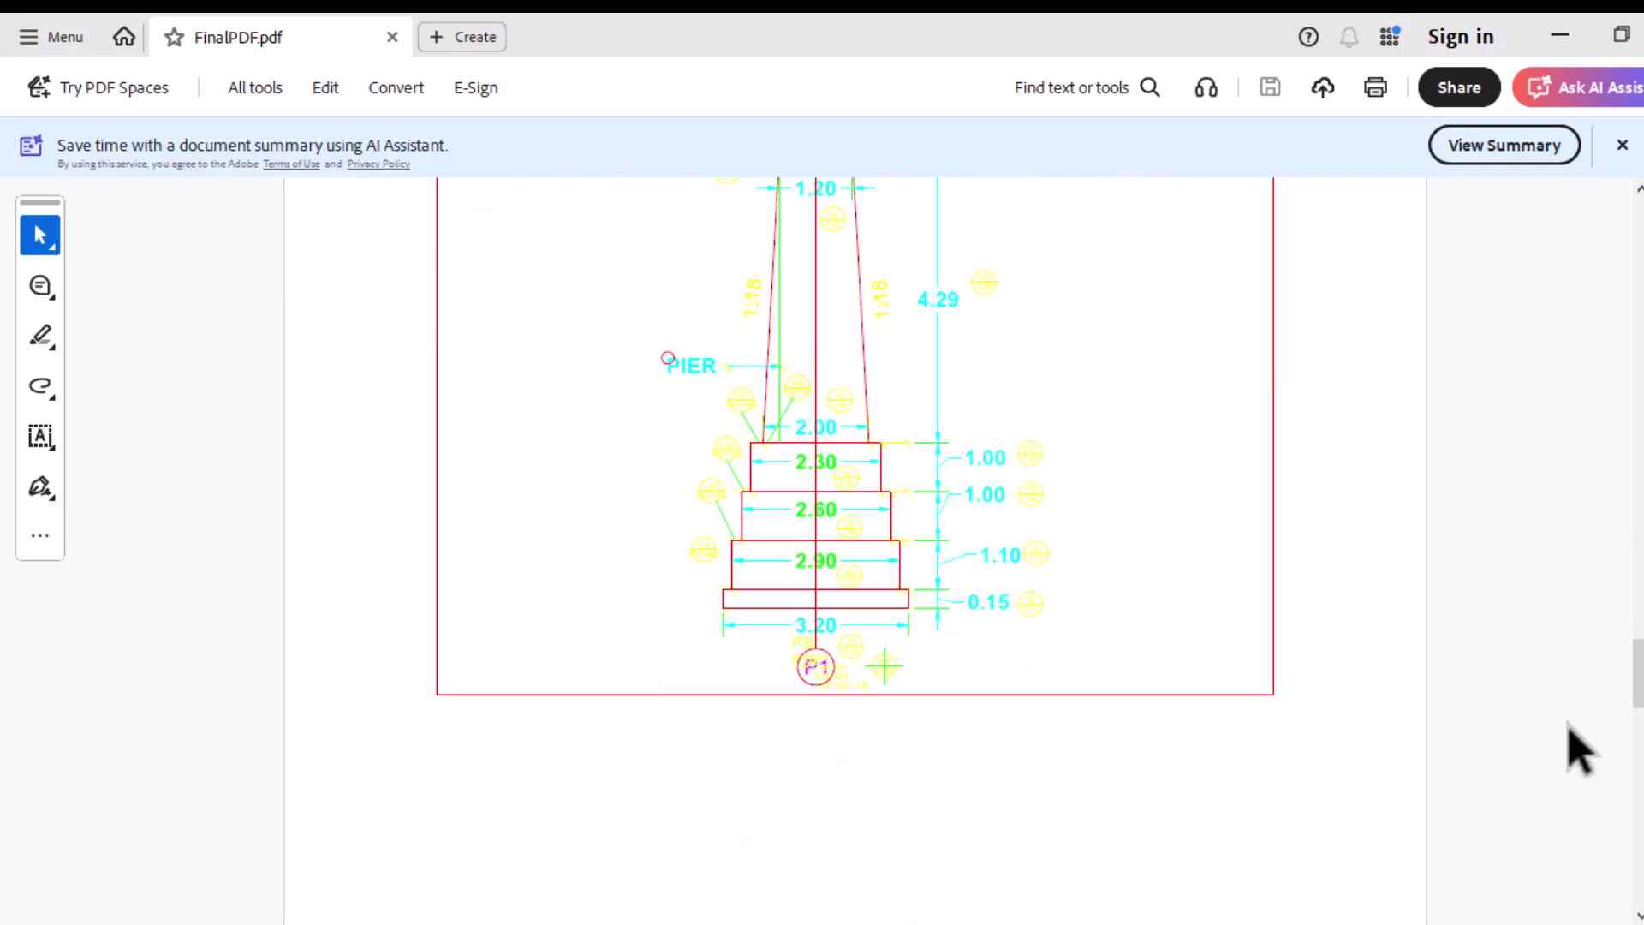
scroll(1568, 725, "up", 4)
left_click_drag(1639, 638, 1639, 781)
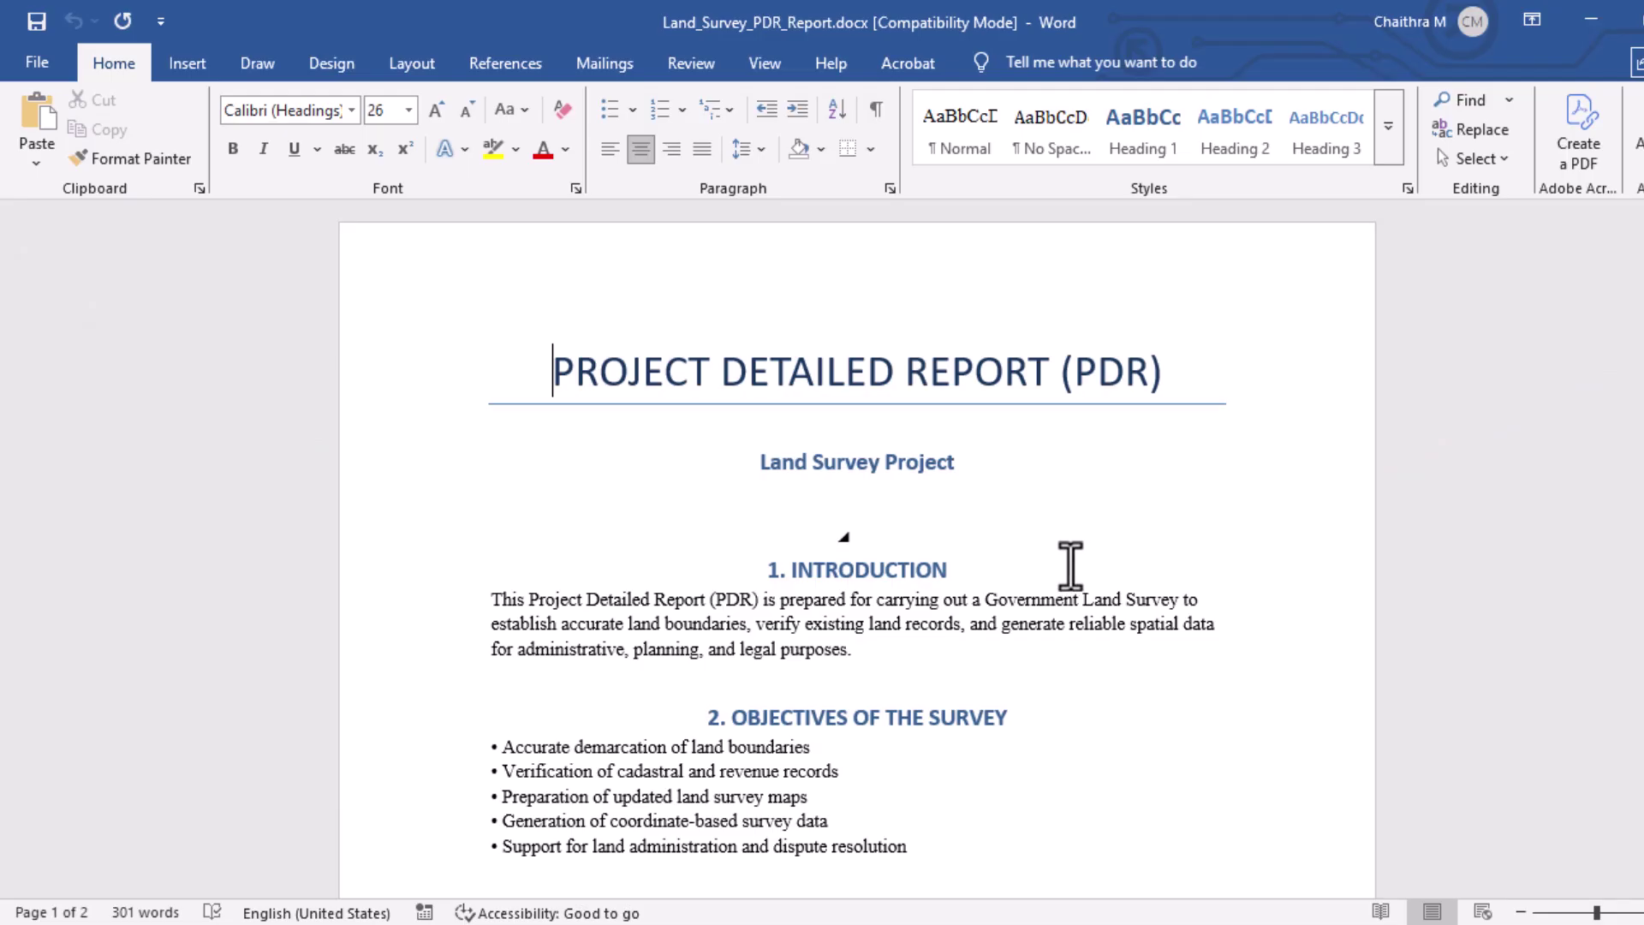
Read through the Word report Land_Survey_PDR_Report.docx from the introduction to the conclusion.
scroll(1070, 565, "down", 5)
scroll(1070, 565, "down", 20)
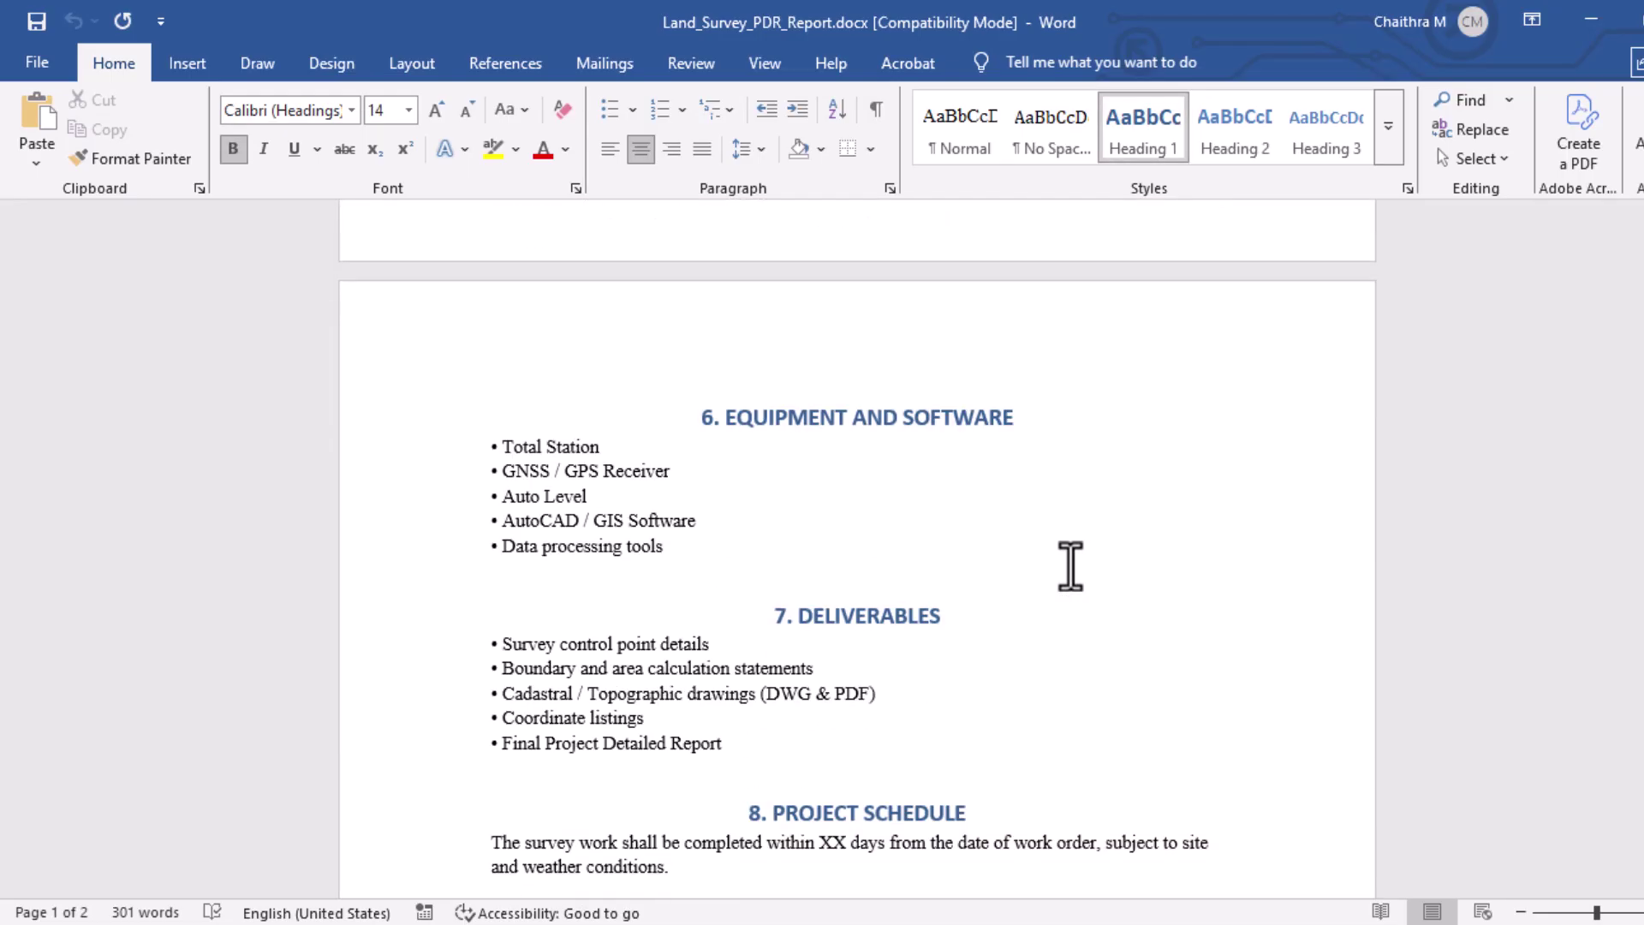
scroll(1070, 565, "down", 2)
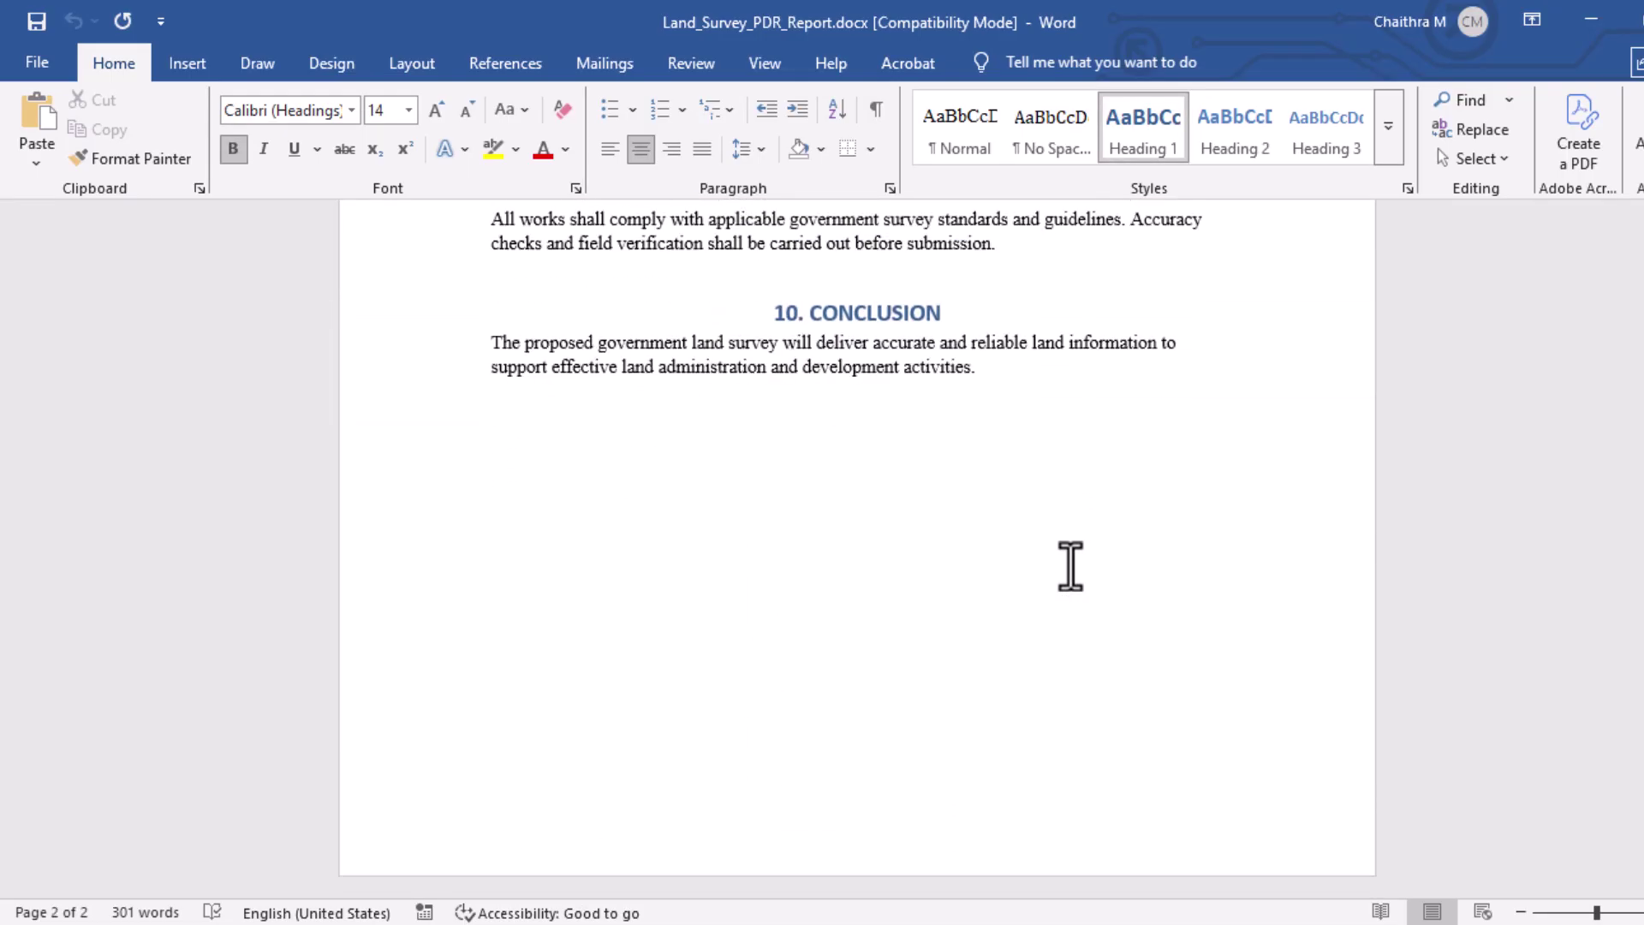
Switch to the Excel workbook XY_CP.xlsx and view its CPReport, Variables and XYZCoordinates sheets.
key("alt+Tab")
left_click(355, 882)
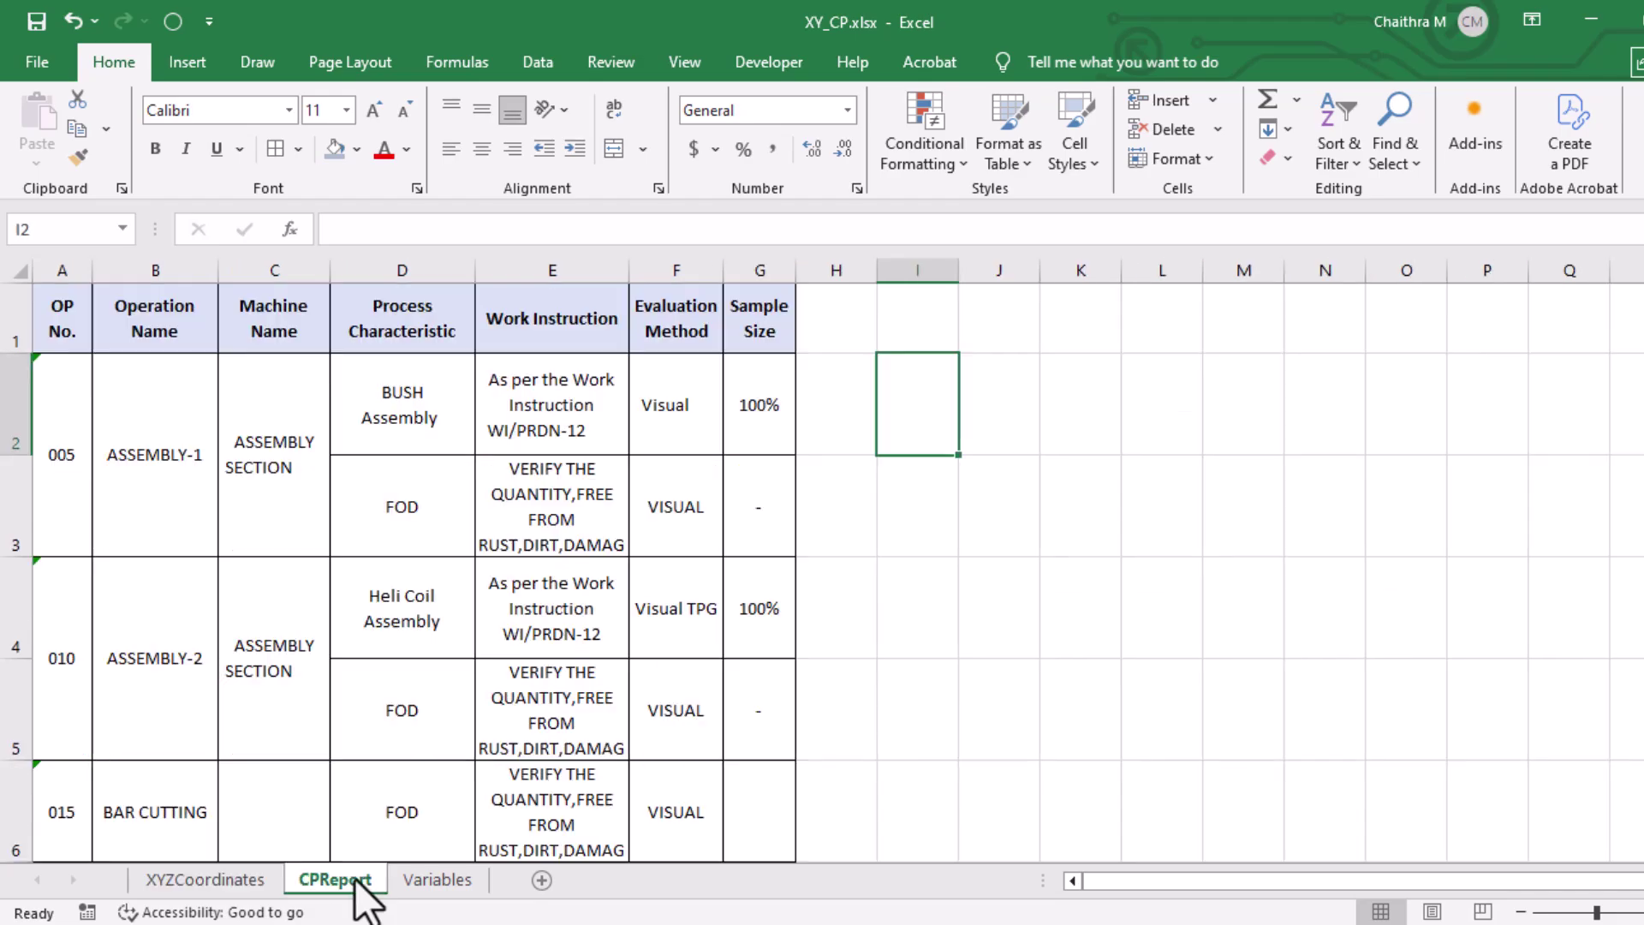
left_click(437, 880)
left_click(205, 879)
Switch to AutoCAD and view Layout2, Layout3 and Layout1 of PIER.dwg.
key("alt+Tab")
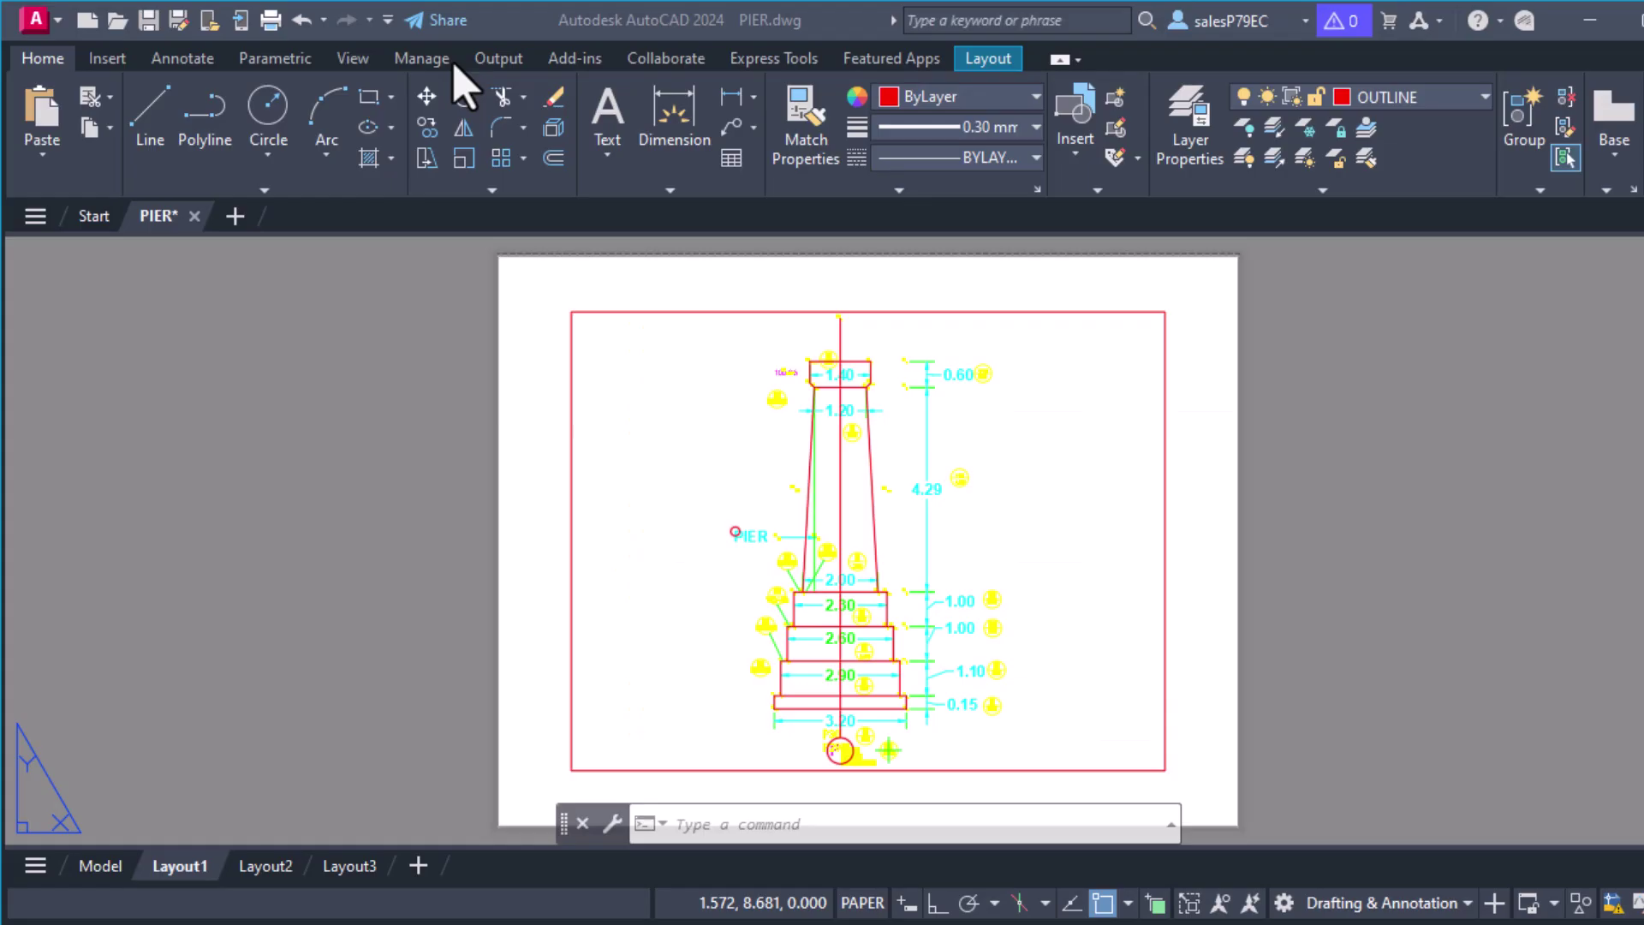
left_click(263, 867)
left_click(342, 868)
left_click(175, 870)
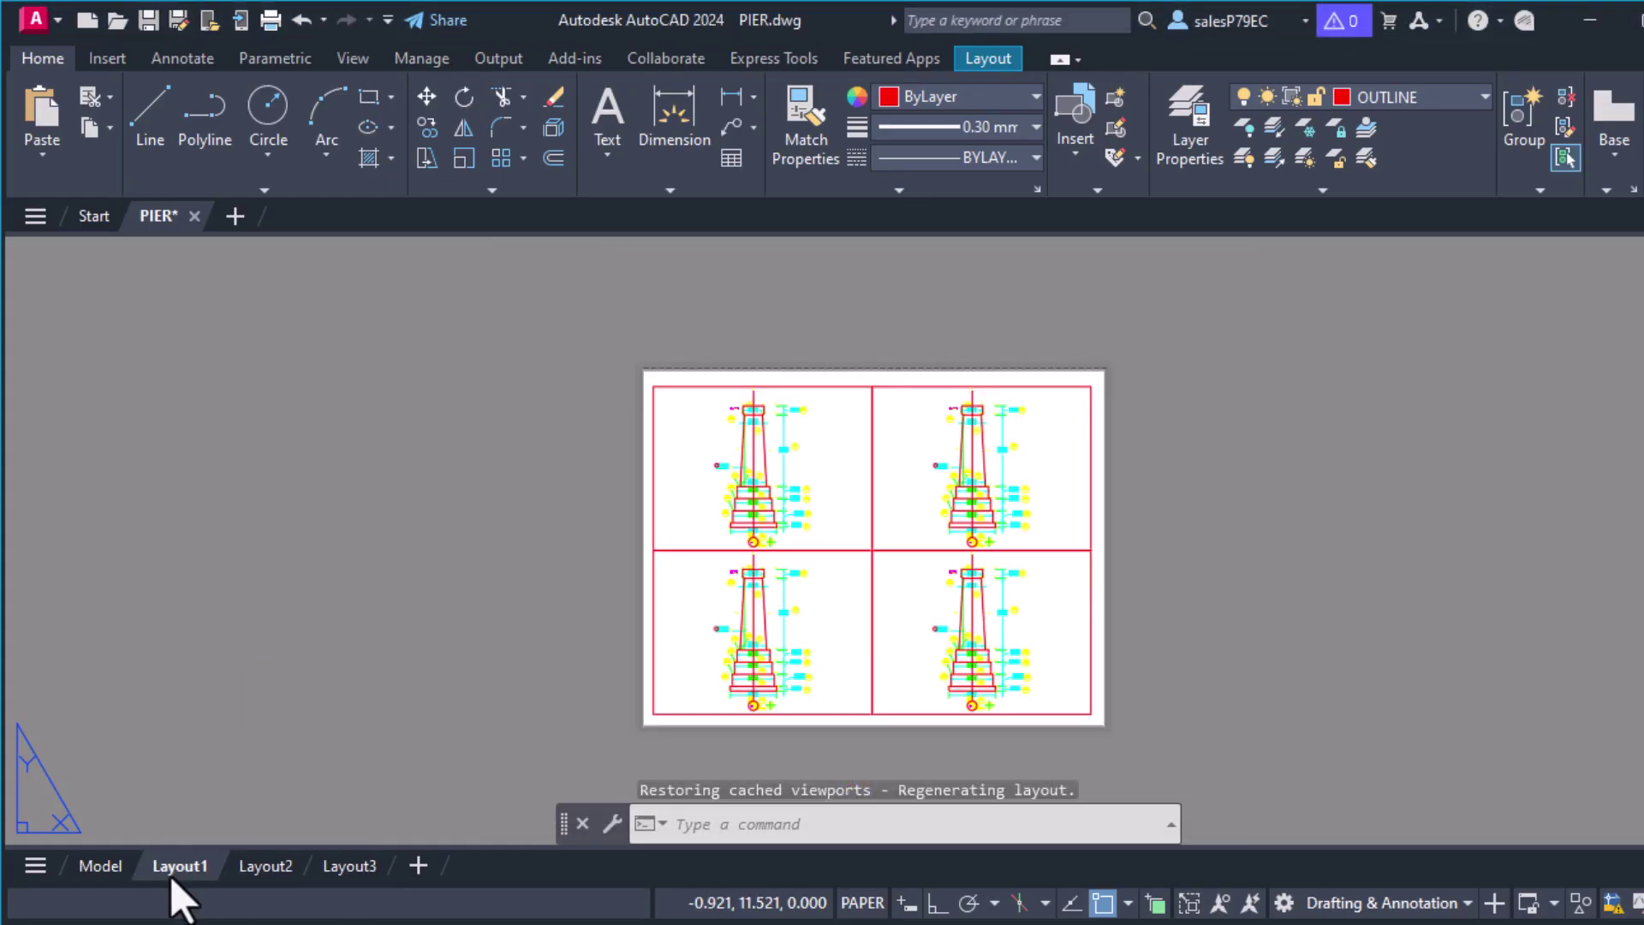
Switch to PDR_Report.pdf in Acrobat and read through its sections down to the conclusion and back.
key("alt+Tab")
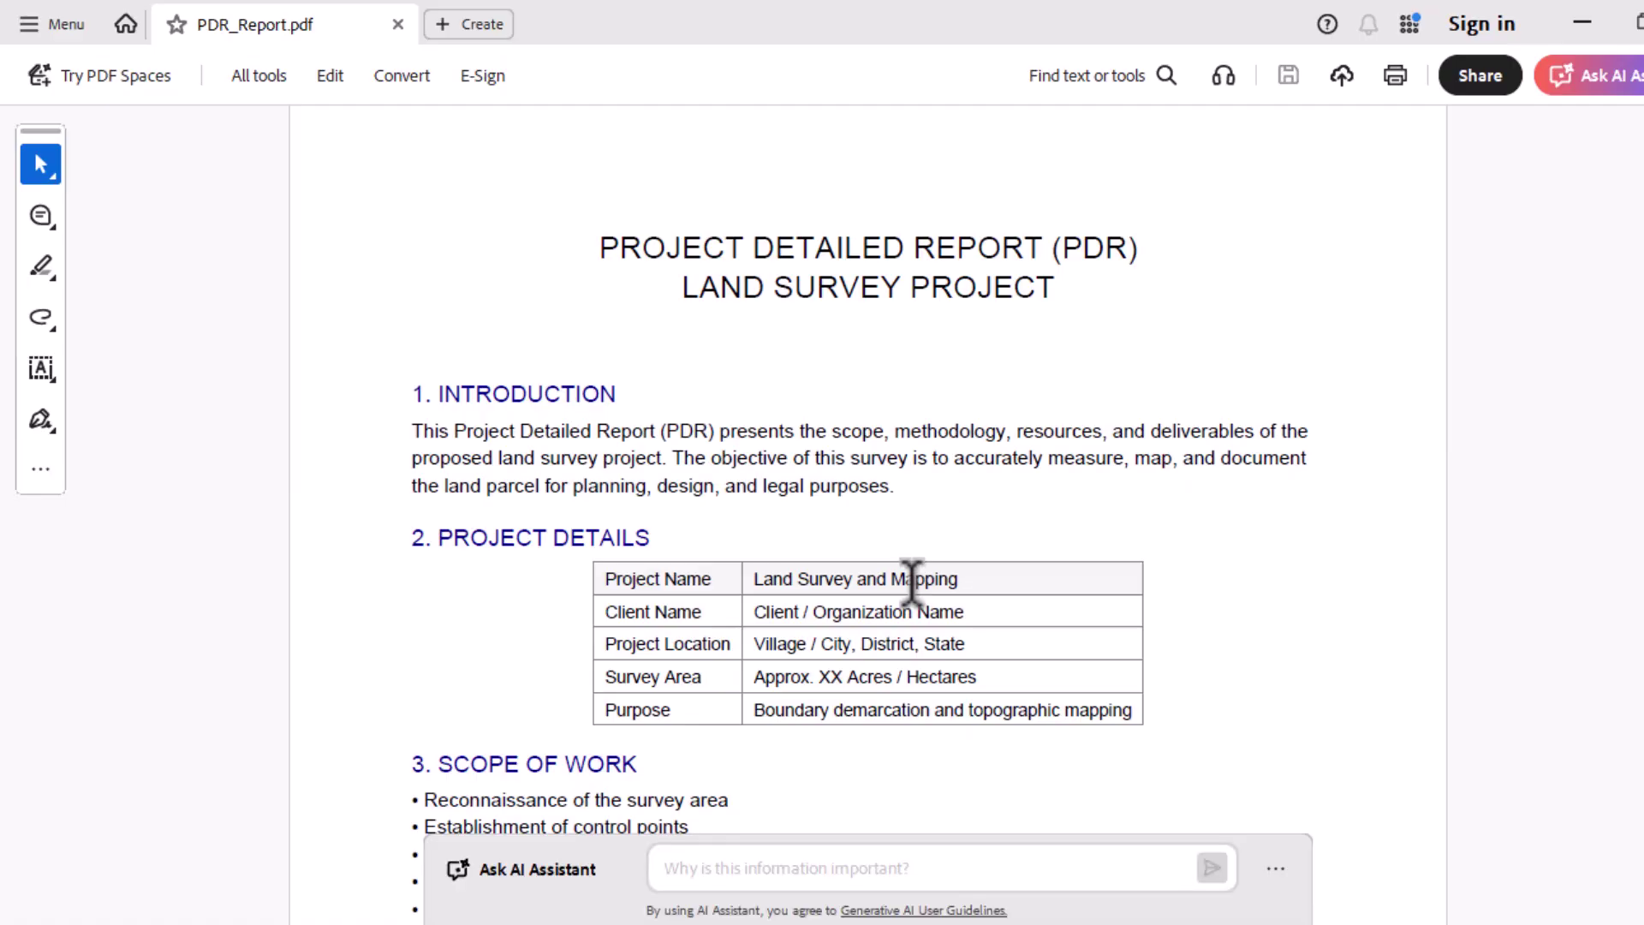
scroll(912, 579, "down", 4)
scroll(913, 582, "down", 10)
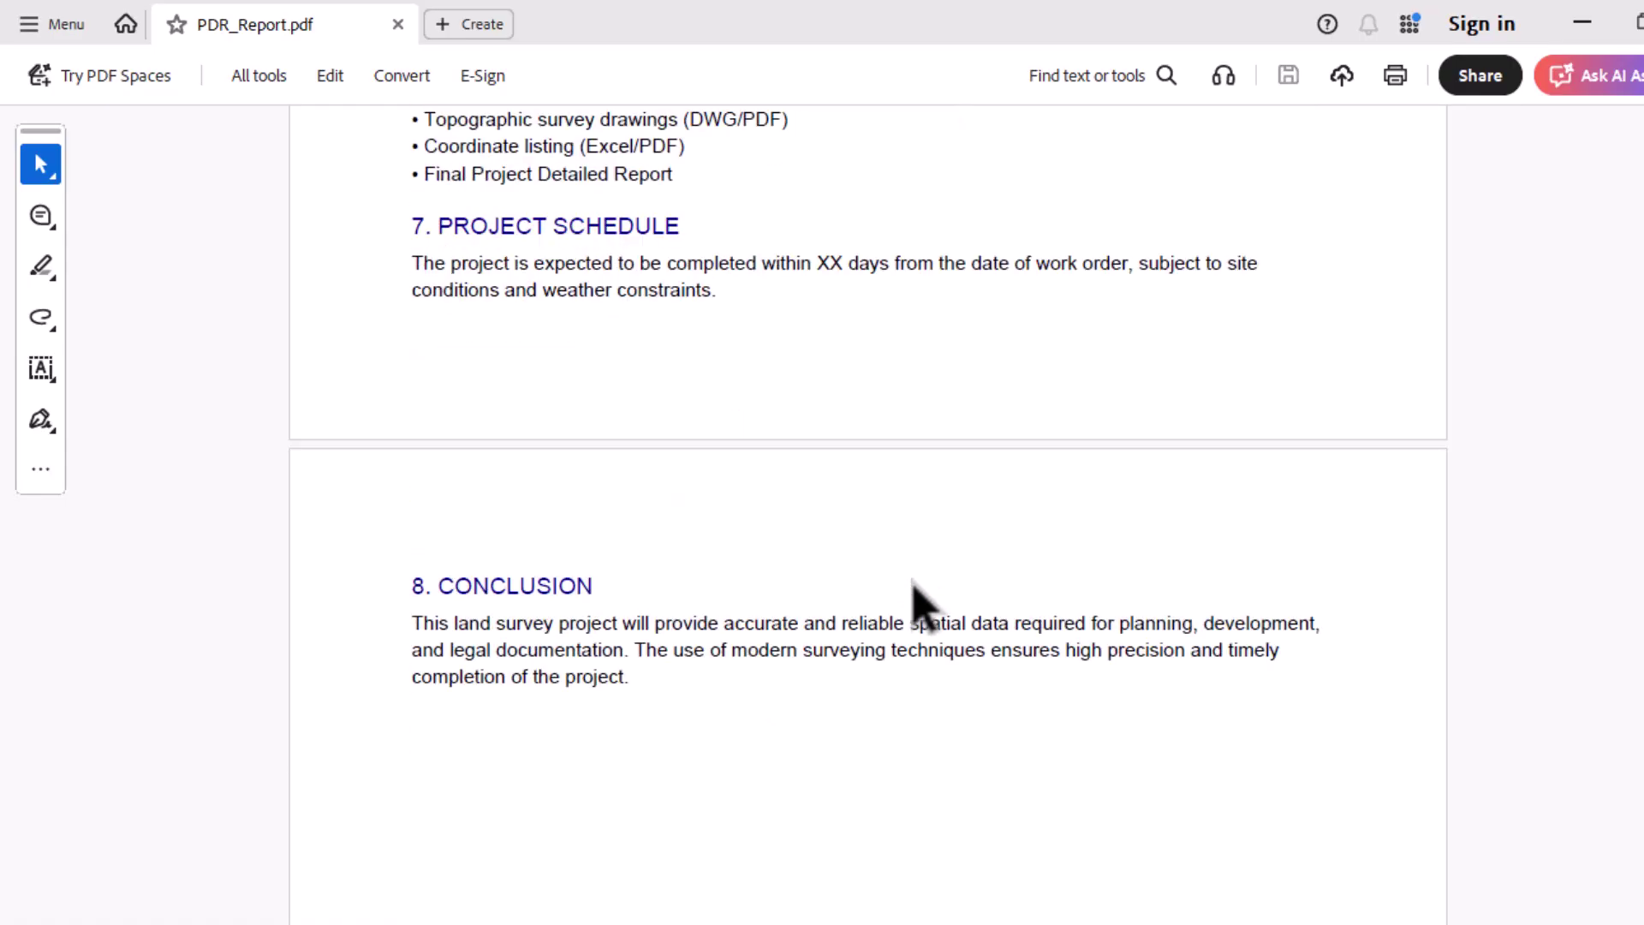
scroll(913, 583, "up", 5)
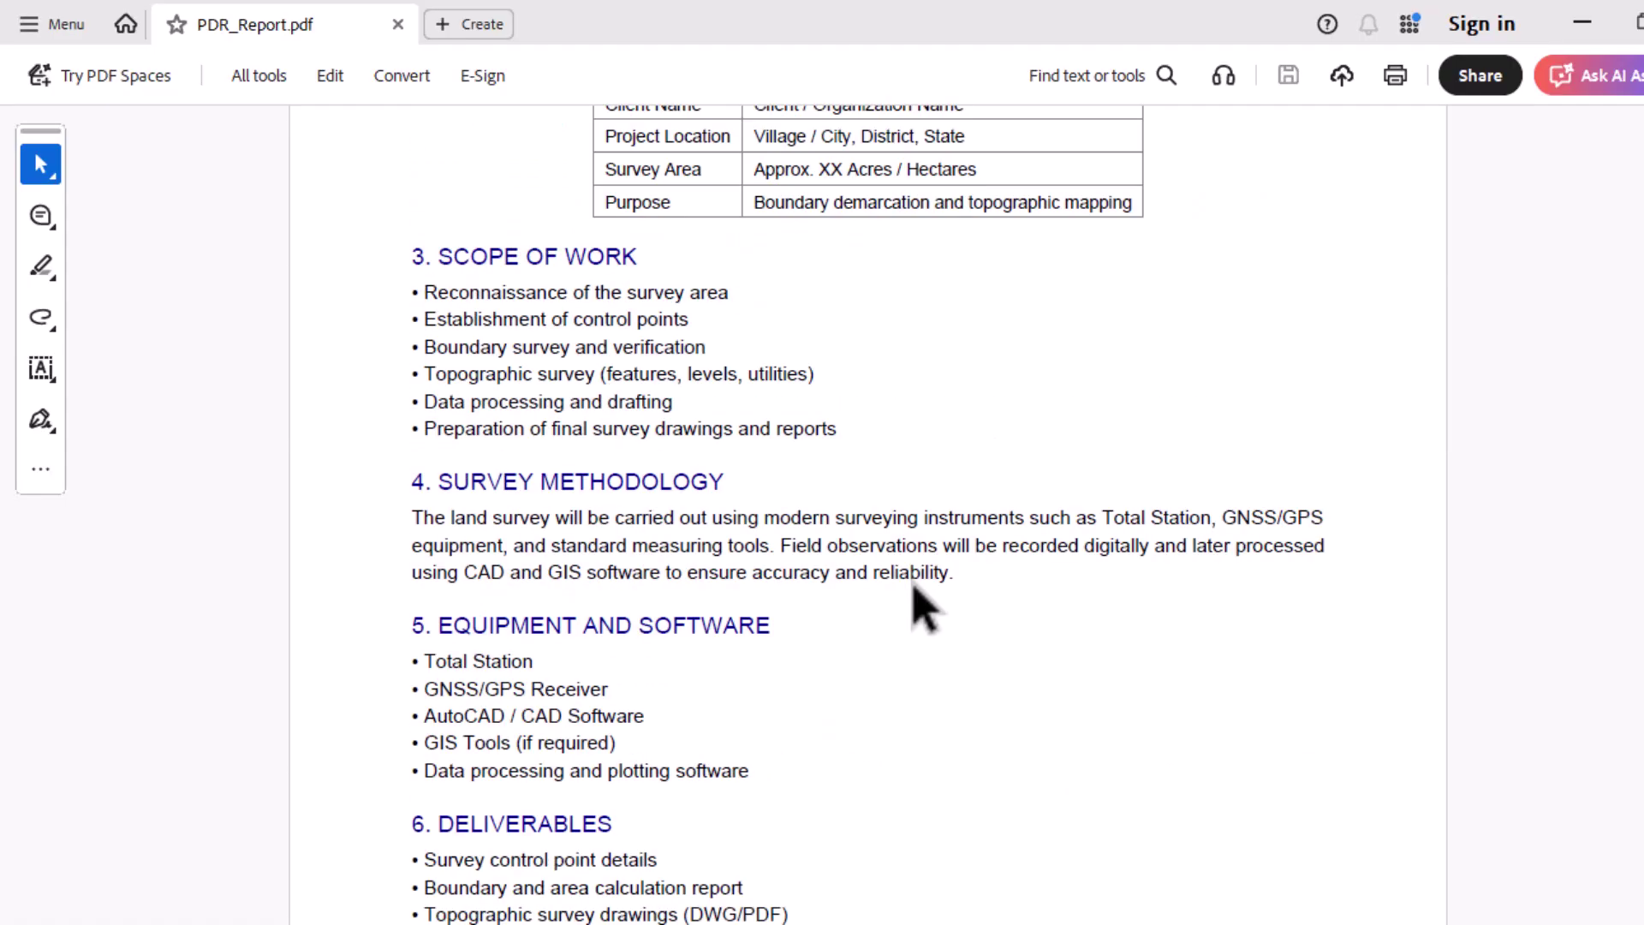
scroll(917, 605, "up", 5)
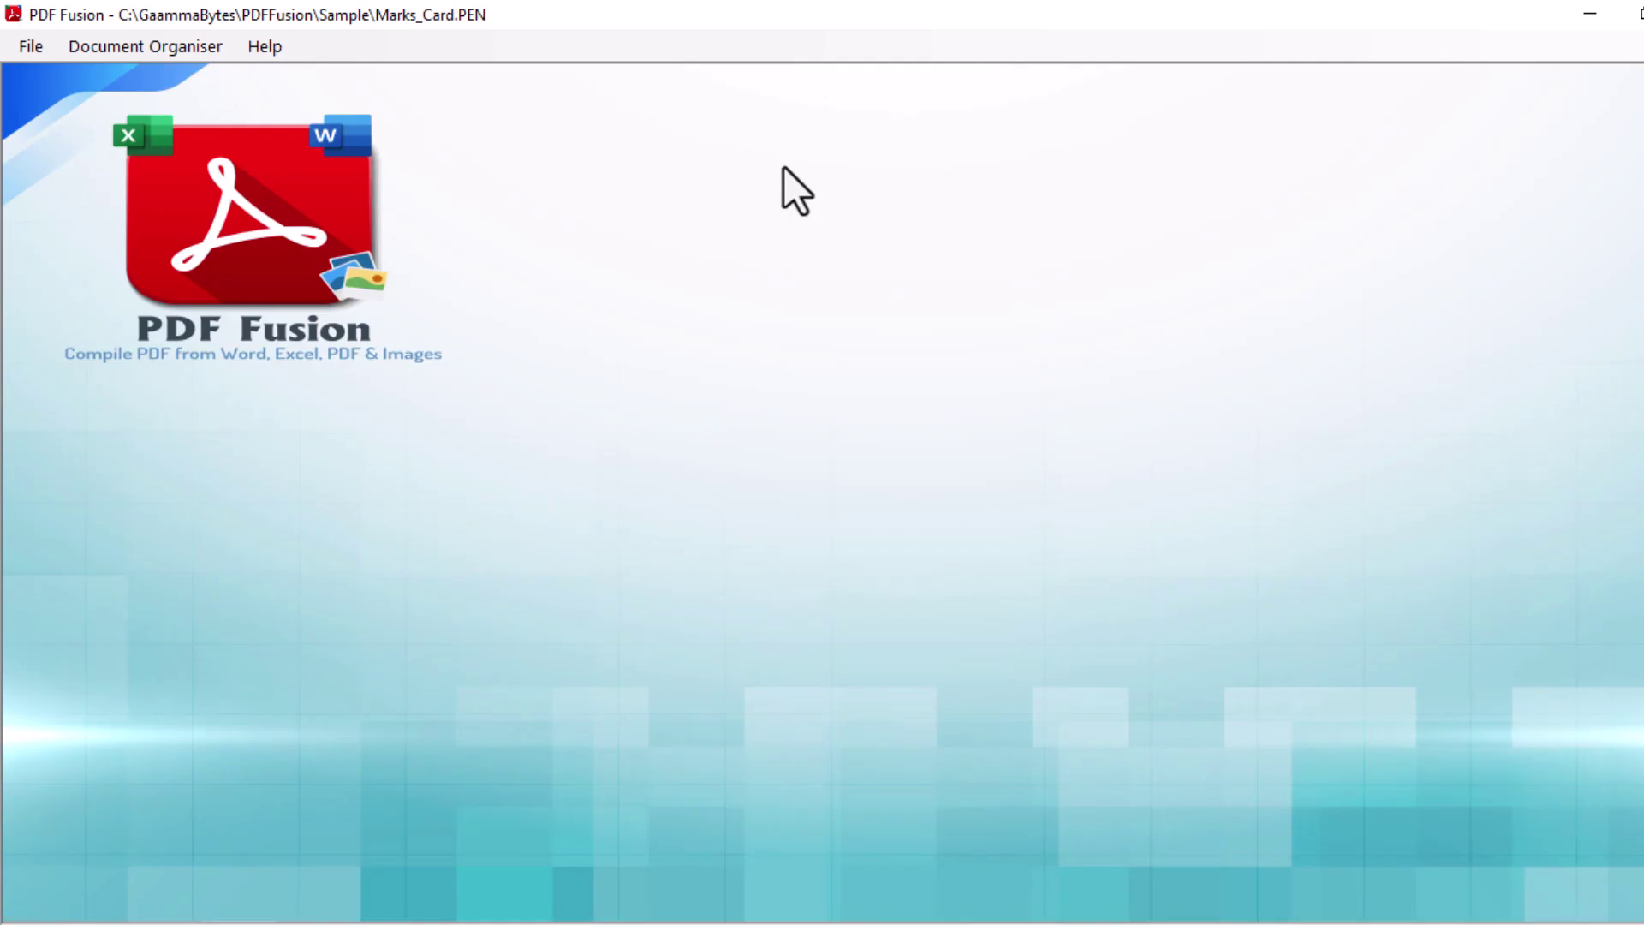
Start a new project file in PDF Fusion and name it PDF_Merge.
left_click(32, 45)
left_click(39, 74)
left_click(807, 411)
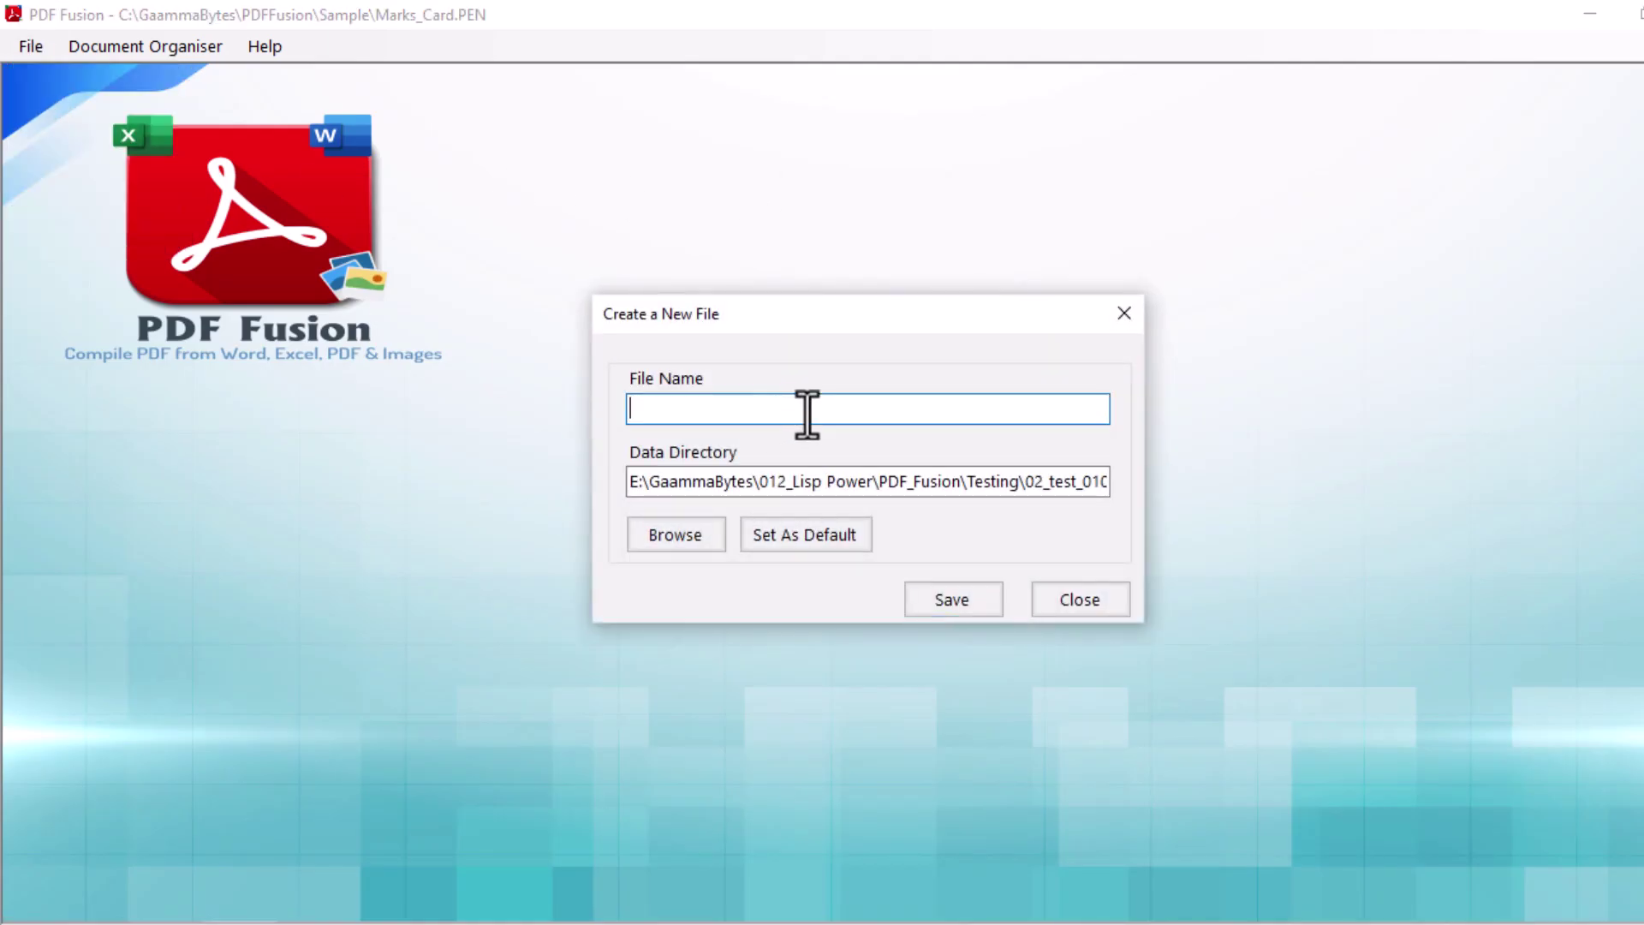
type("PDF_Merge")
Set the PL01_01_PDF_Fusion_Merge_World_Excel_Dwg_PDF folder as the default data directory and save the new file.
left_click(1066, 485)
left_click(701, 539)
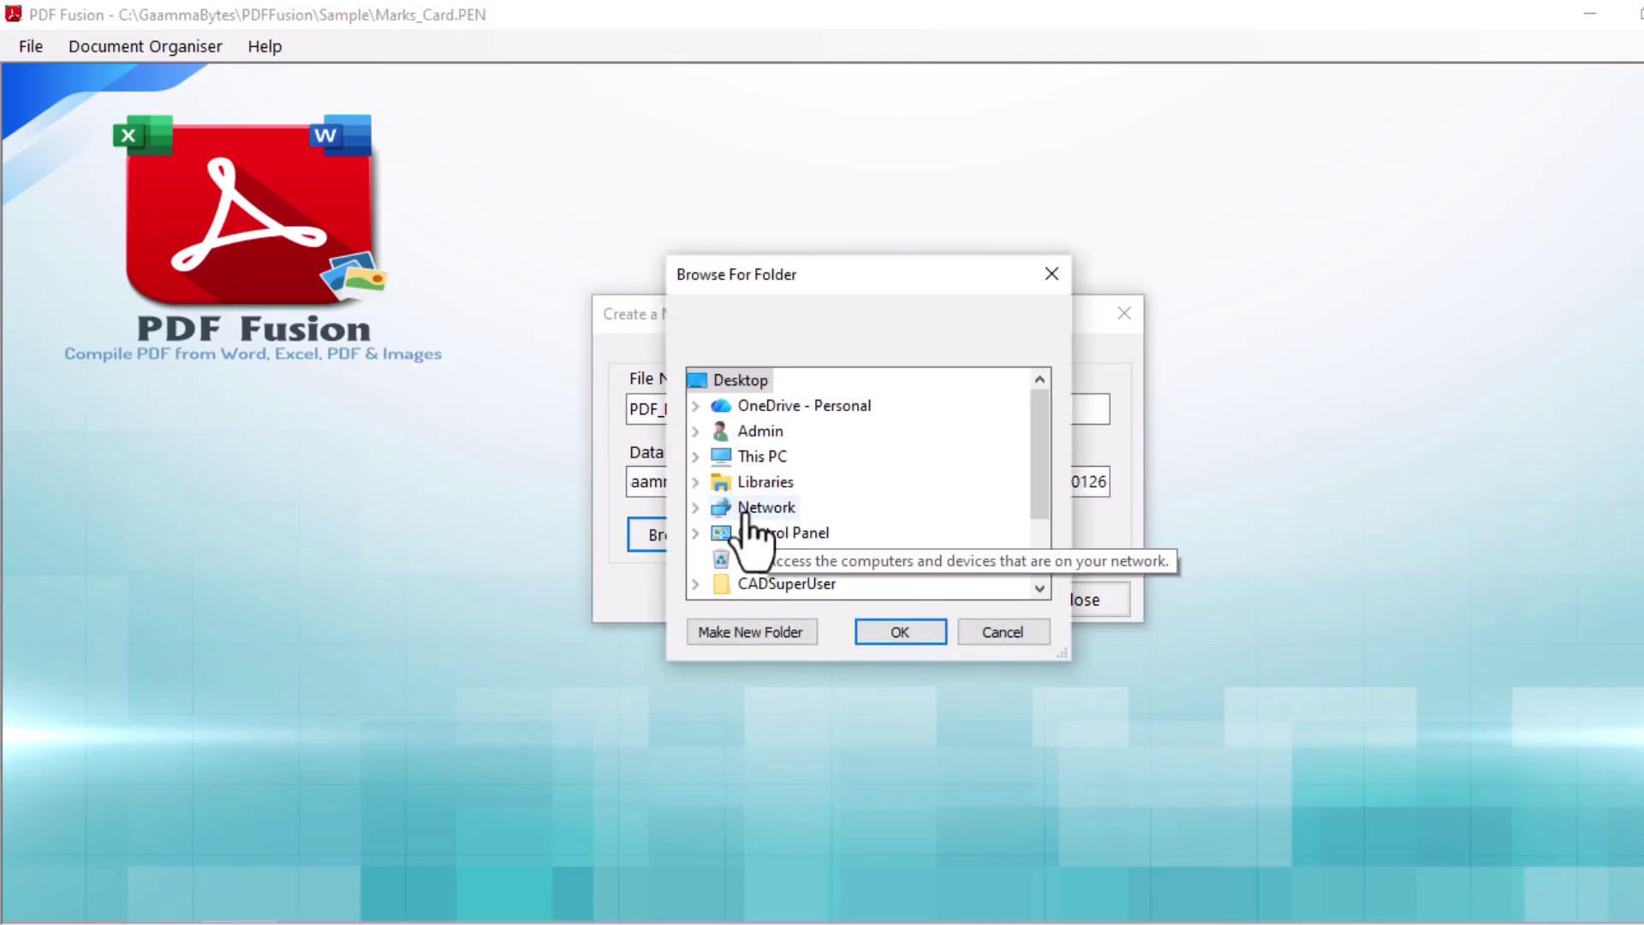
double_click(762, 456)
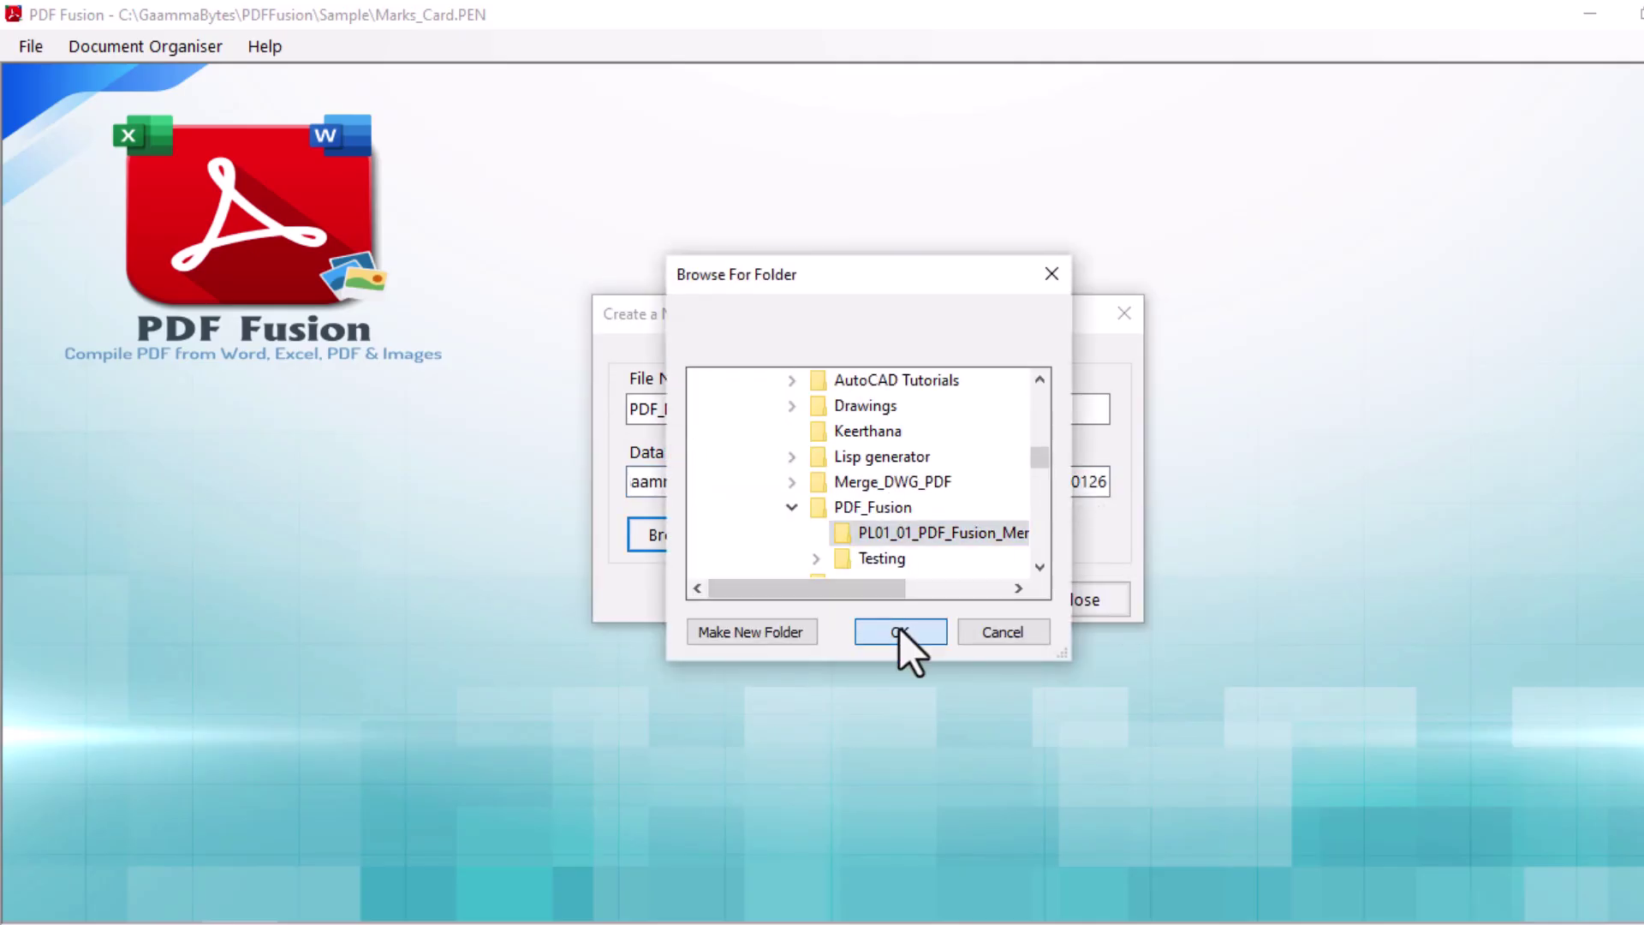
left_click(901, 632)
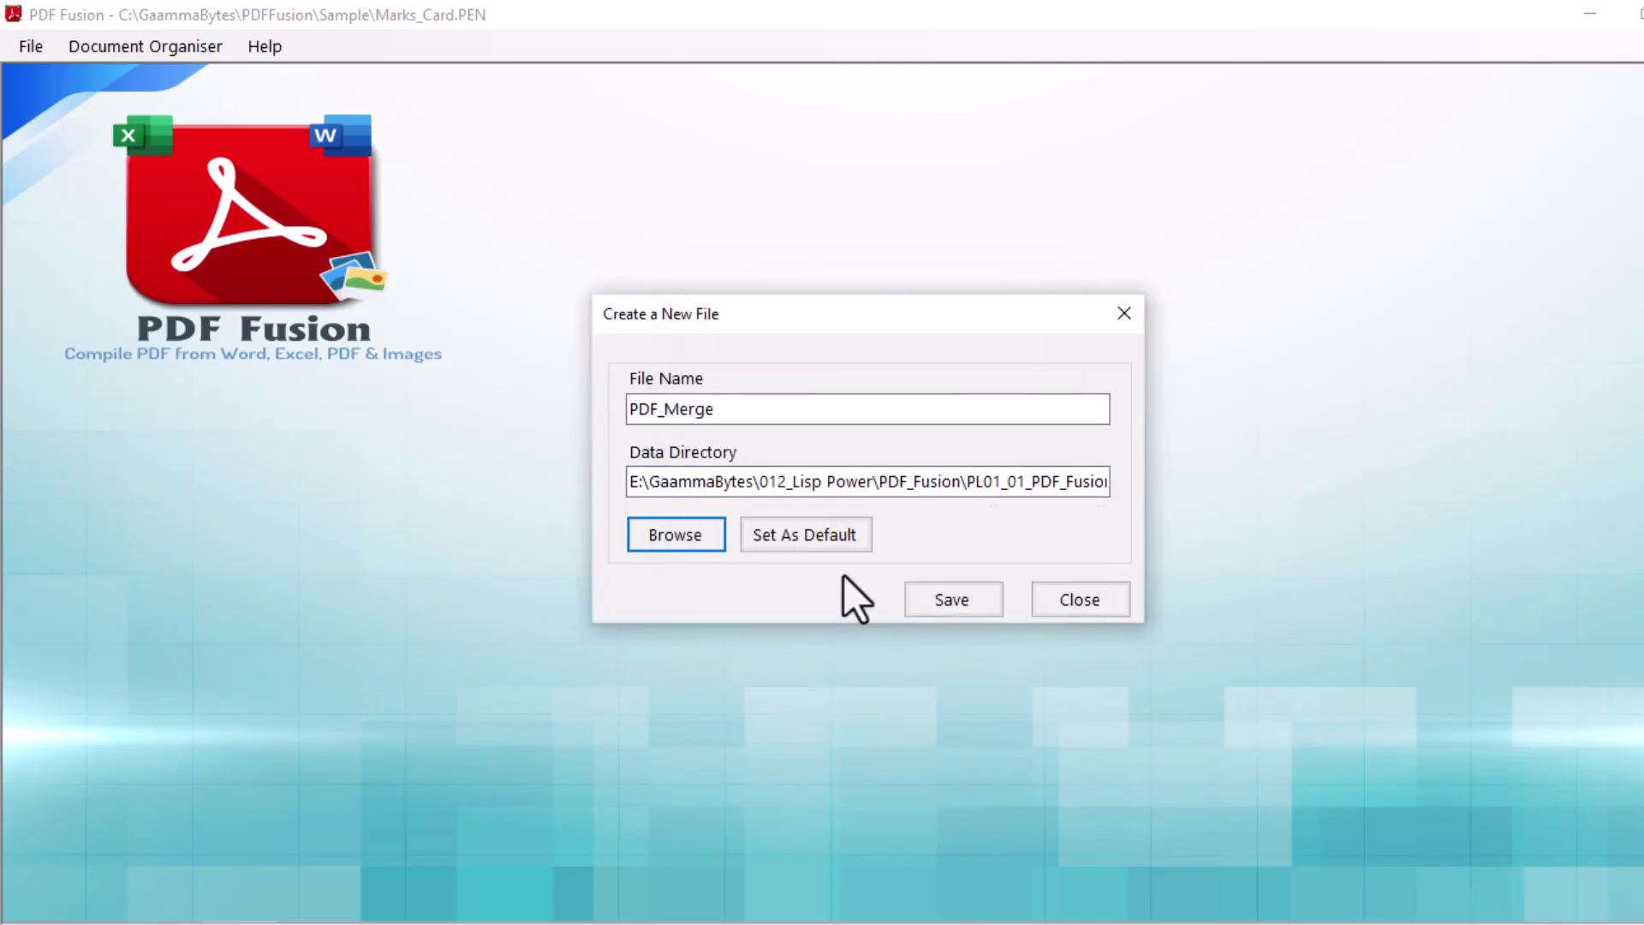
left_click(840, 543)
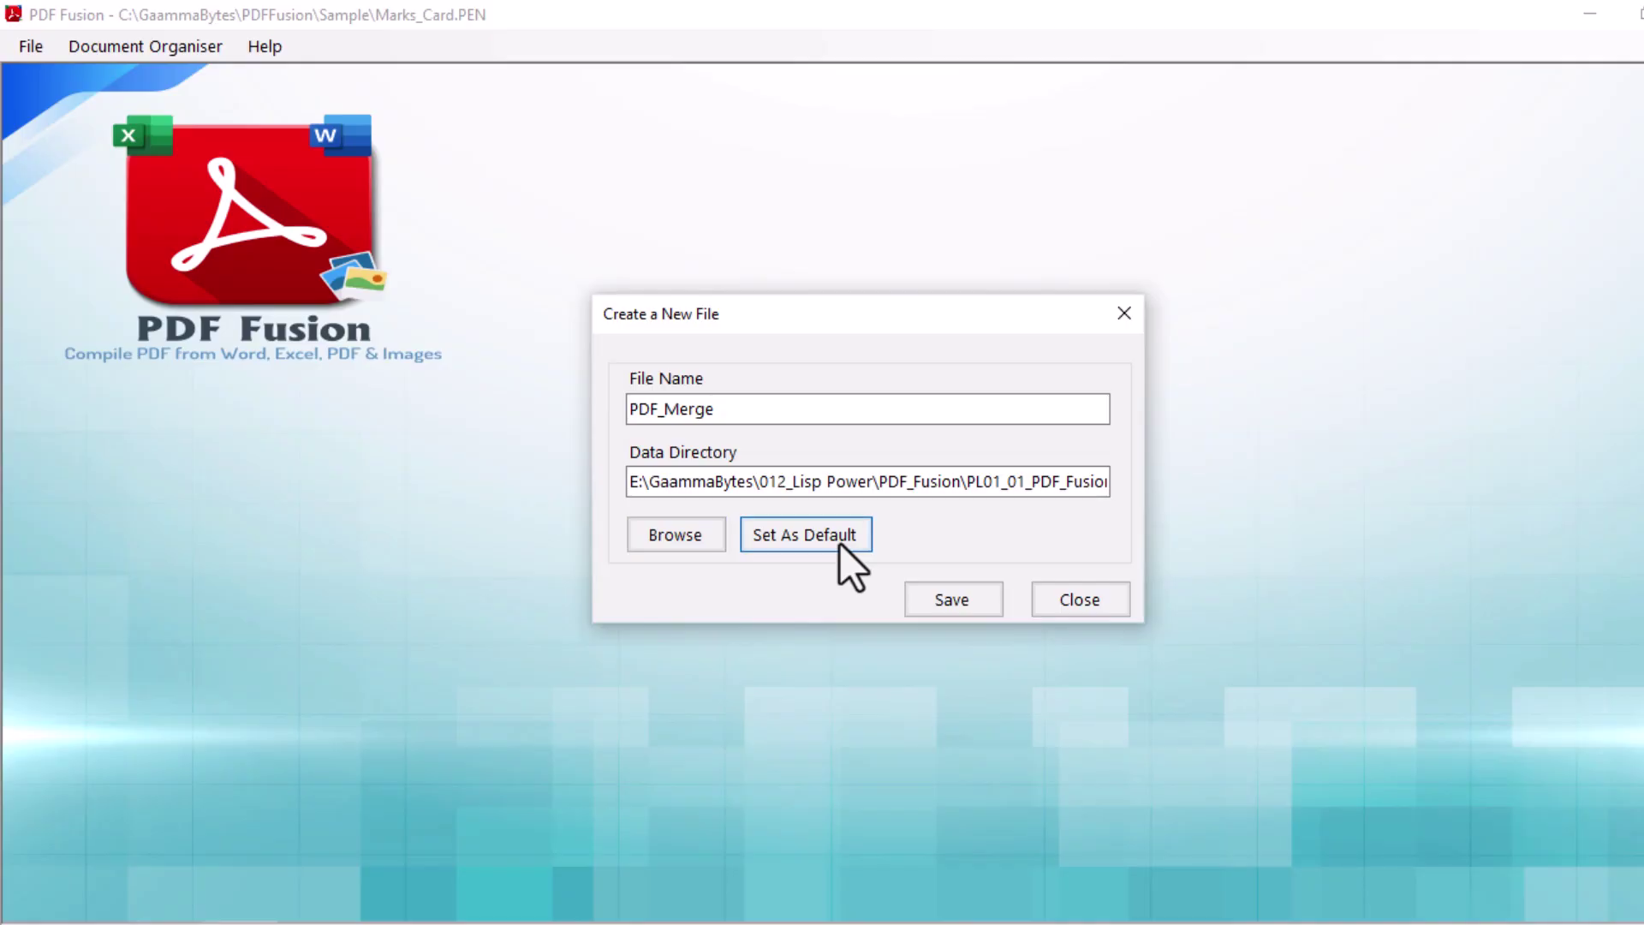
left_click(954, 596)
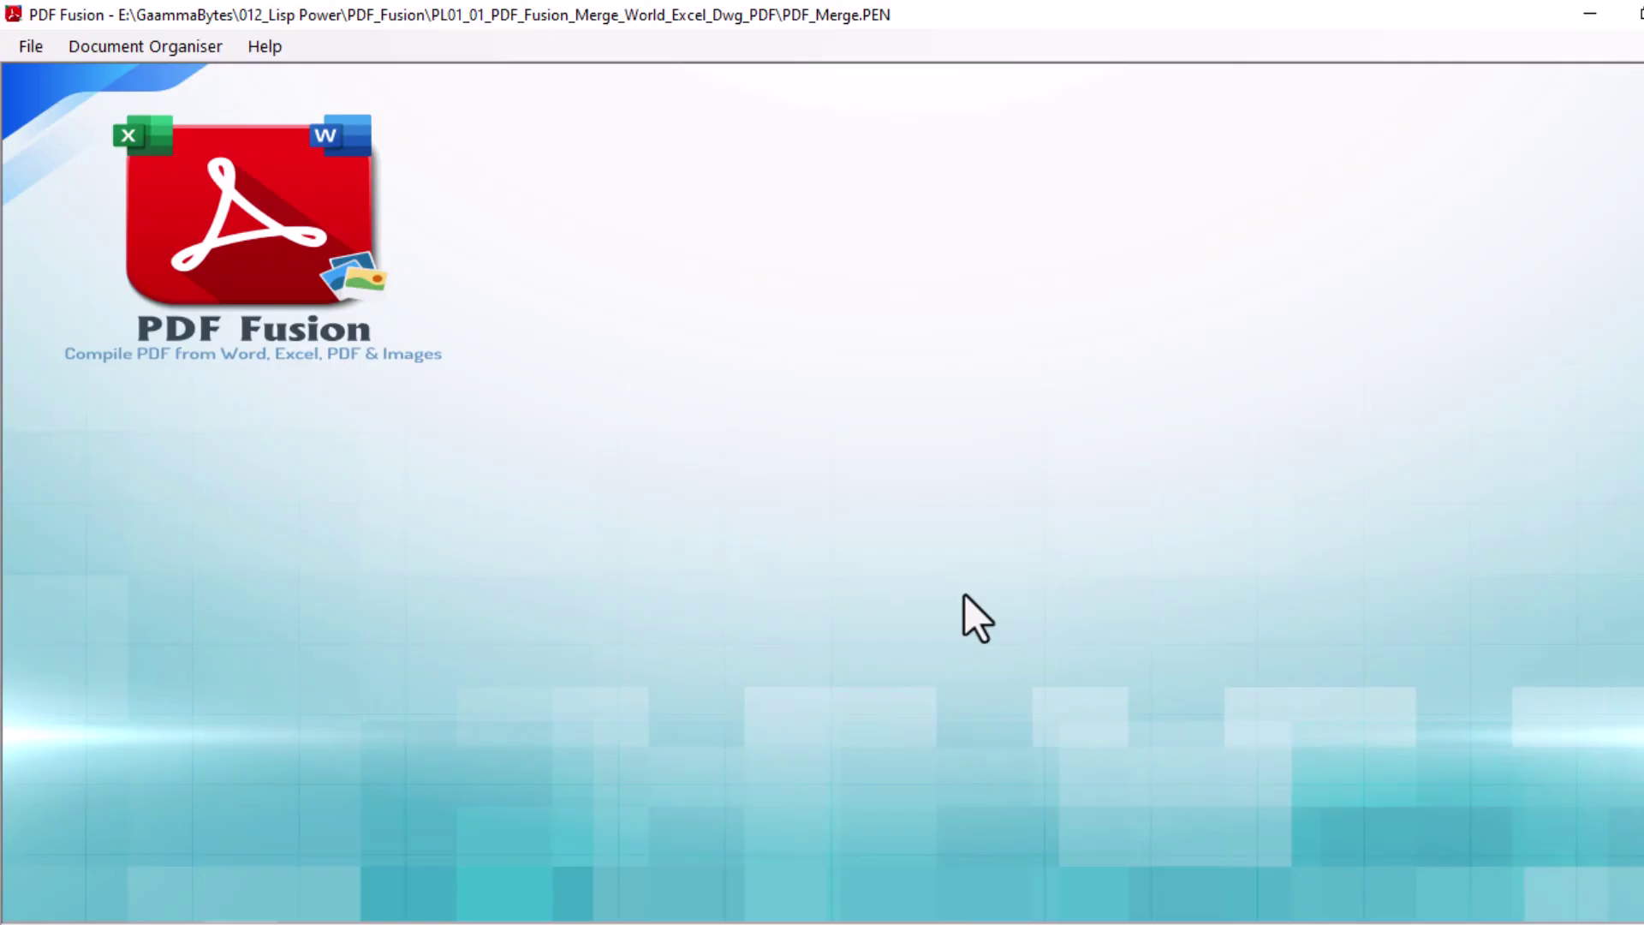
Open the Document Organiser and set the first entry's document type to Word.
left_click(121, 42)
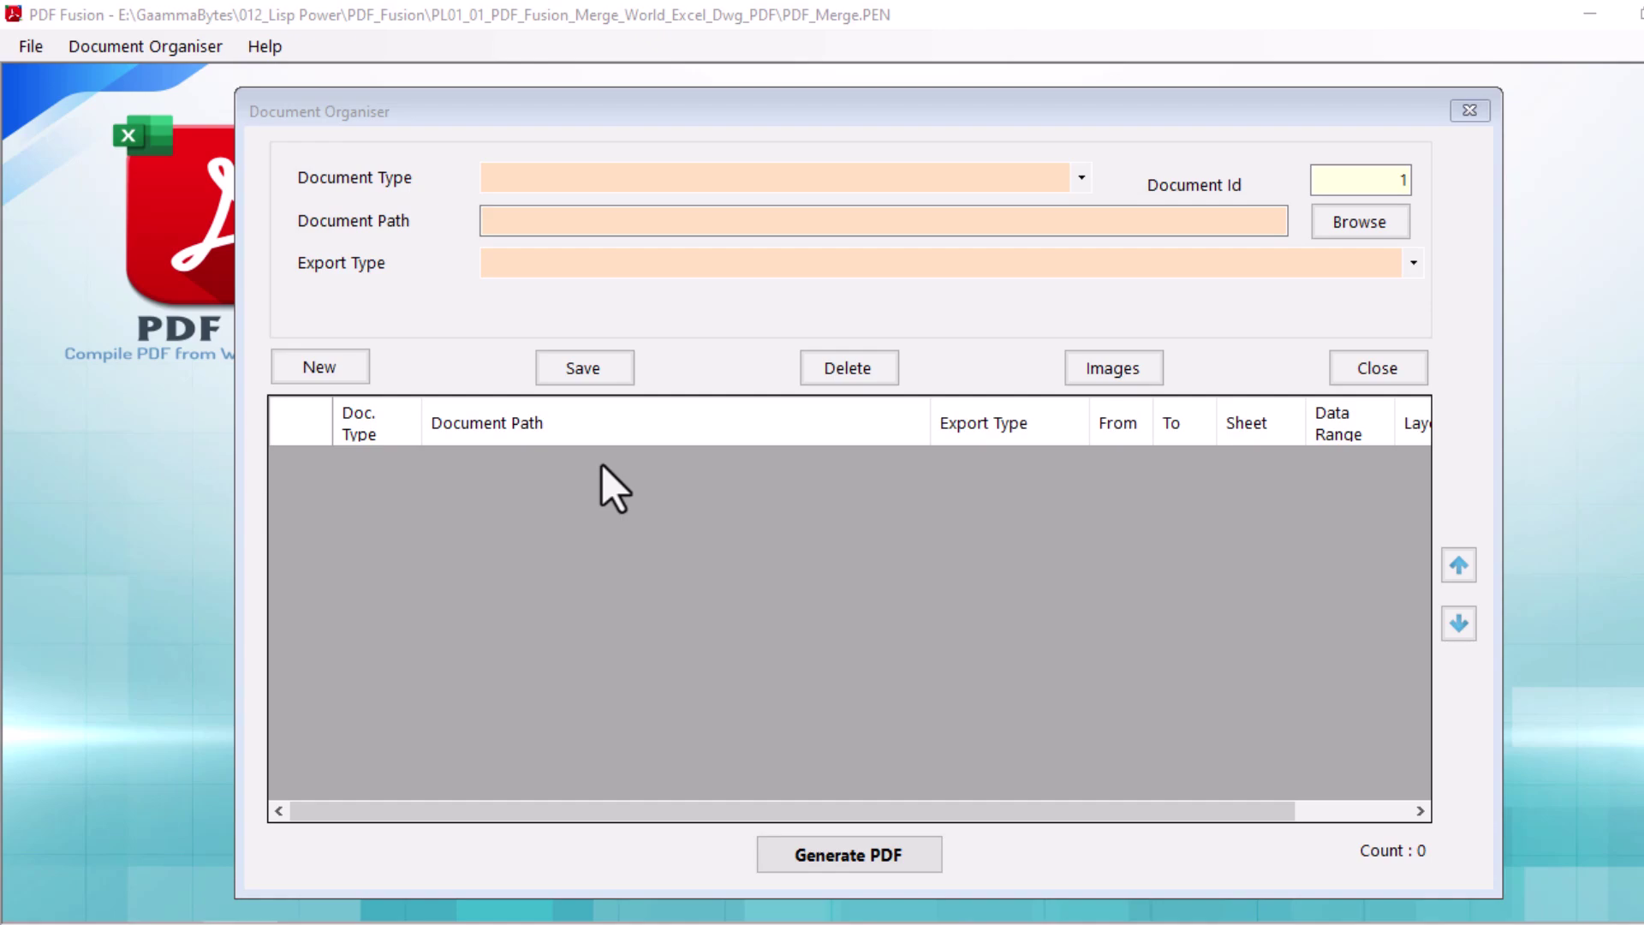
left_click(1080, 179)
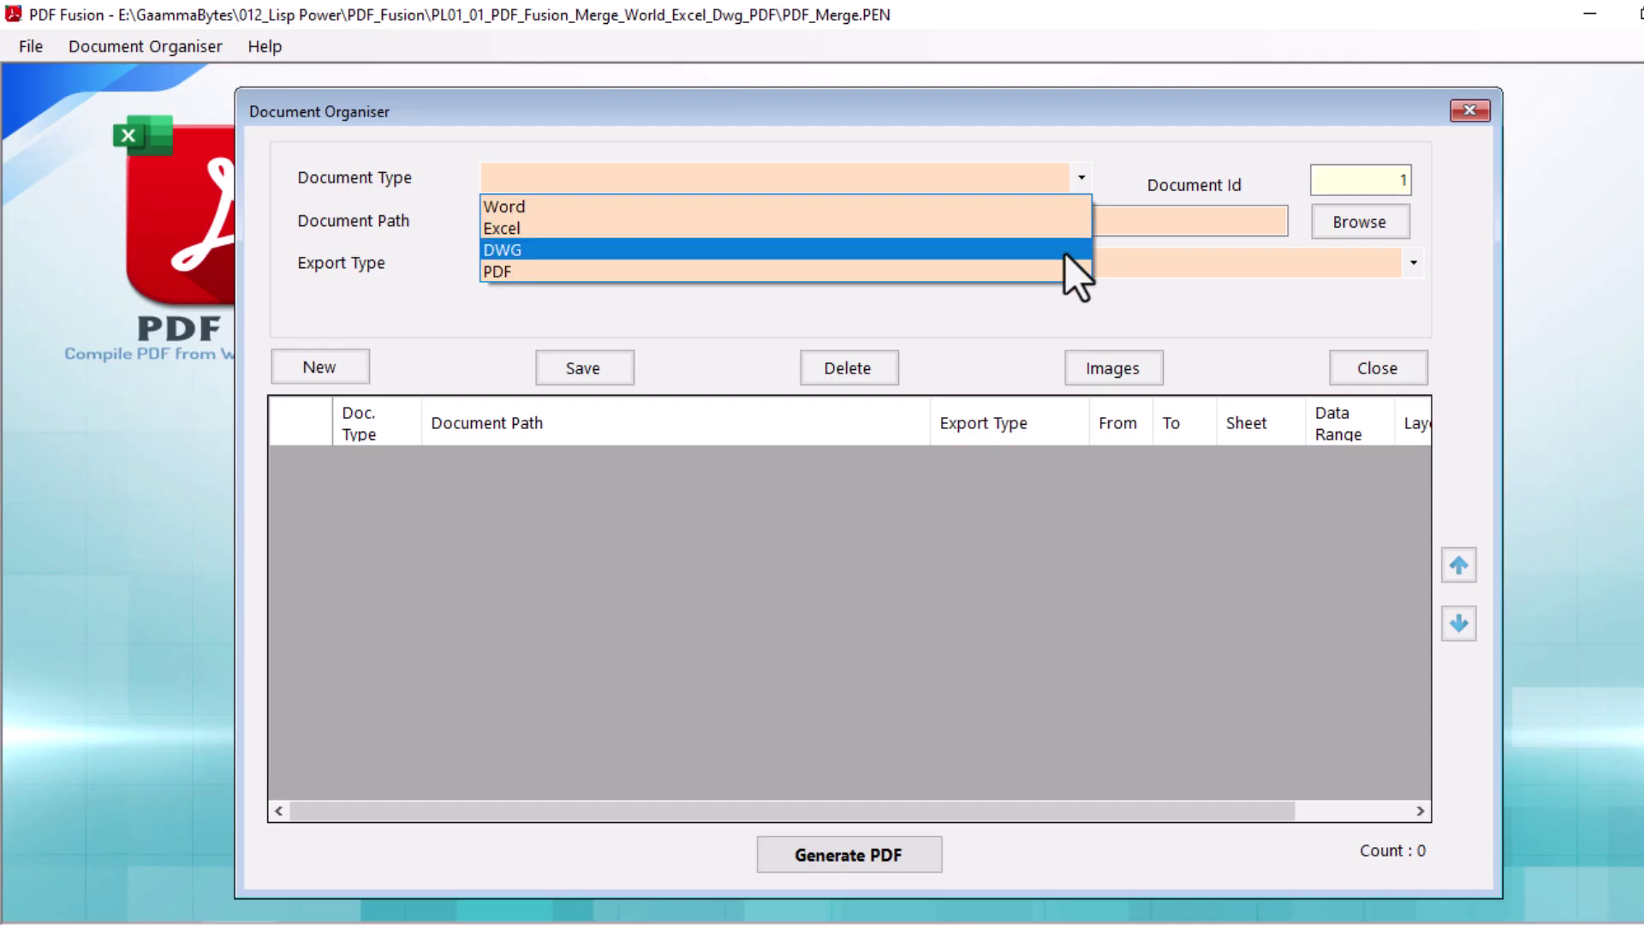
left_click(1060, 305)
left_click(1080, 178)
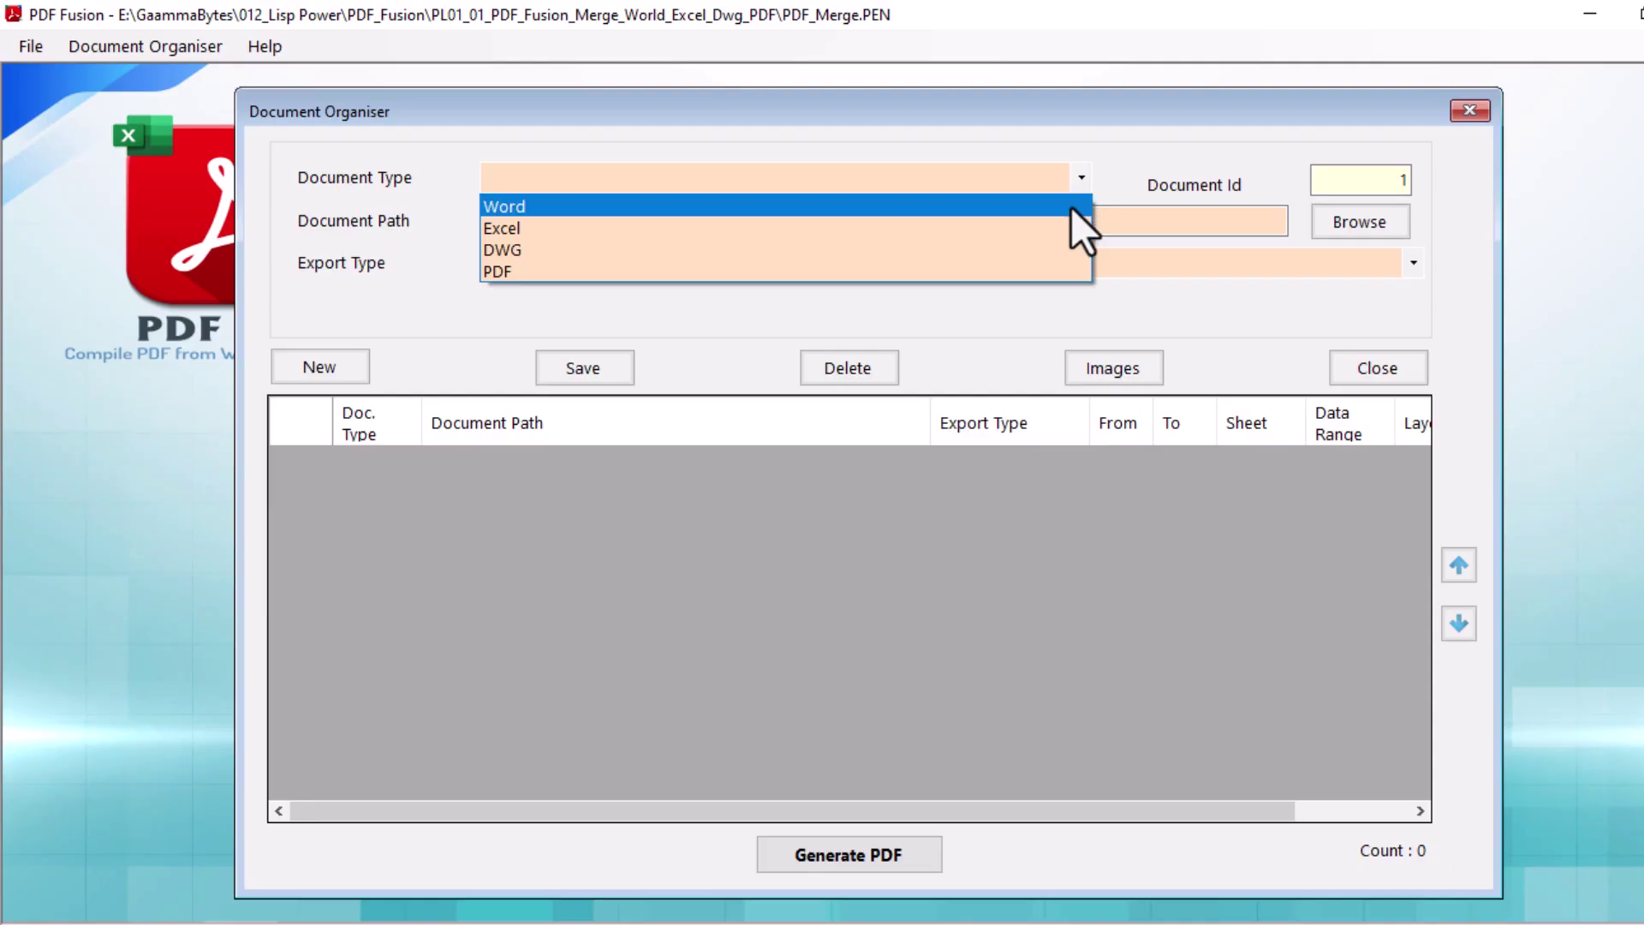
left_click(1071, 207)
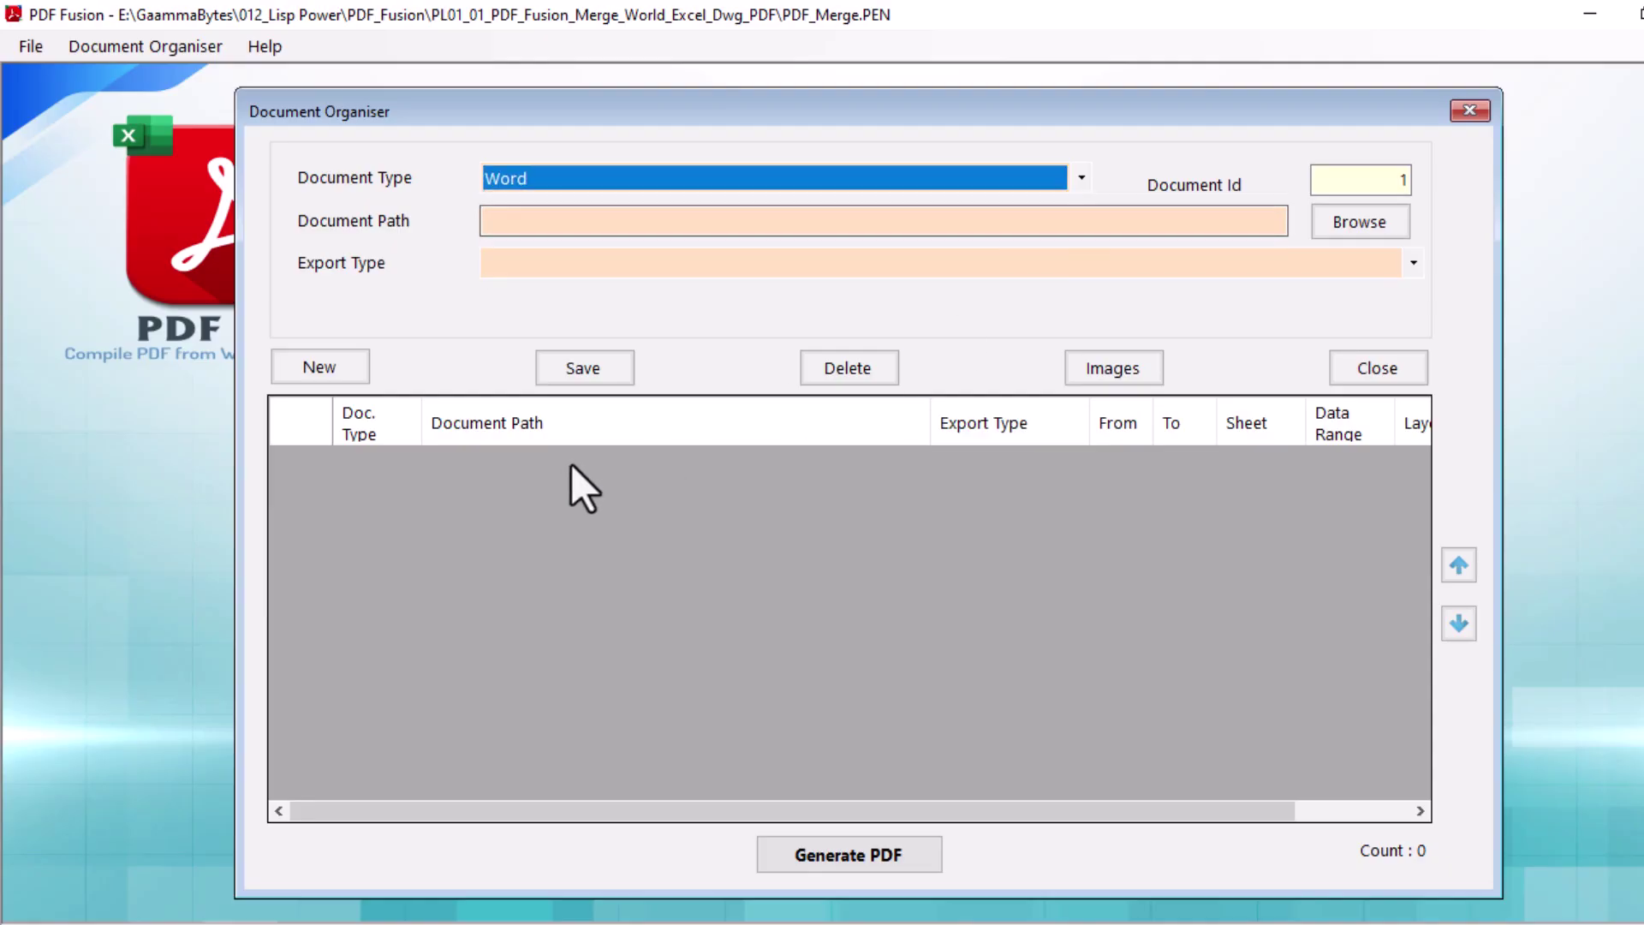
Choose Land_Survey_PDR_Report.docx from the PL01_01_PDF_Fusion_Merge_World_Excel_Dwg_PDF folder as the entry's document path.
left_click(1360, 224)
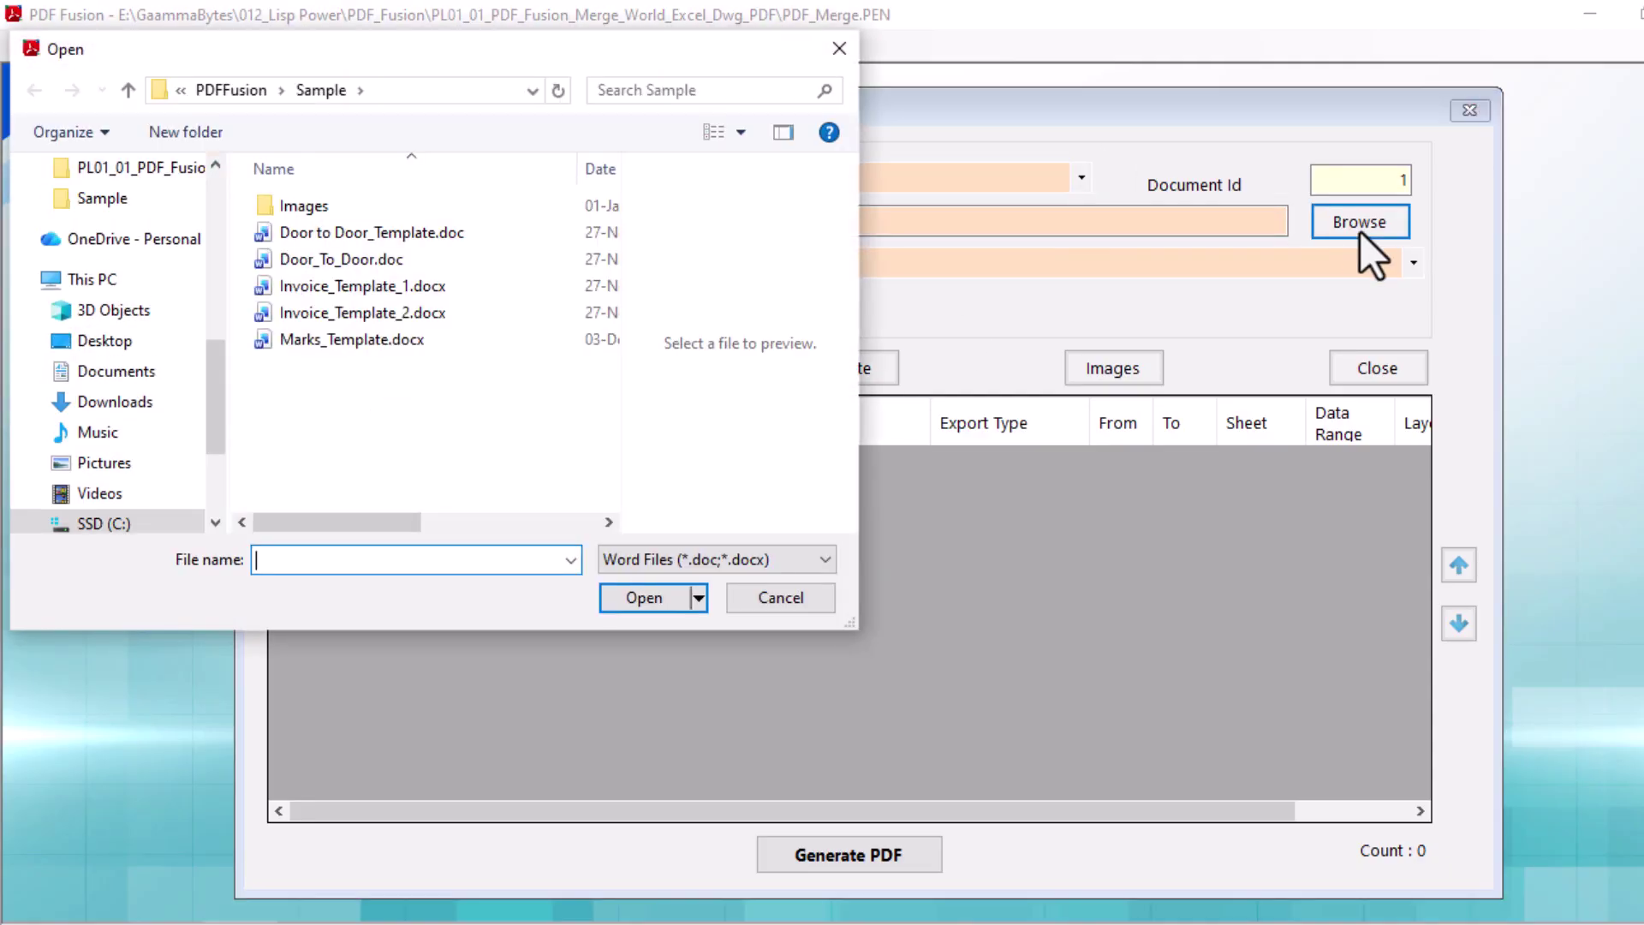
left_click(229, 93)
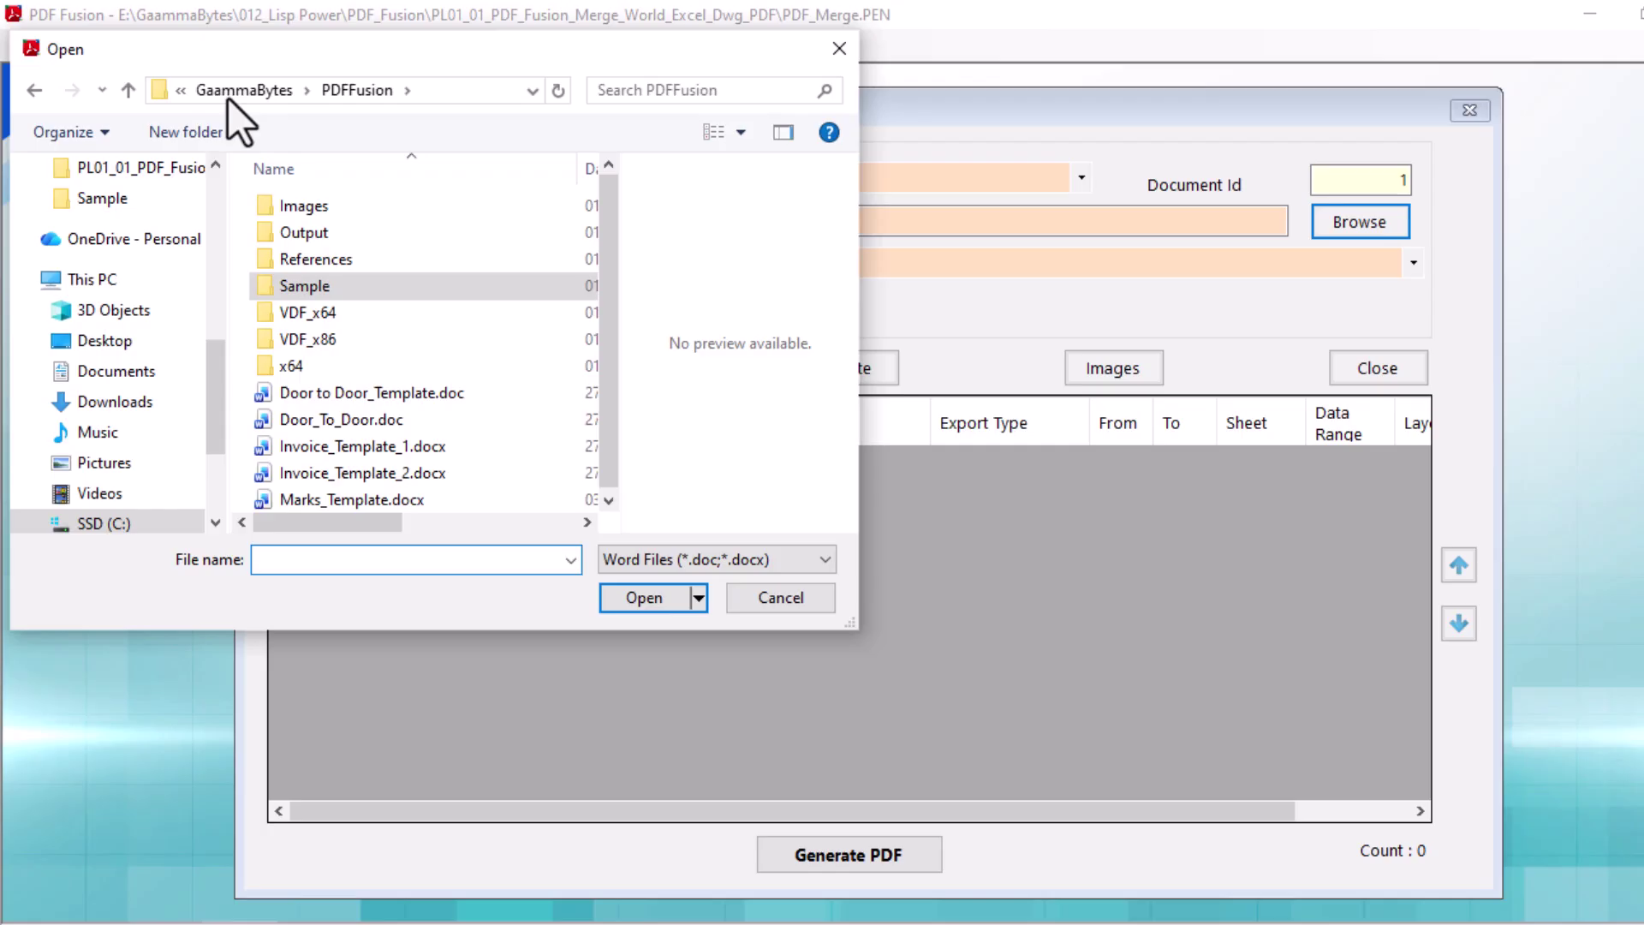
left_click(184, 169)
left_click(340, 210)
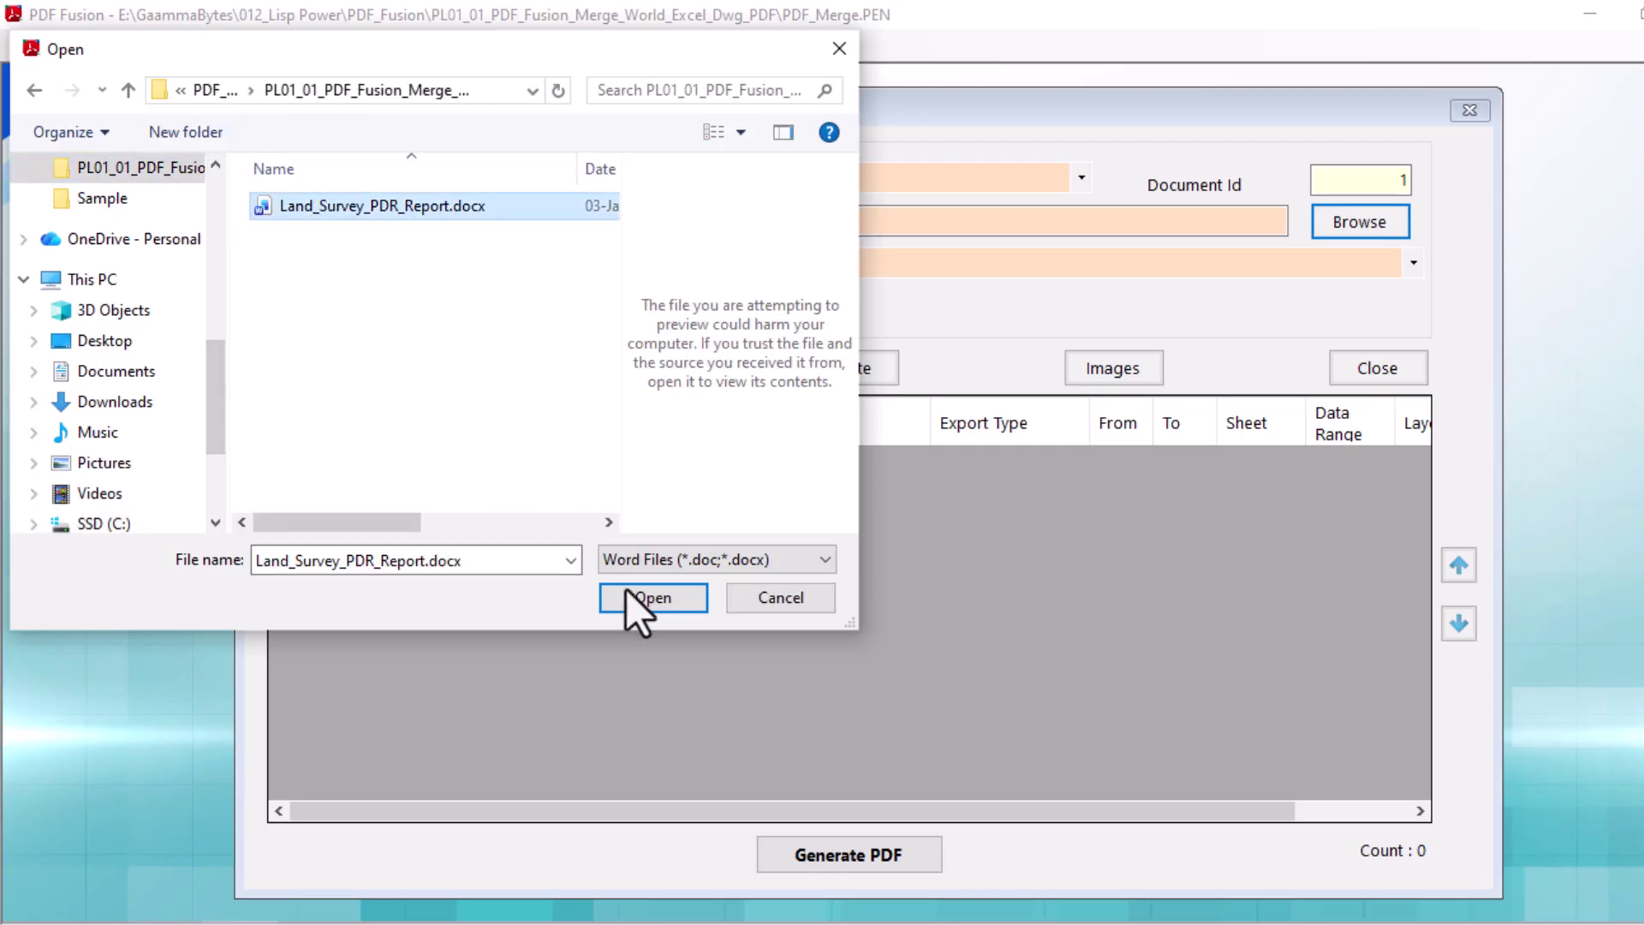
left_click(641, 599)
Set the Word entry to export Specific Page(s) from page 1 to page 1 and save it.
left_click(574, 269)
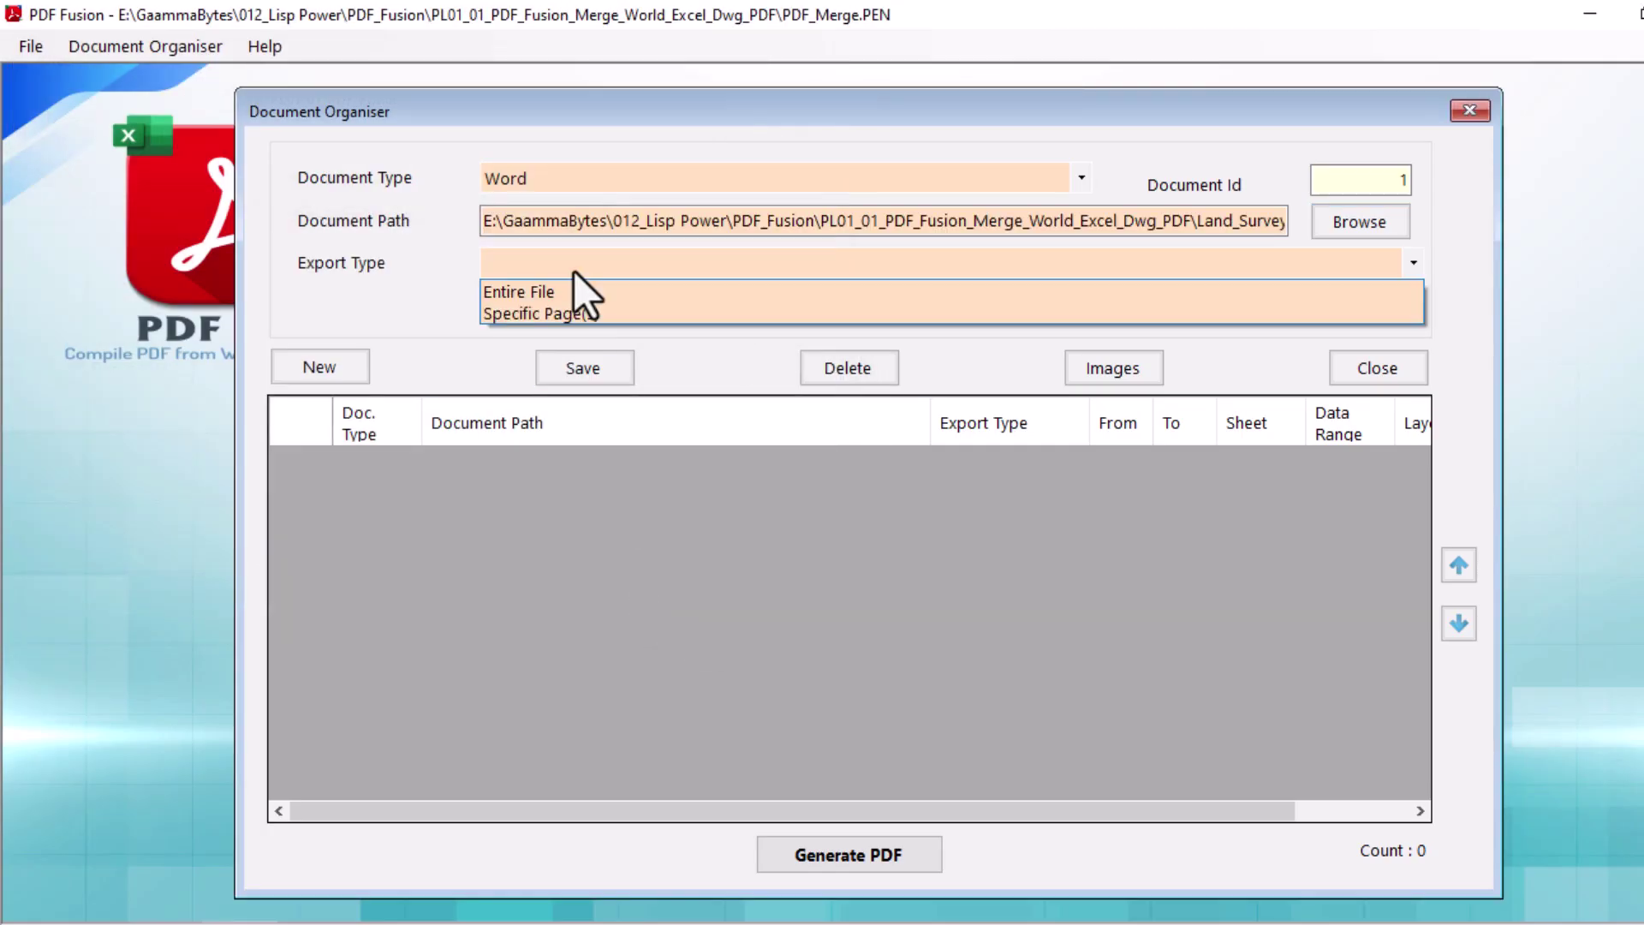
left_click(573, 315)
type("1")
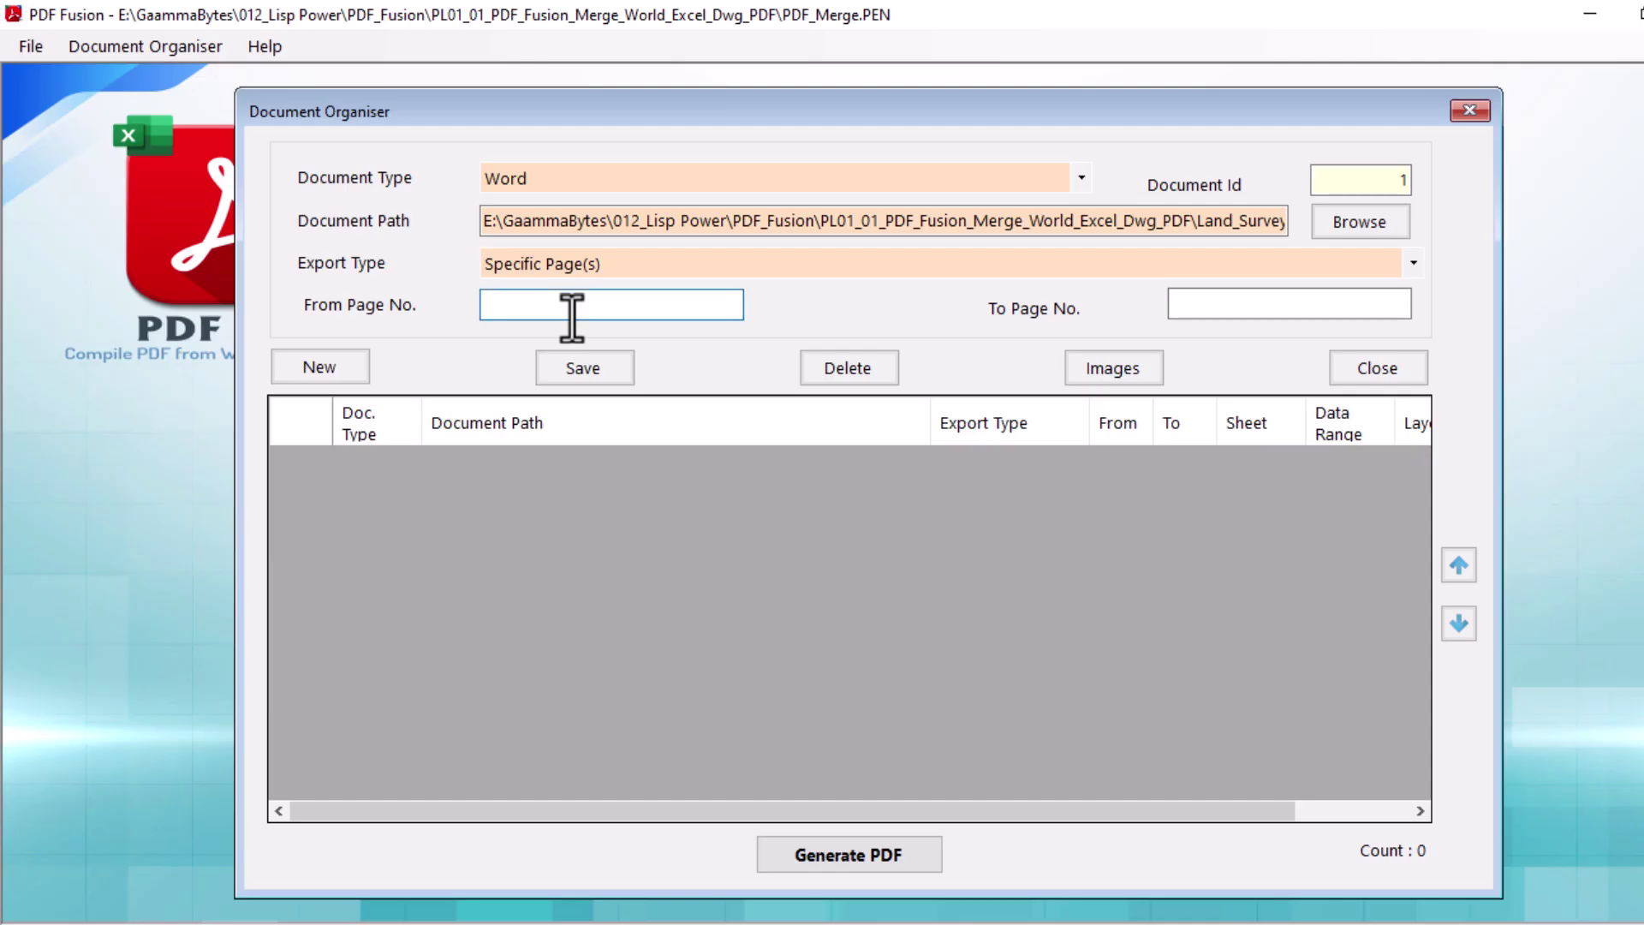
left_click(1248, 307)
type("1")
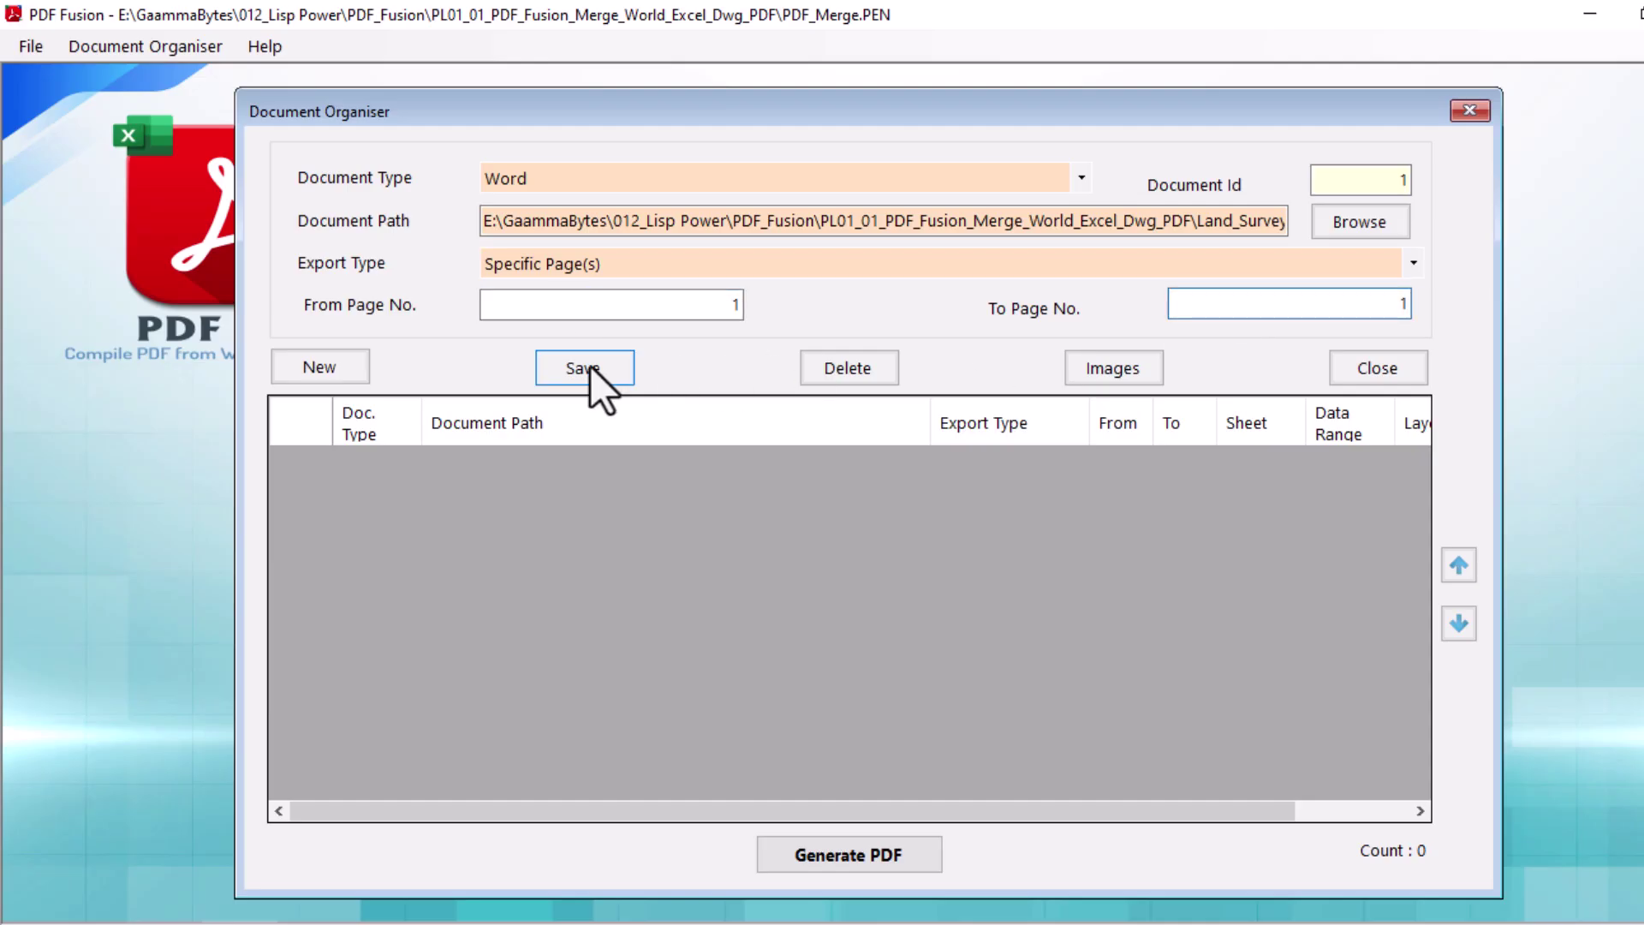
left_click(589, 367)
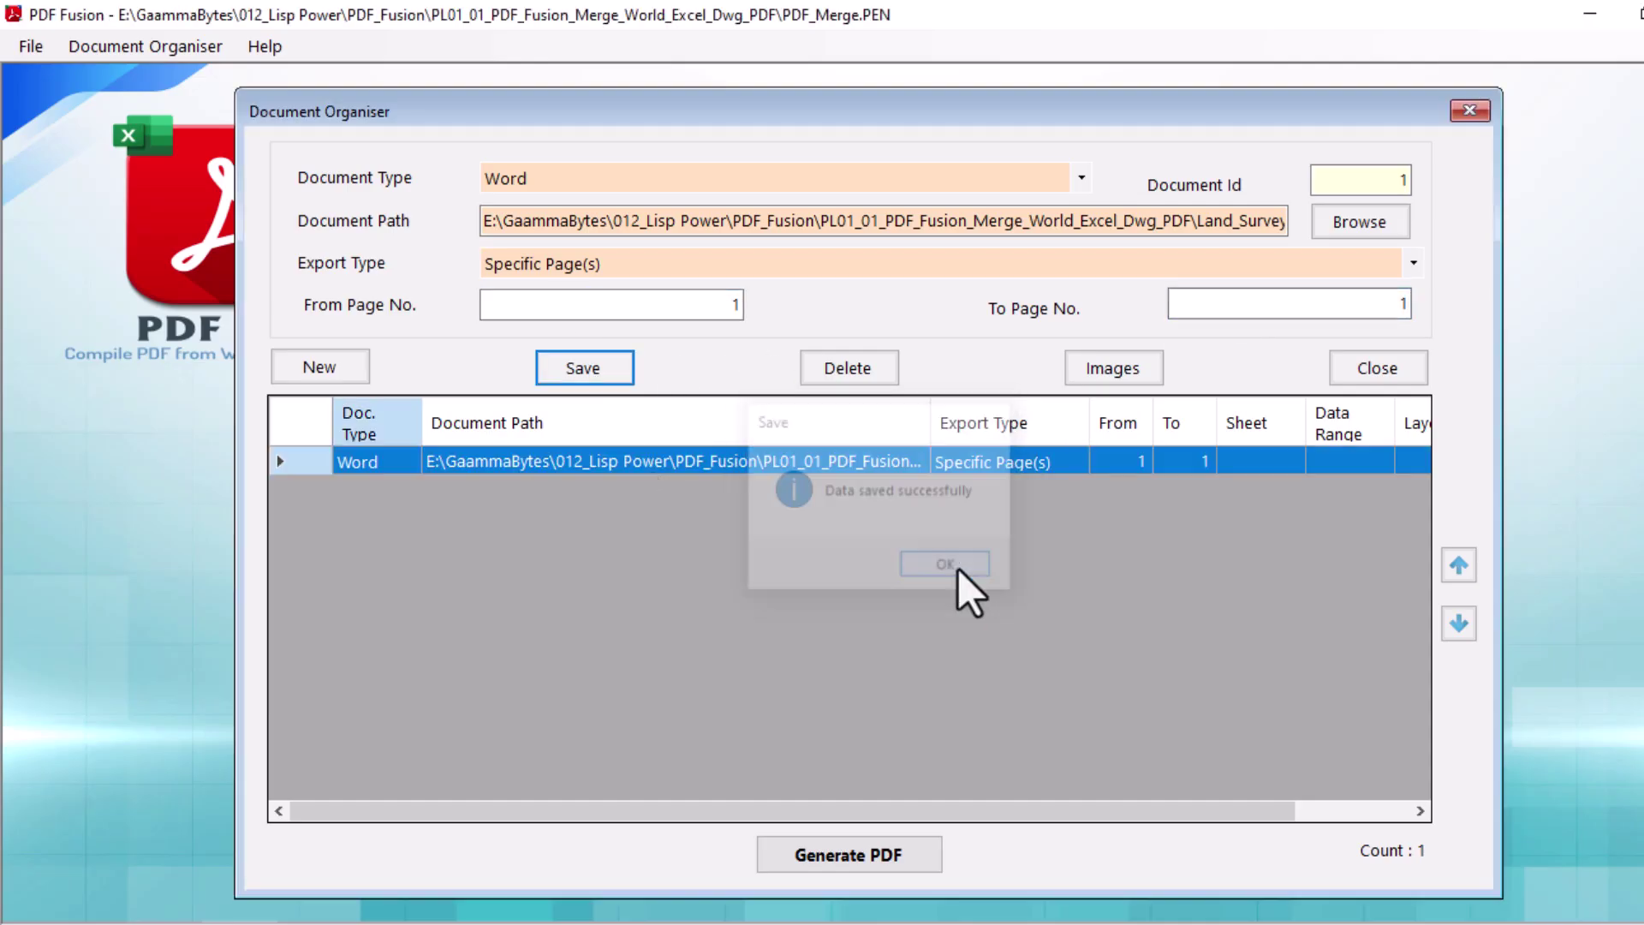
left_click(956, 569)
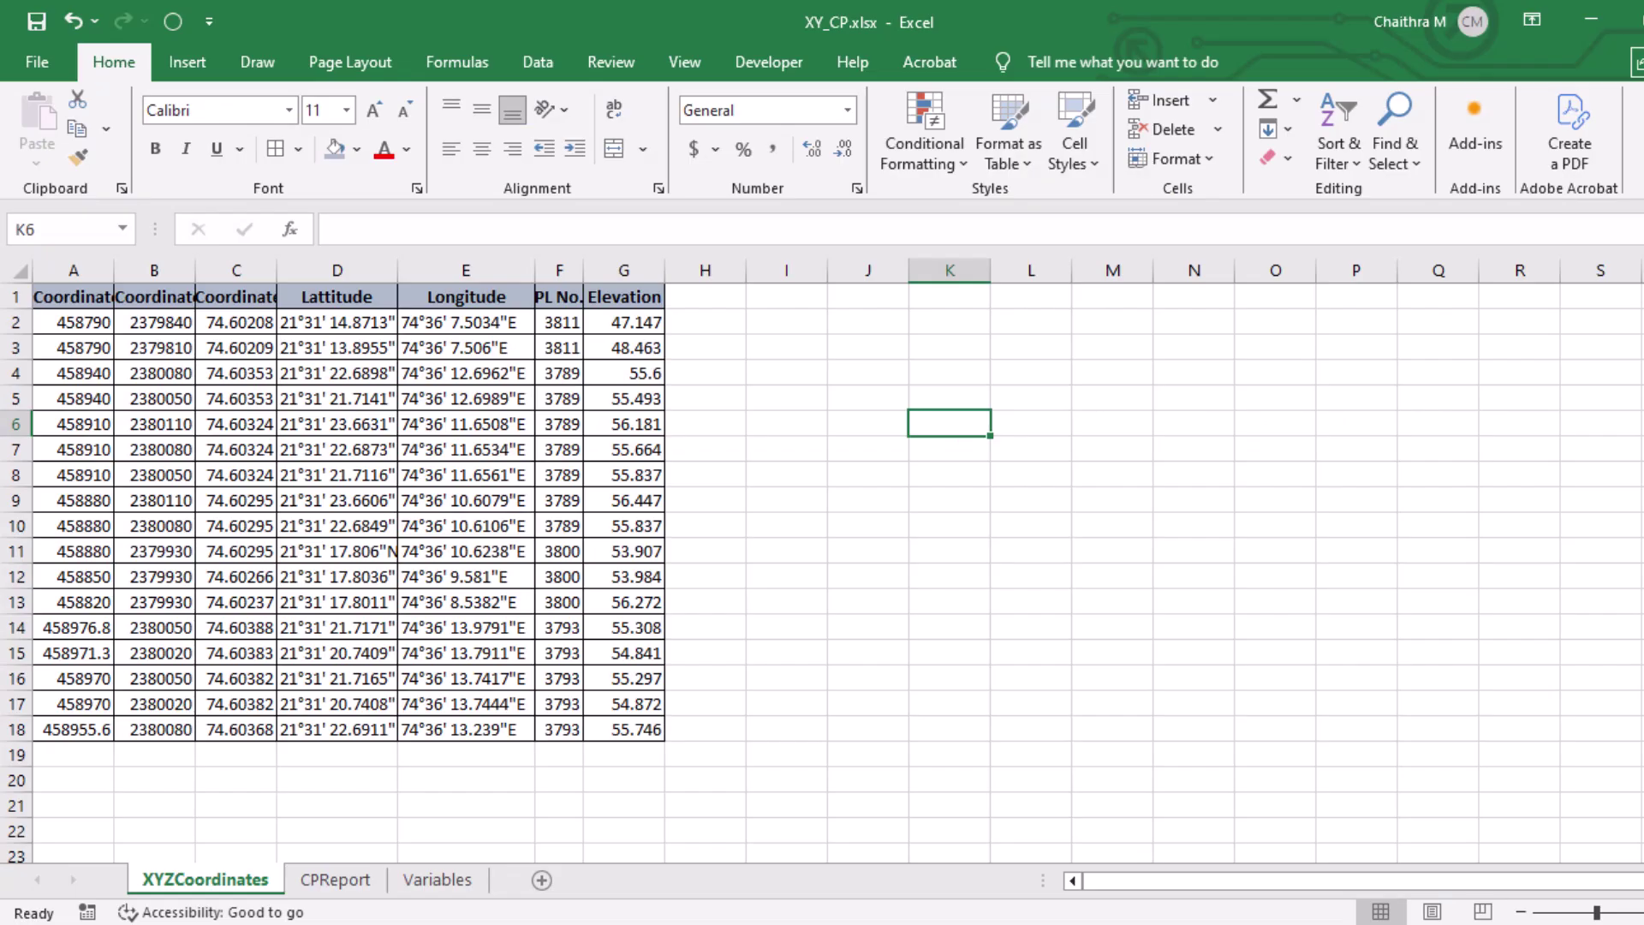
View the CPReport and Variables sheets of XY_CP.xlsx in Excel, and return to PDF Fusion.
left_click(334, 879)
left_click(437, 879)
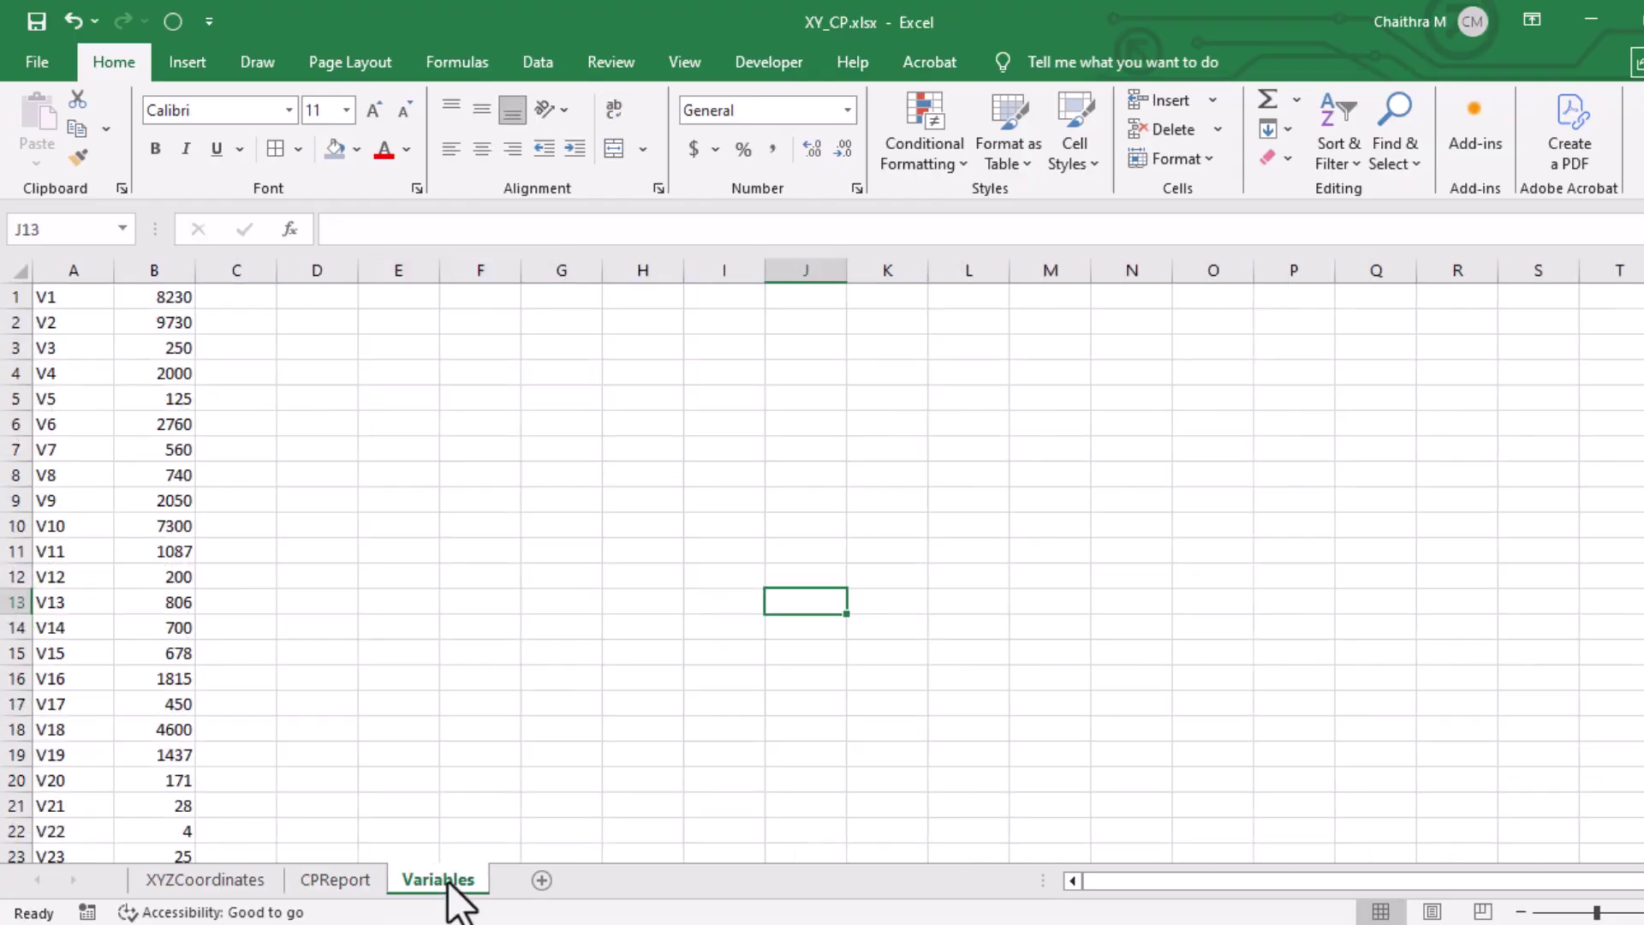
left_click(1591, 19)
Add a new Excel entry to the Document Organiser and choose XY_CP.xlsx as its document path.
left_click(325, 372)
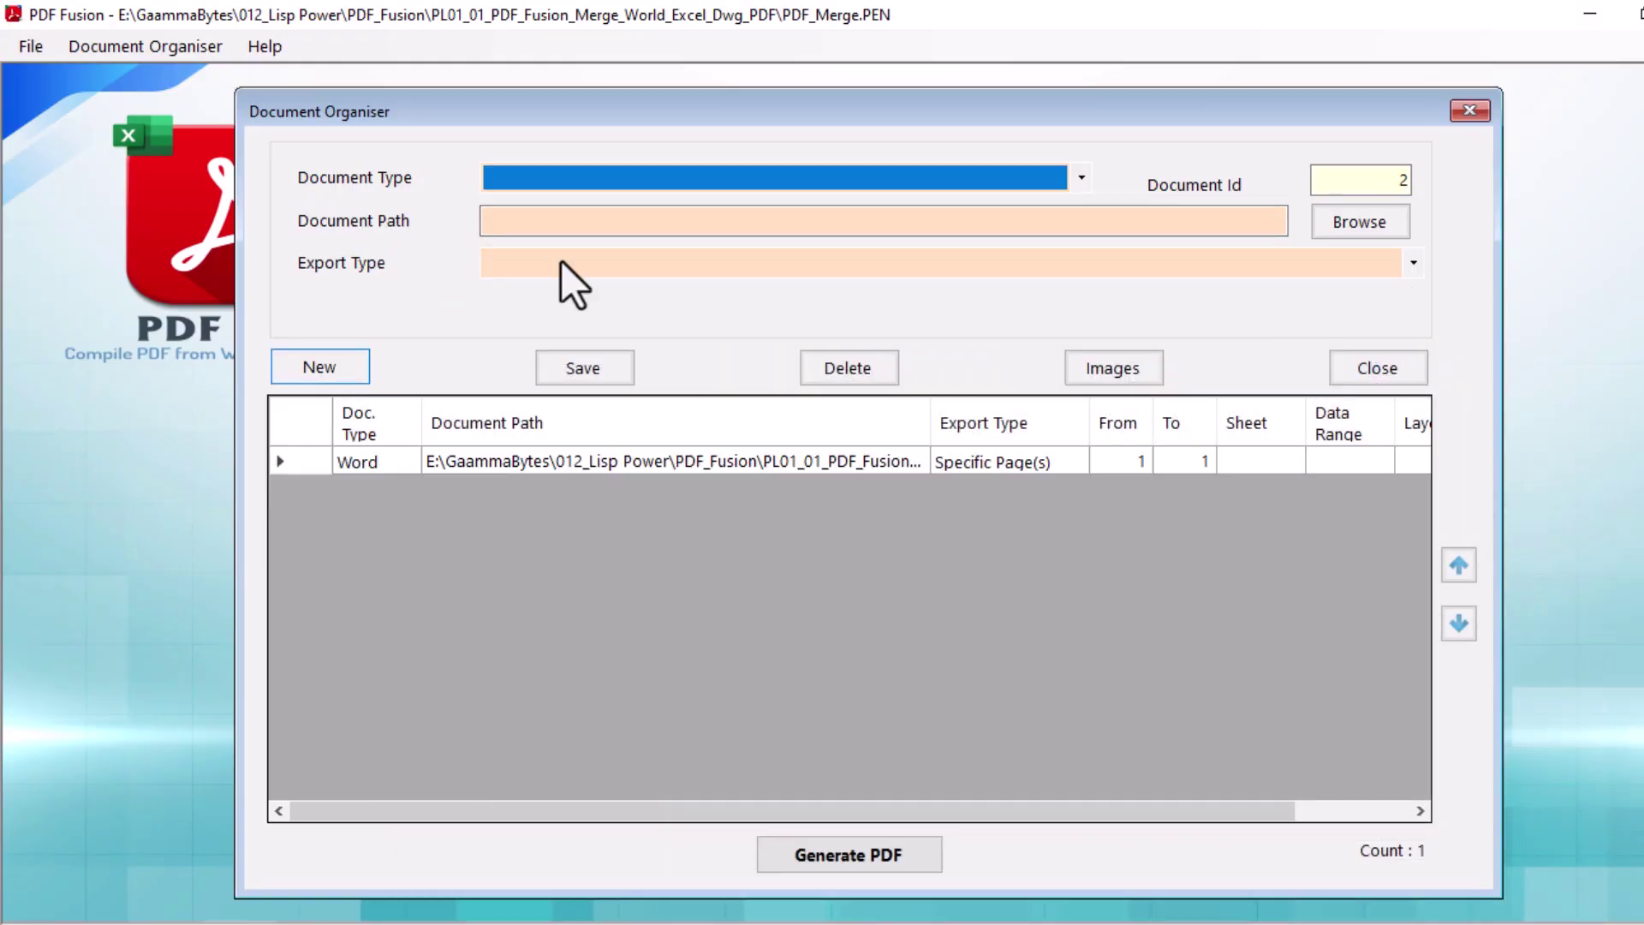
left_click(630, 175)
left_click(630, 223)
left_click(1355, 222)
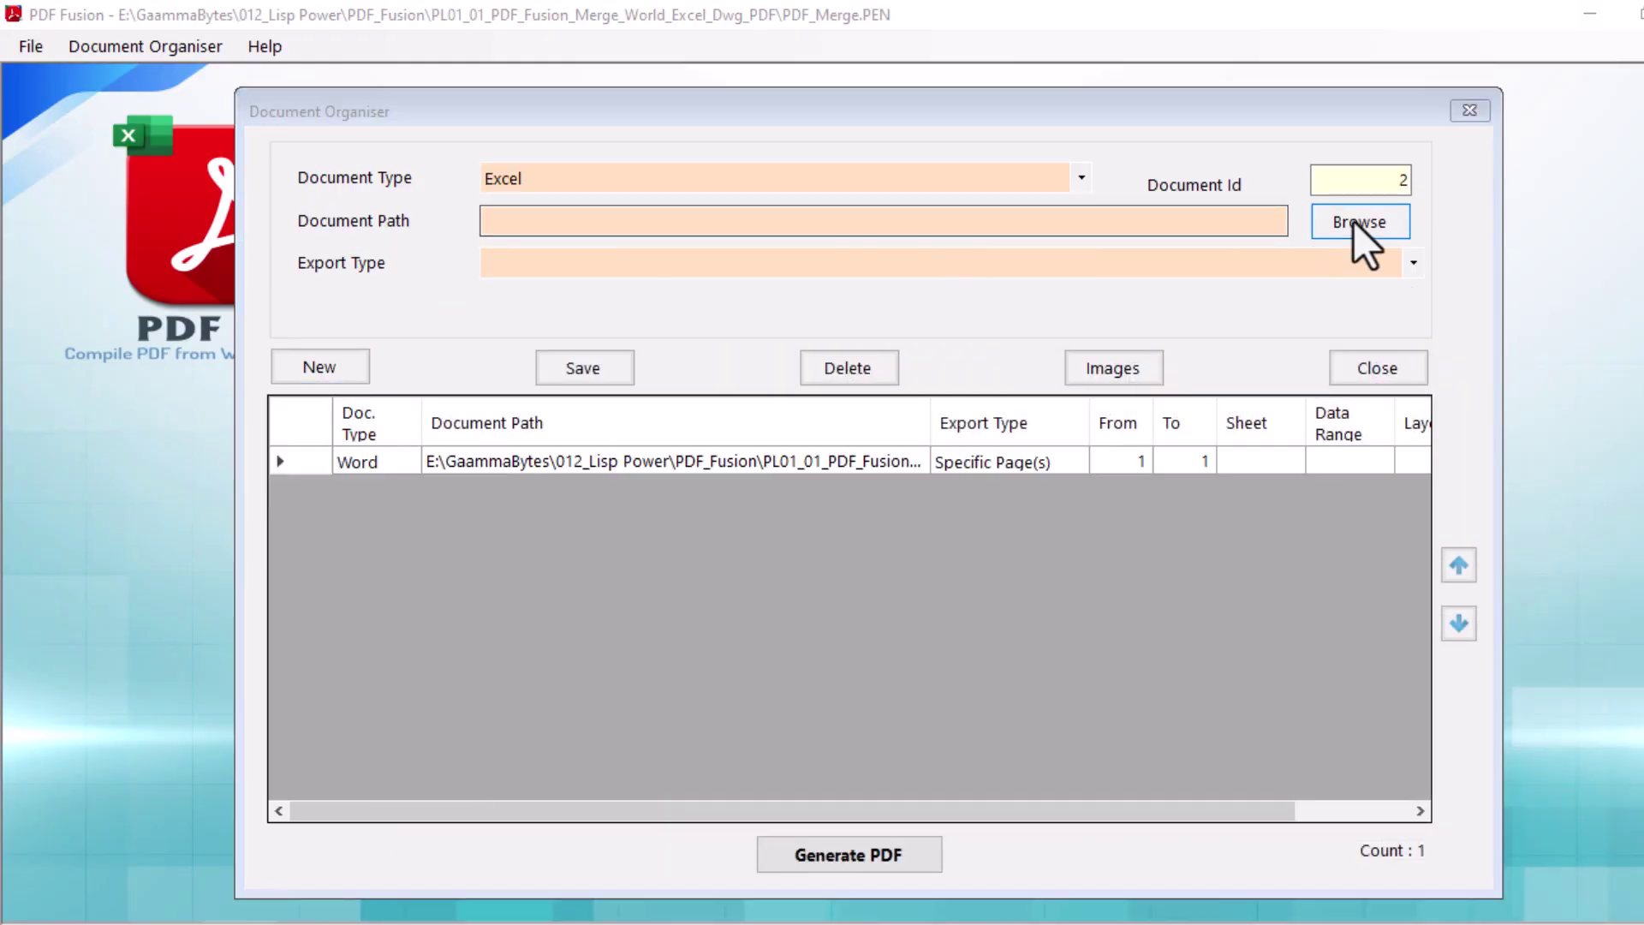
left_click(325, 205)
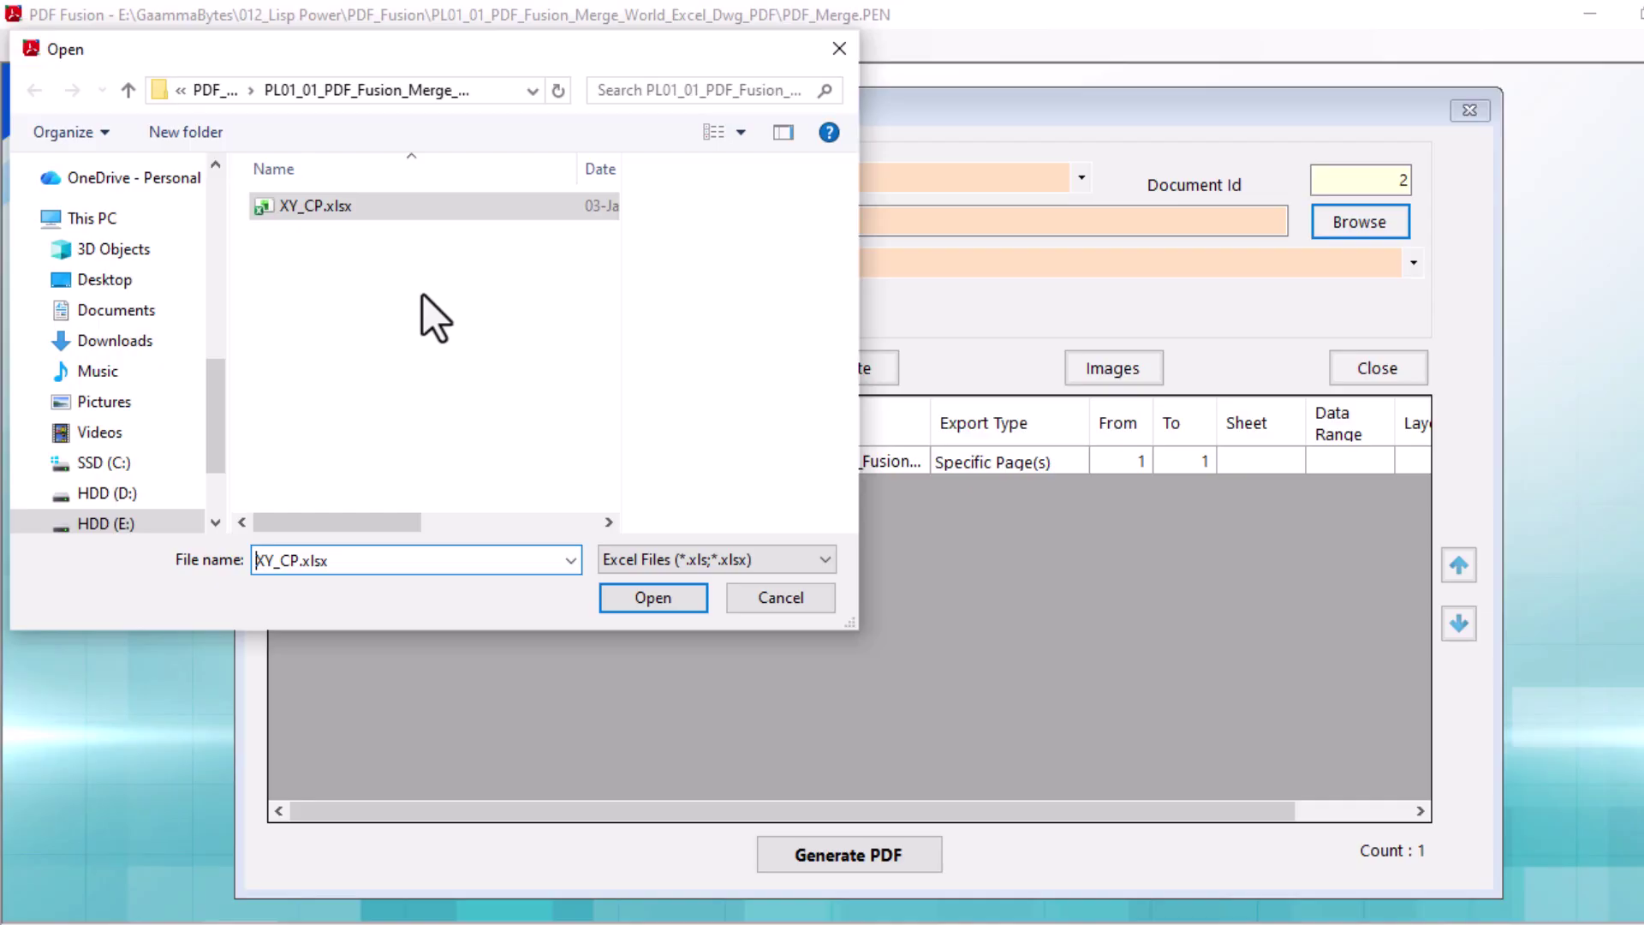
left_click(643, 599)
Set the Excel entry to export the Specific Sheet XYZCoordinates and save it.
left_click(618, 265)
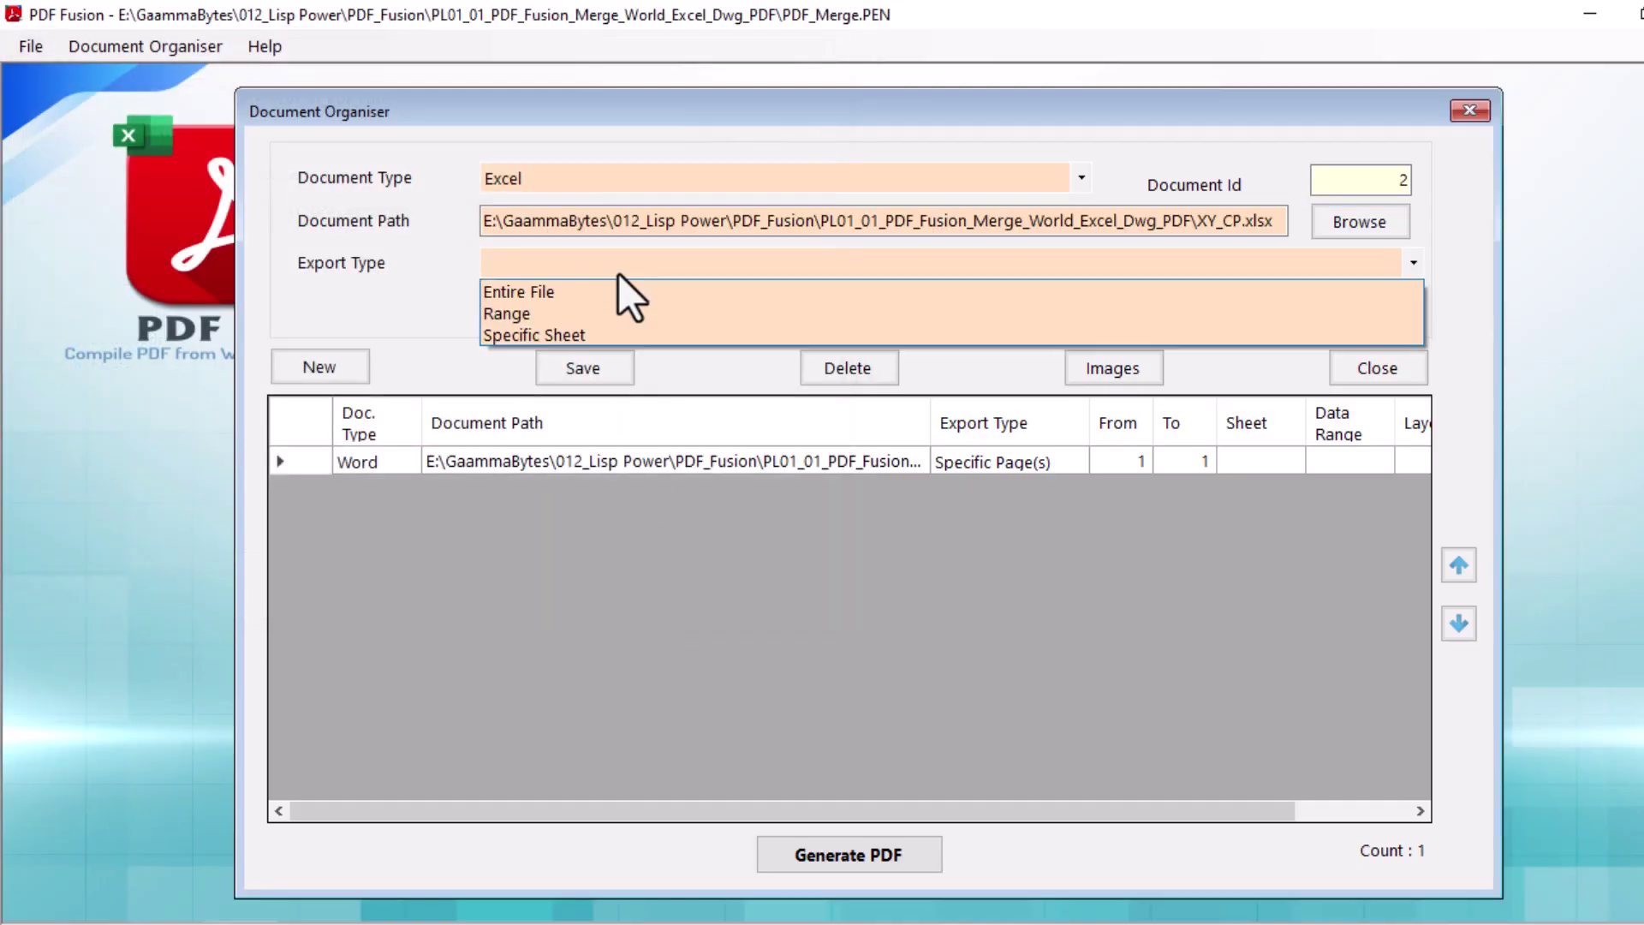
left_click(613, 333)
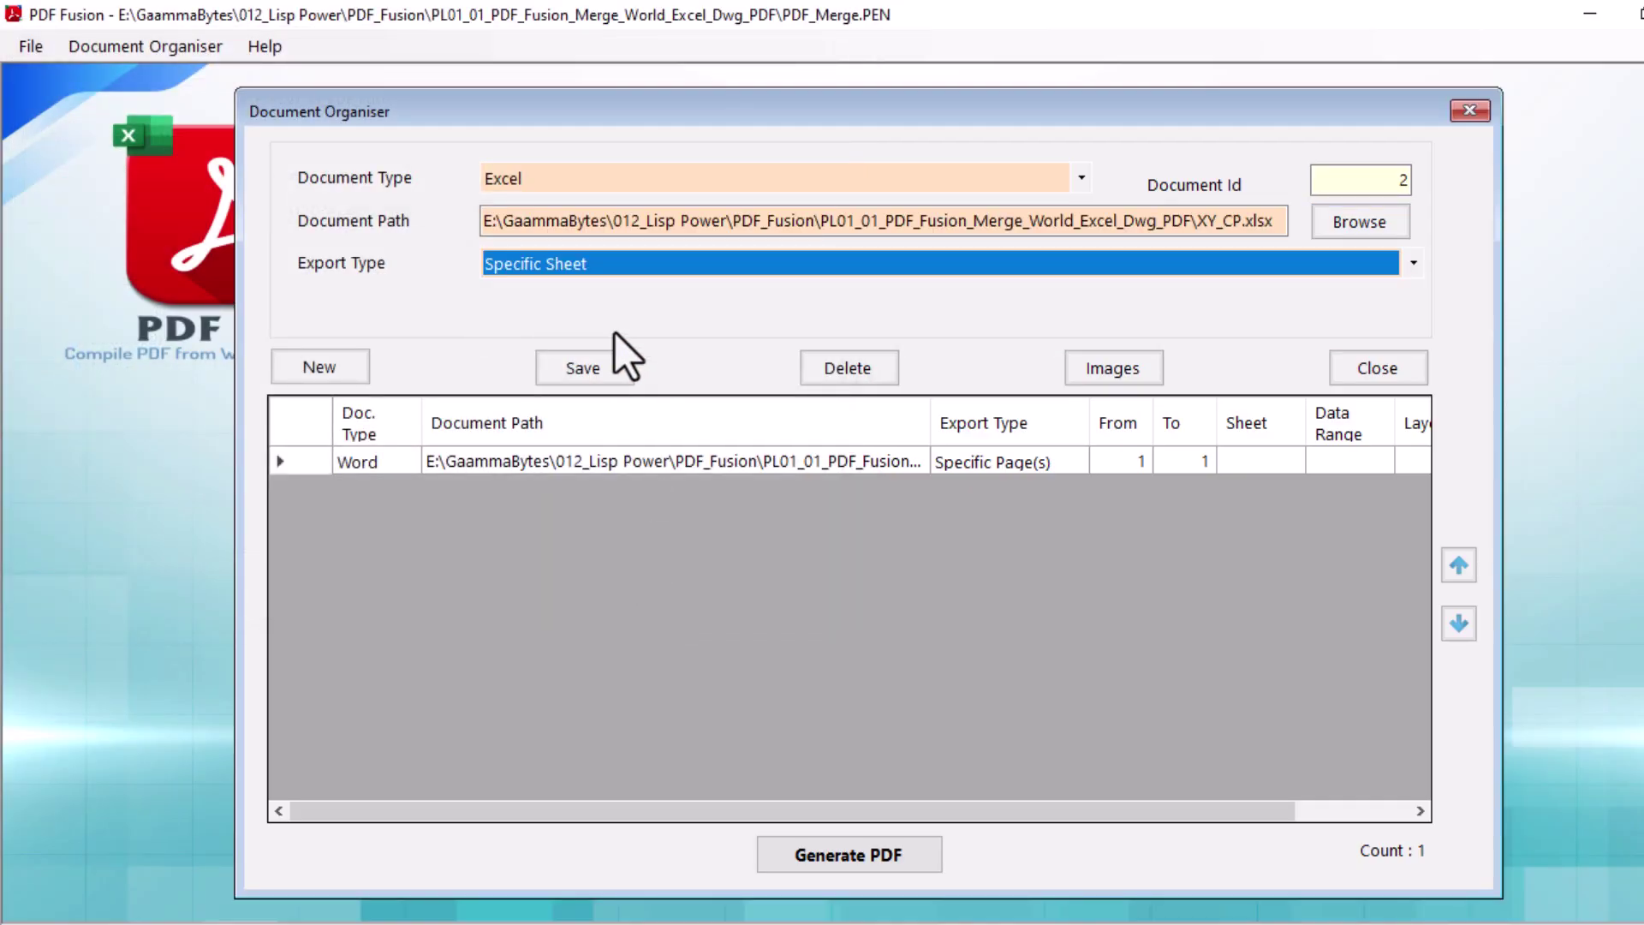
left_click(784, 312)
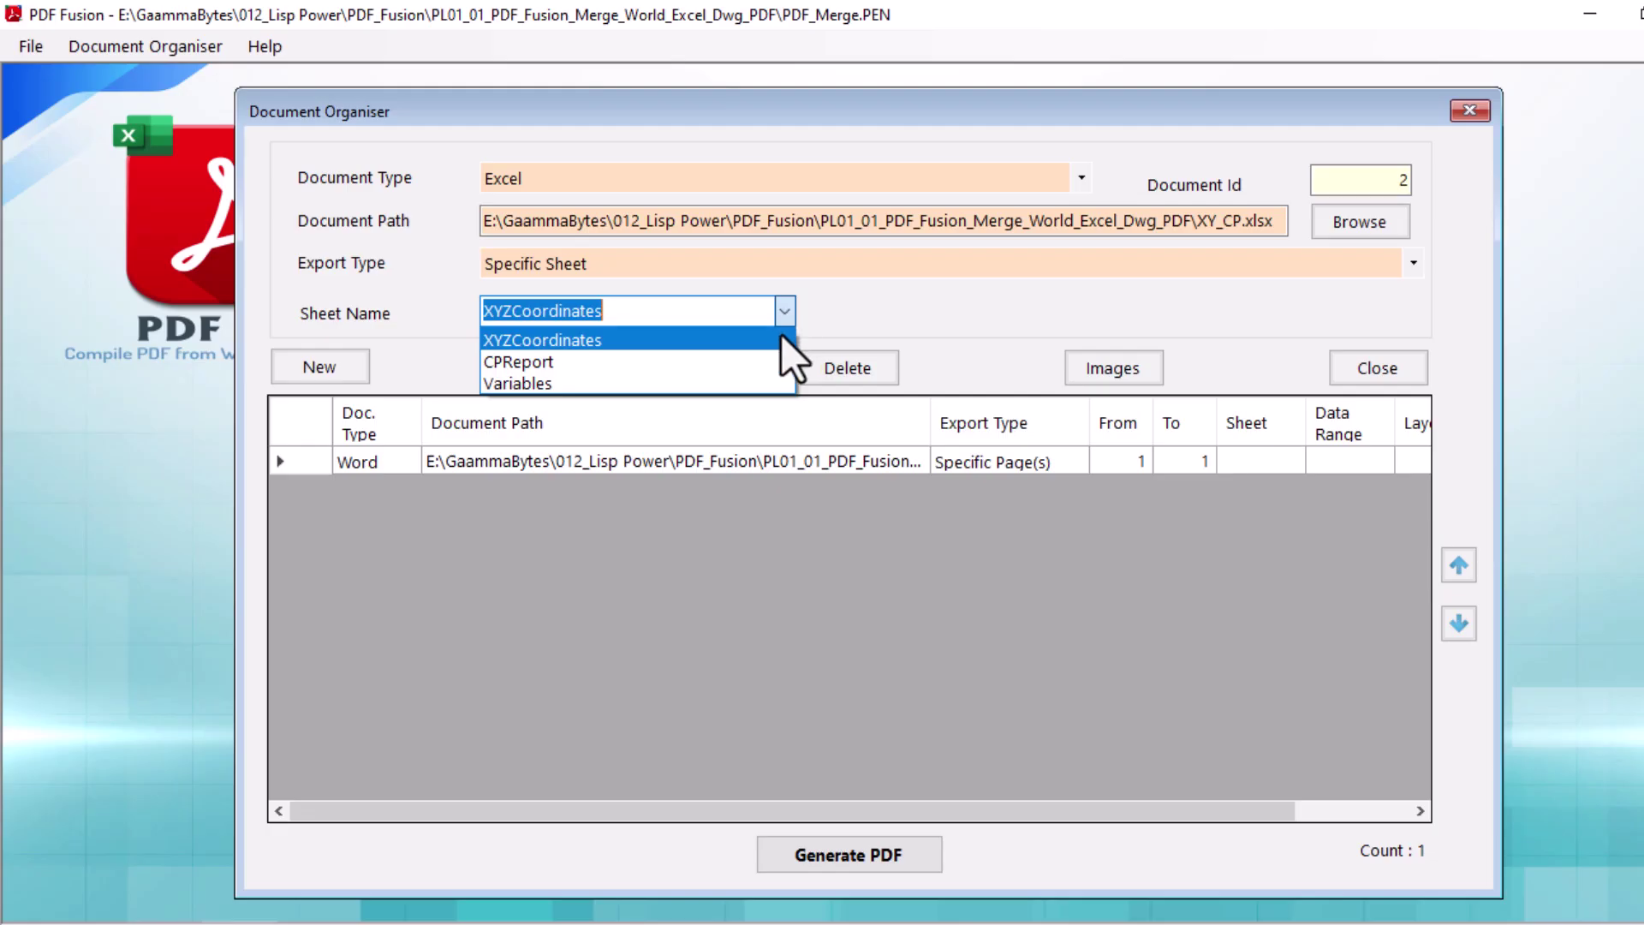
left_click(781, 334)
left_click(599, 377)
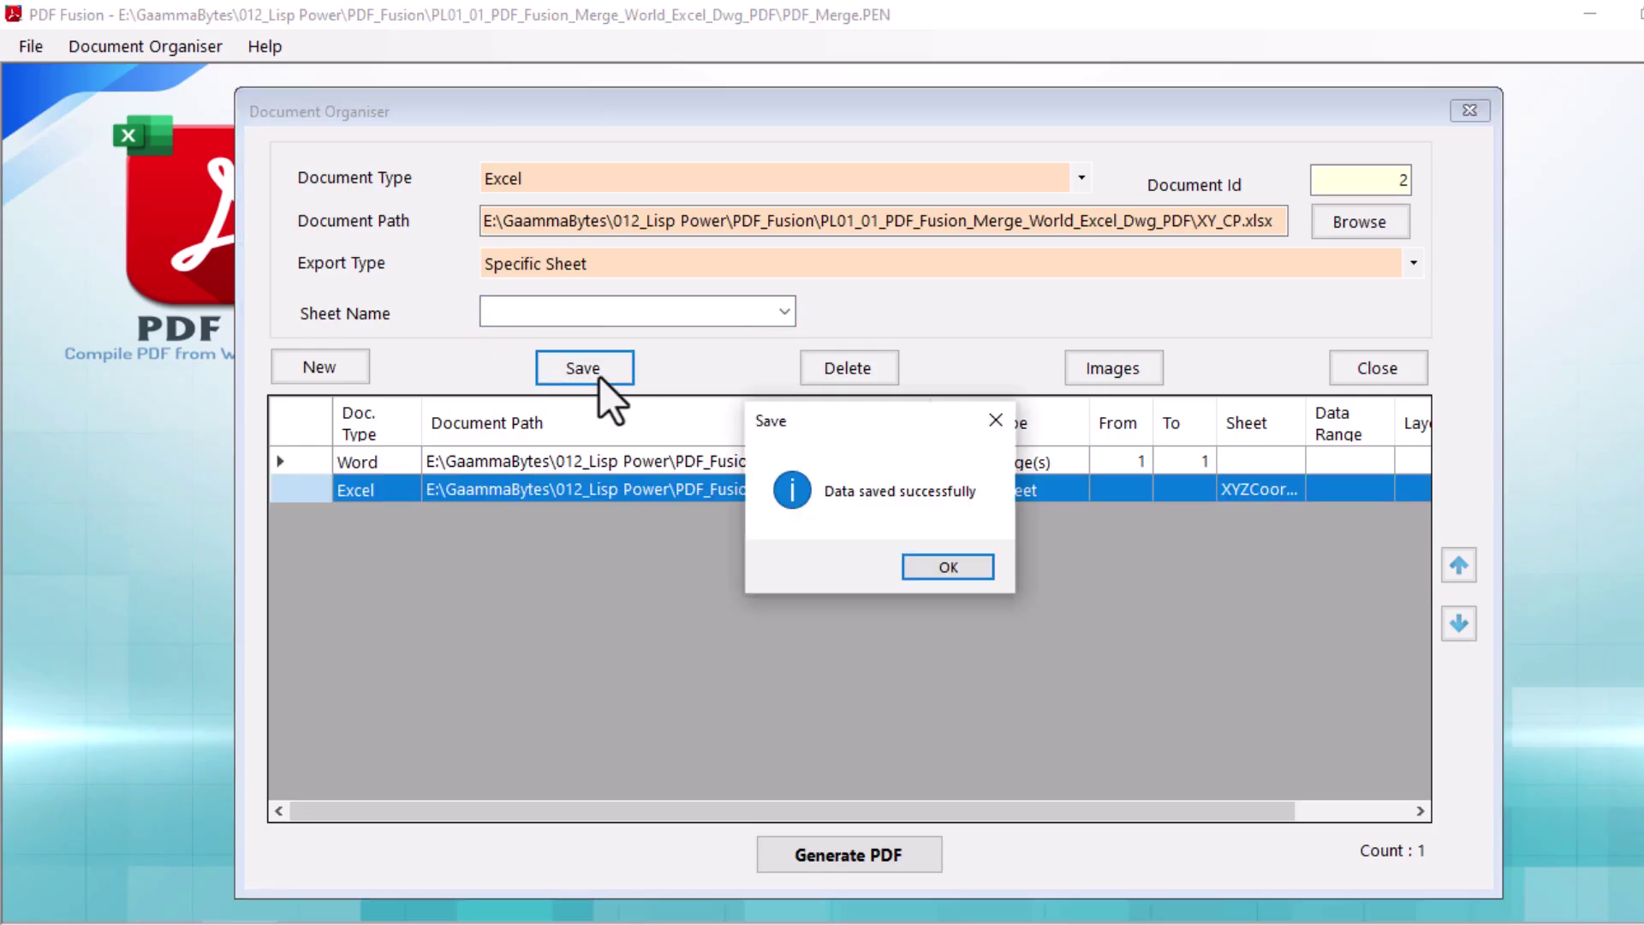
left_click(947, 565)
Add a second Excel entry that also uses XY_CP.xlsx as its document path.
left_click(338, 370)
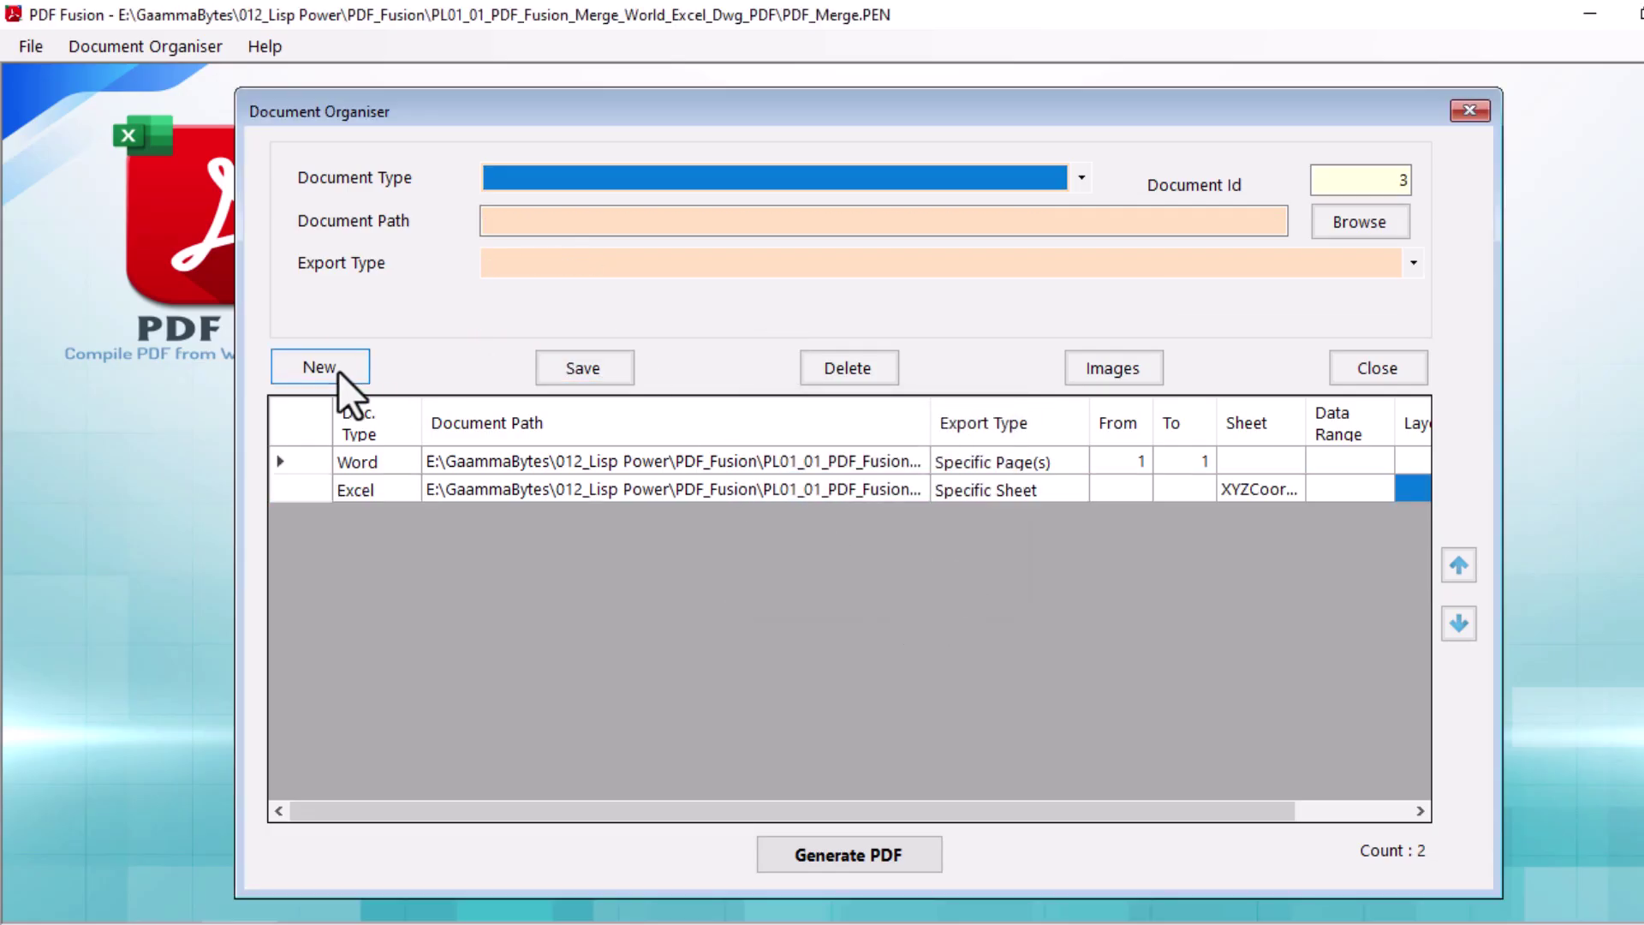
left_click(1080, 178)
left_click(1057, 231)
left_click(1360, 222)
left_click(600, 205)
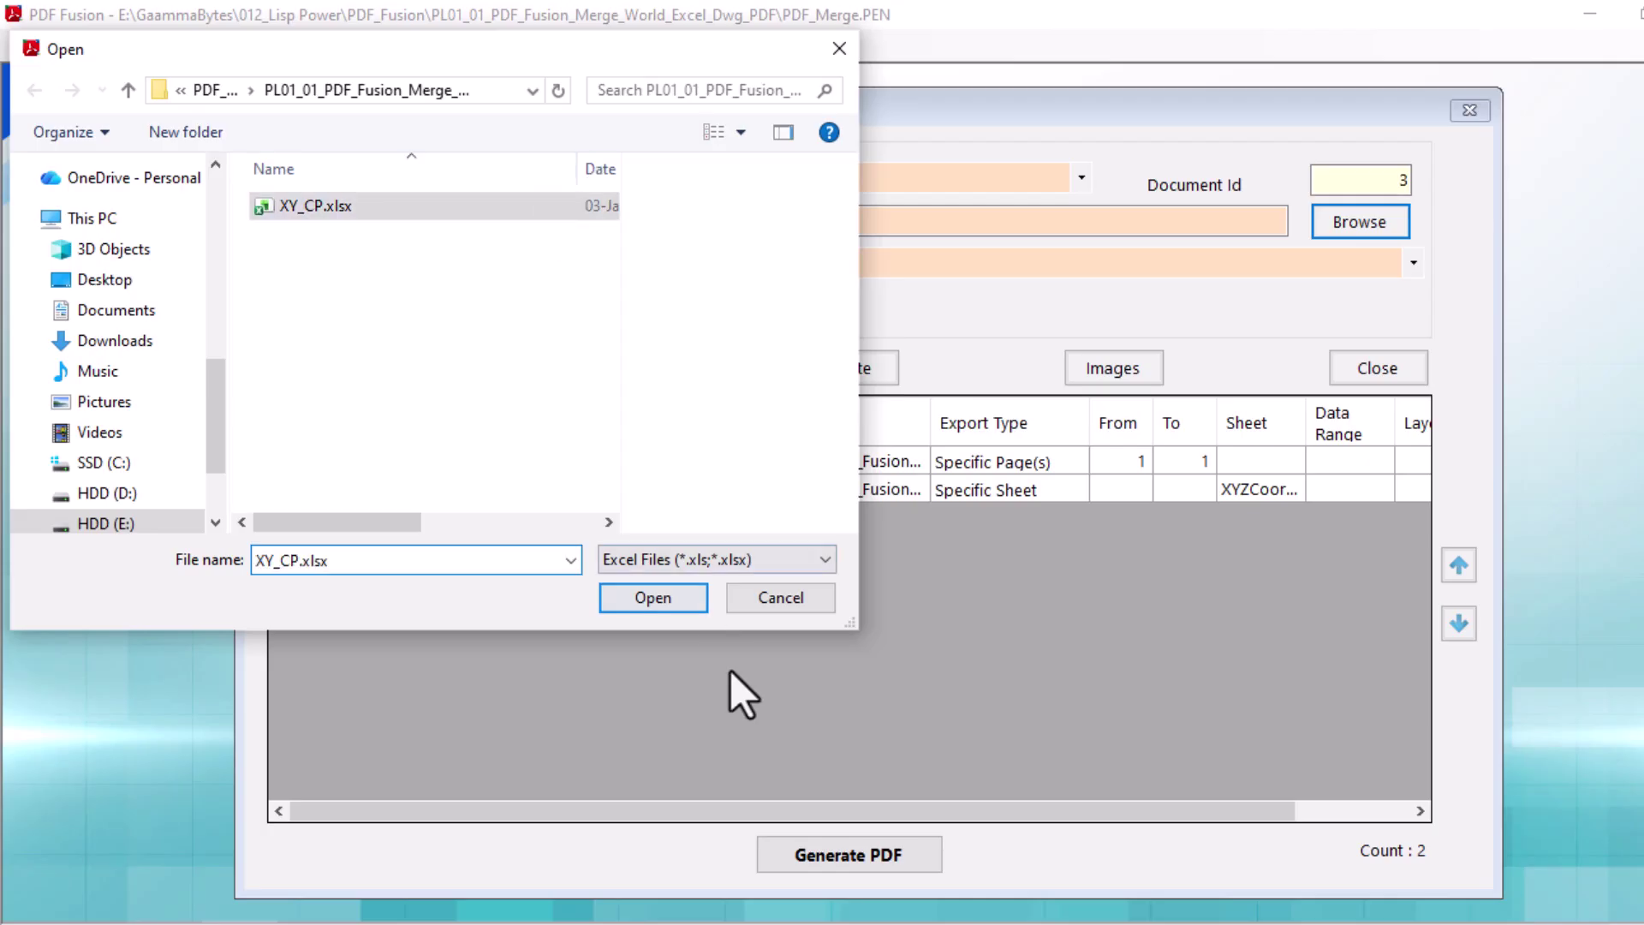
left_click(661, 596)
Set the second Excel entry to export the Specific Sheet CPReport and save it.
left_click(676, 264)
left_click(666, 337)
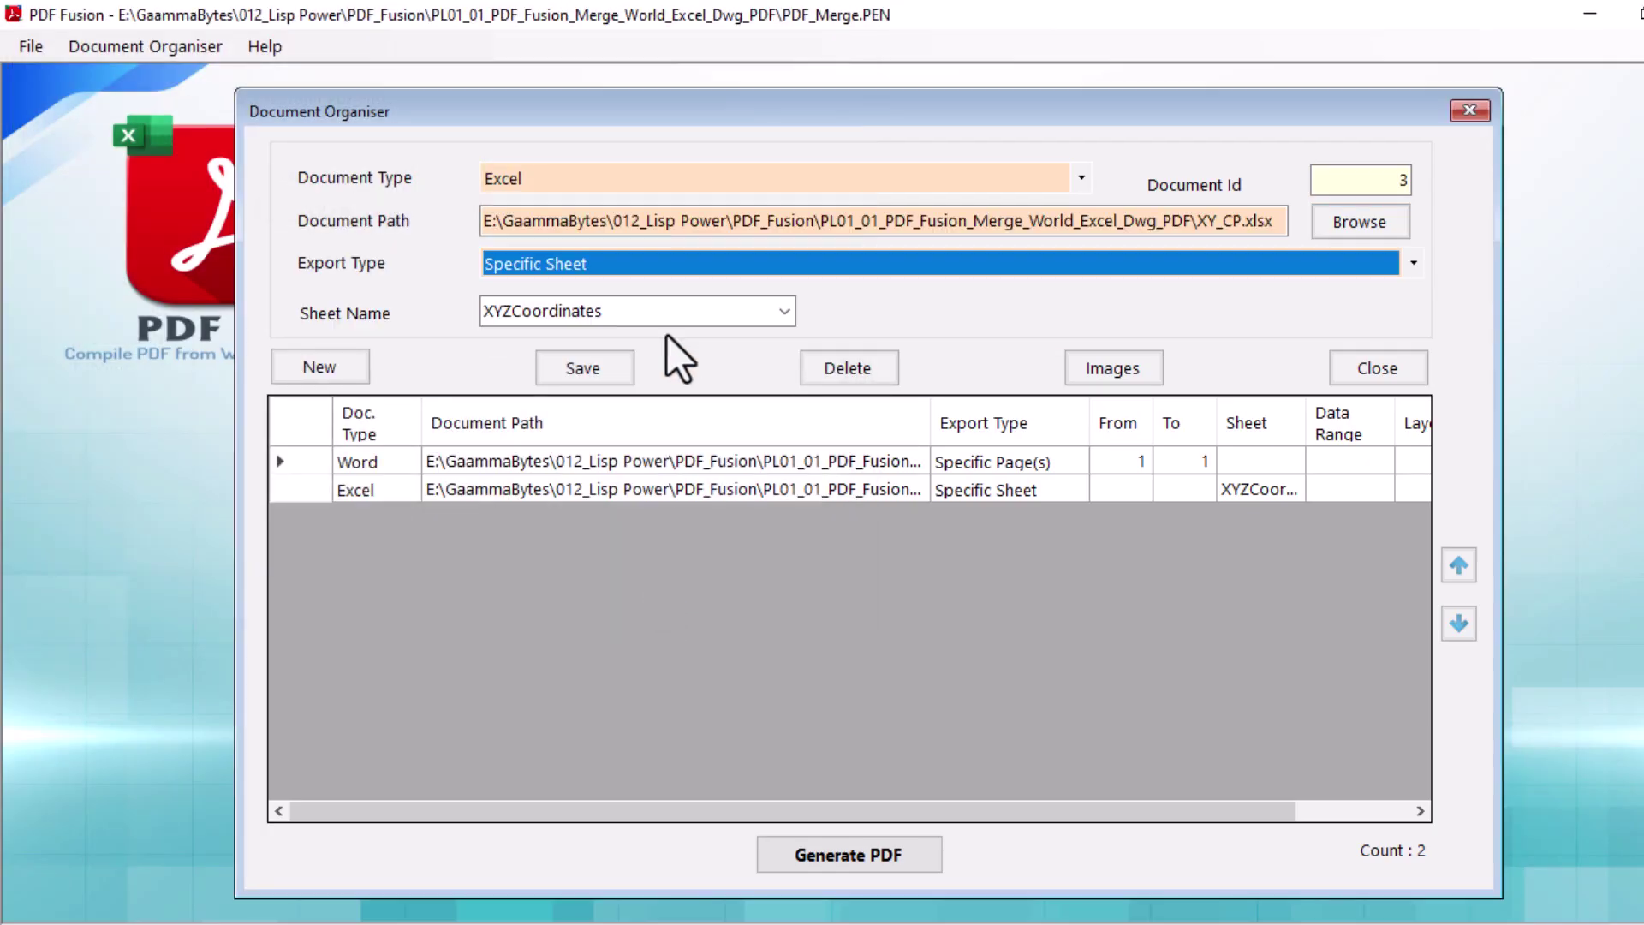
left_click(774, 311)
left_click(765, 363)
left_click(595, 363)
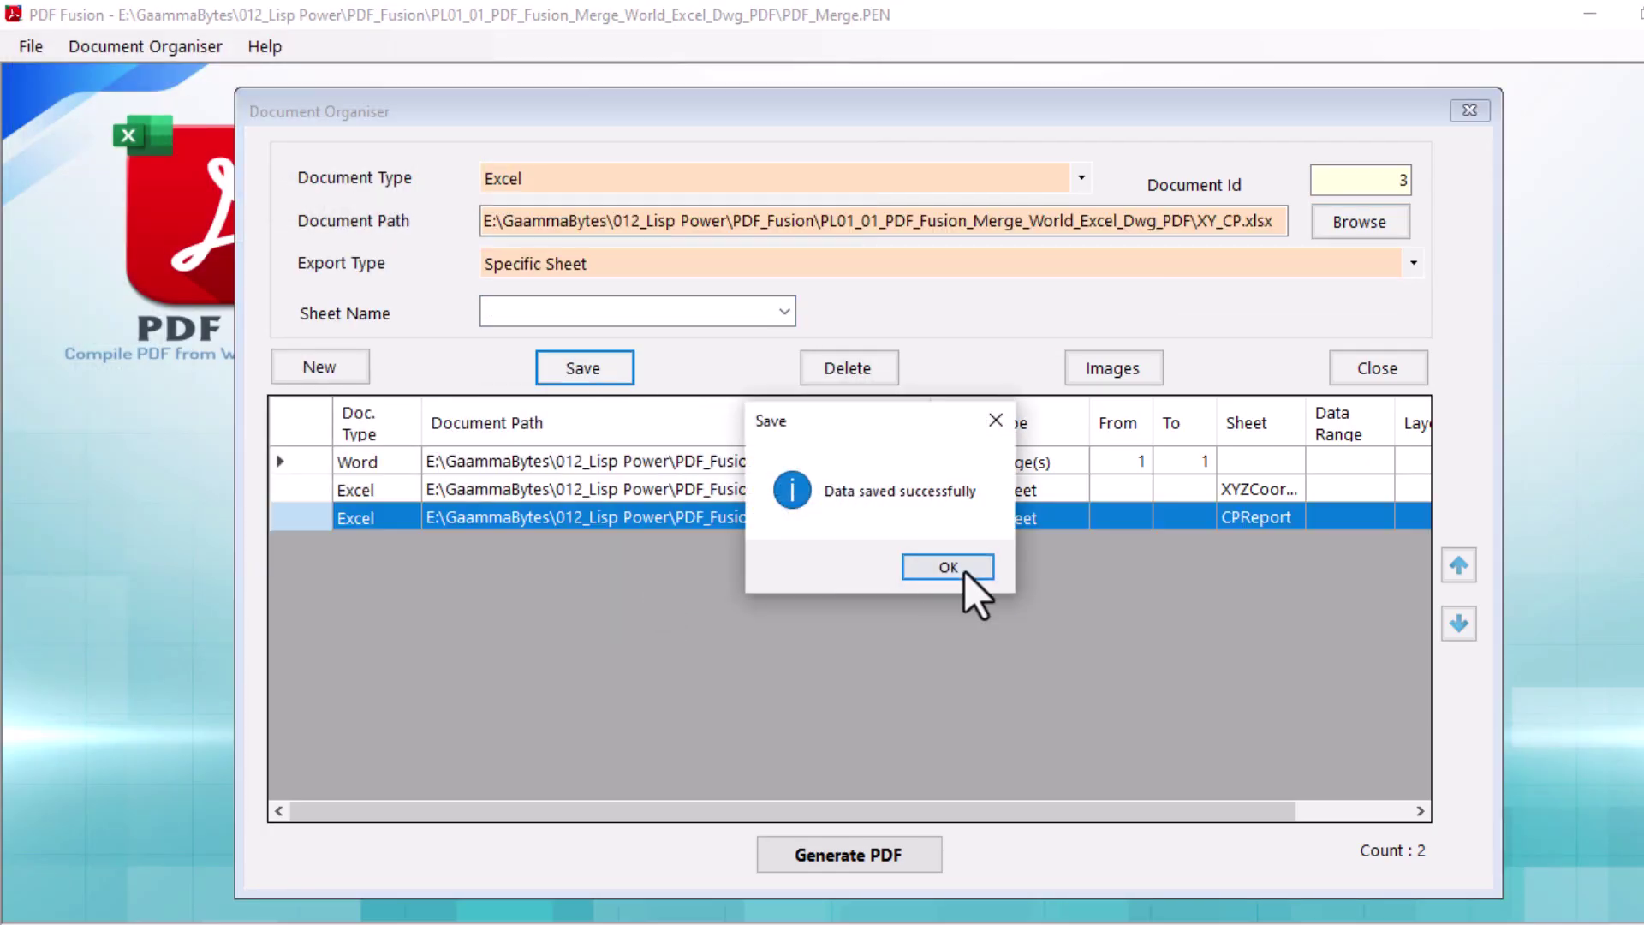
left_click(964, 572)
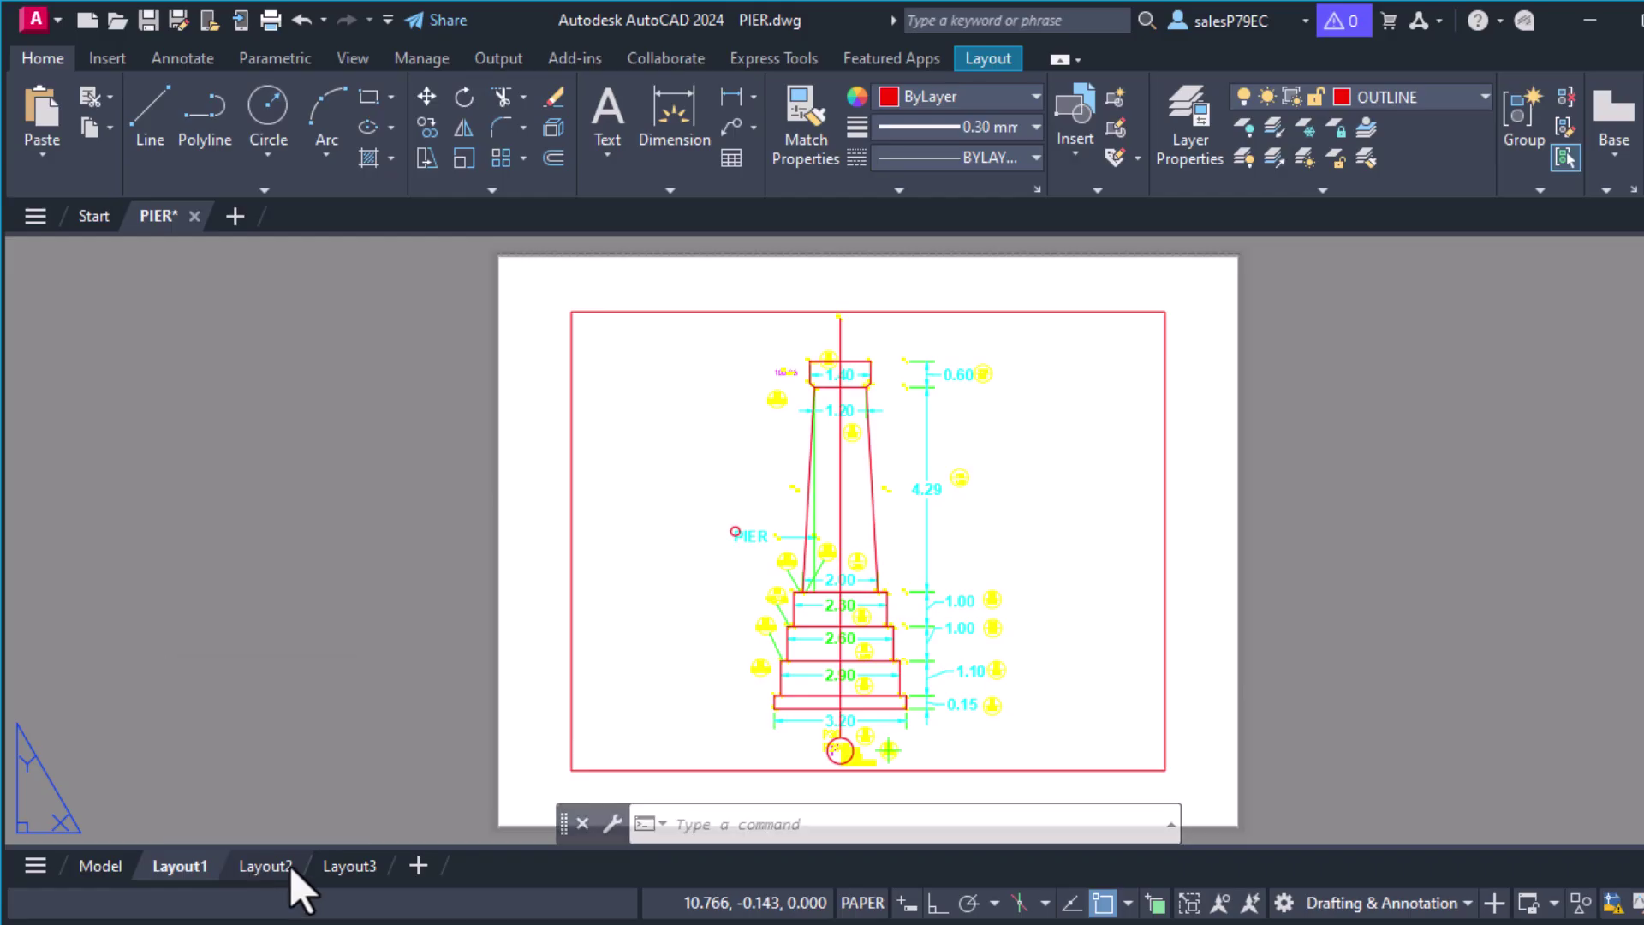
View Layout2 and Layout3 of PIER.dwg in AutoCAD, and return to Layout1.
left_click(268, 867)
left_click(347, 865)
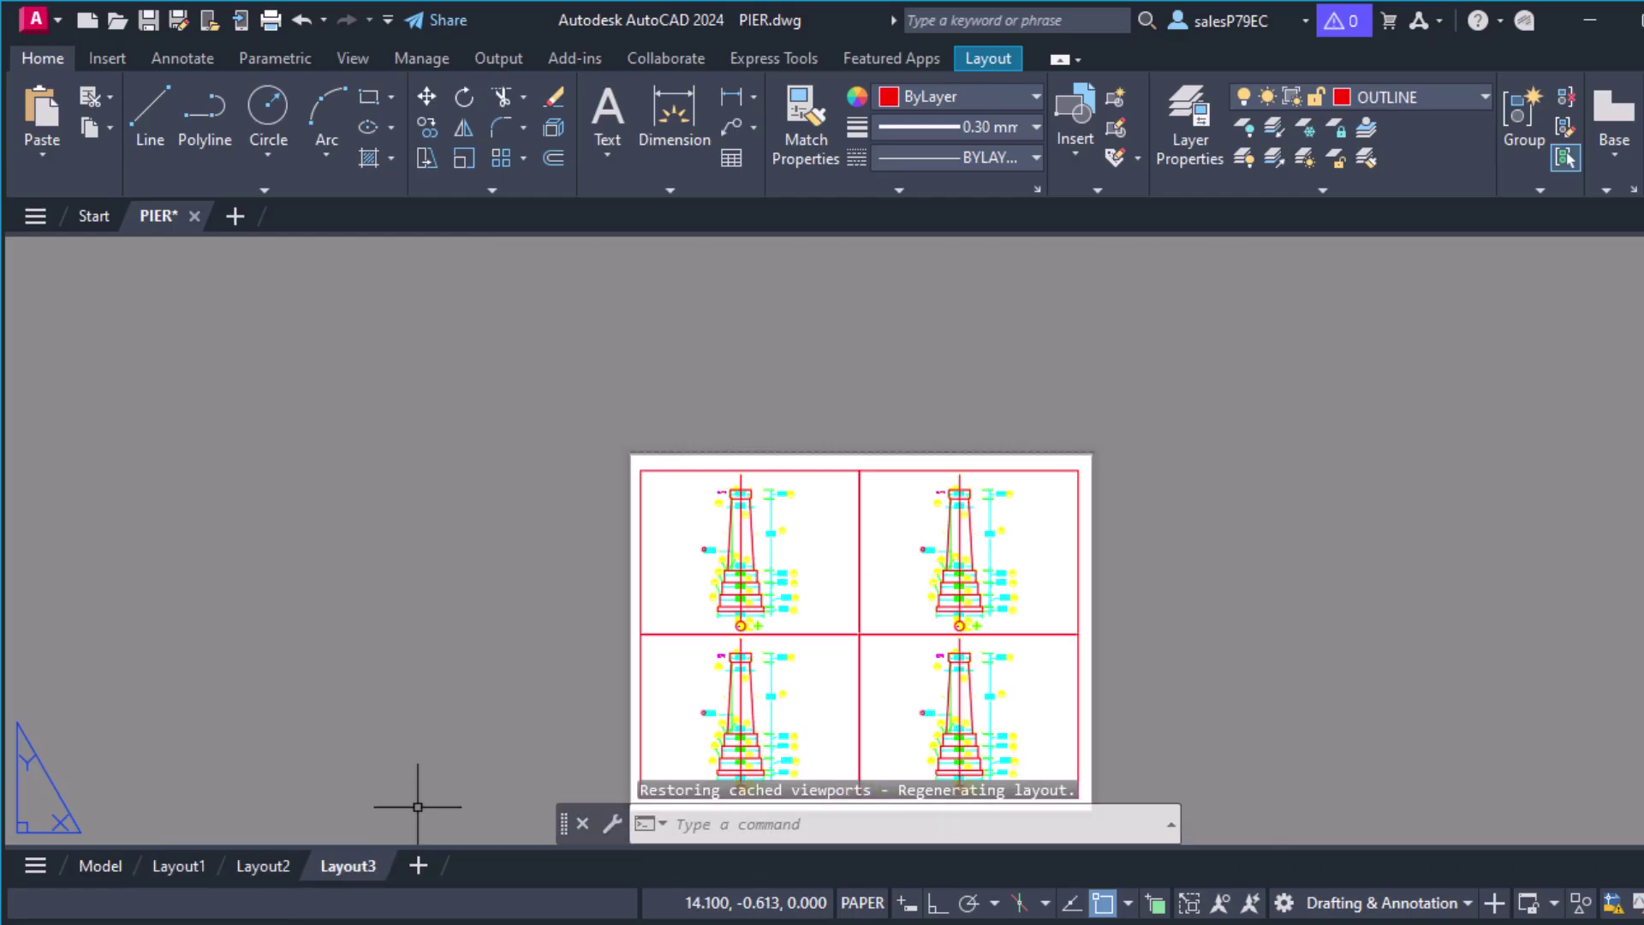
left_click(176, 867)
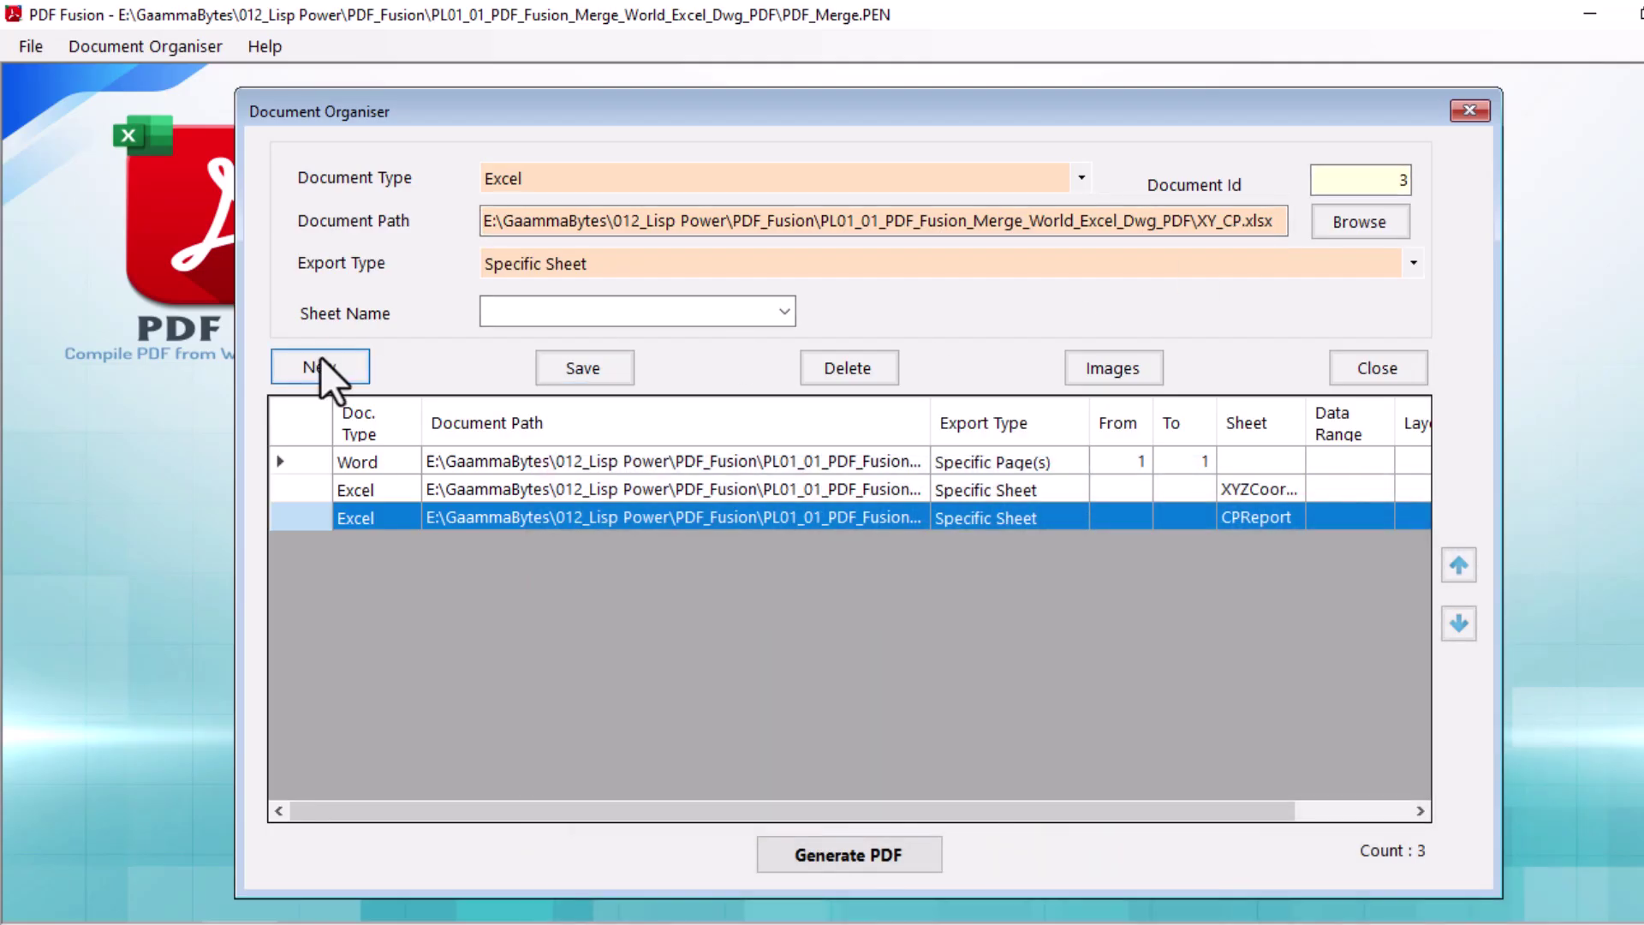
In PDF Fusion, add a new DWG entry and choose PIER.dwg as its document path.
left_click(320, 362)
left_click(524, 179)
left_click(526, 249)
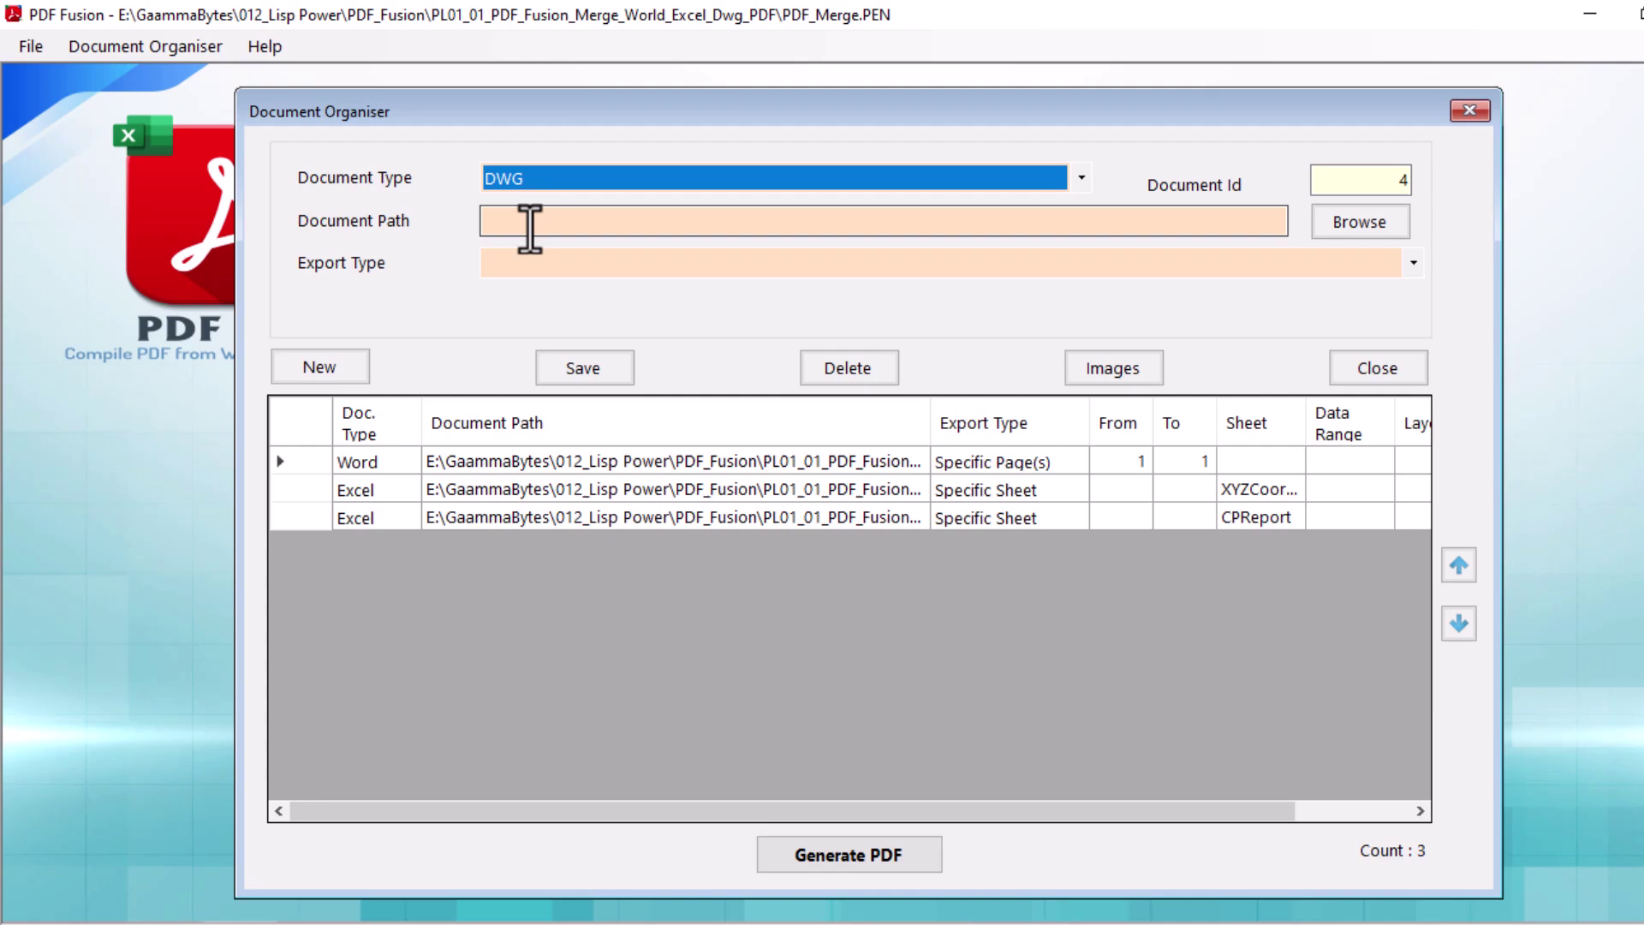
left_click(1370, 230)
left_click(556, 340)
left_click(633, 611)
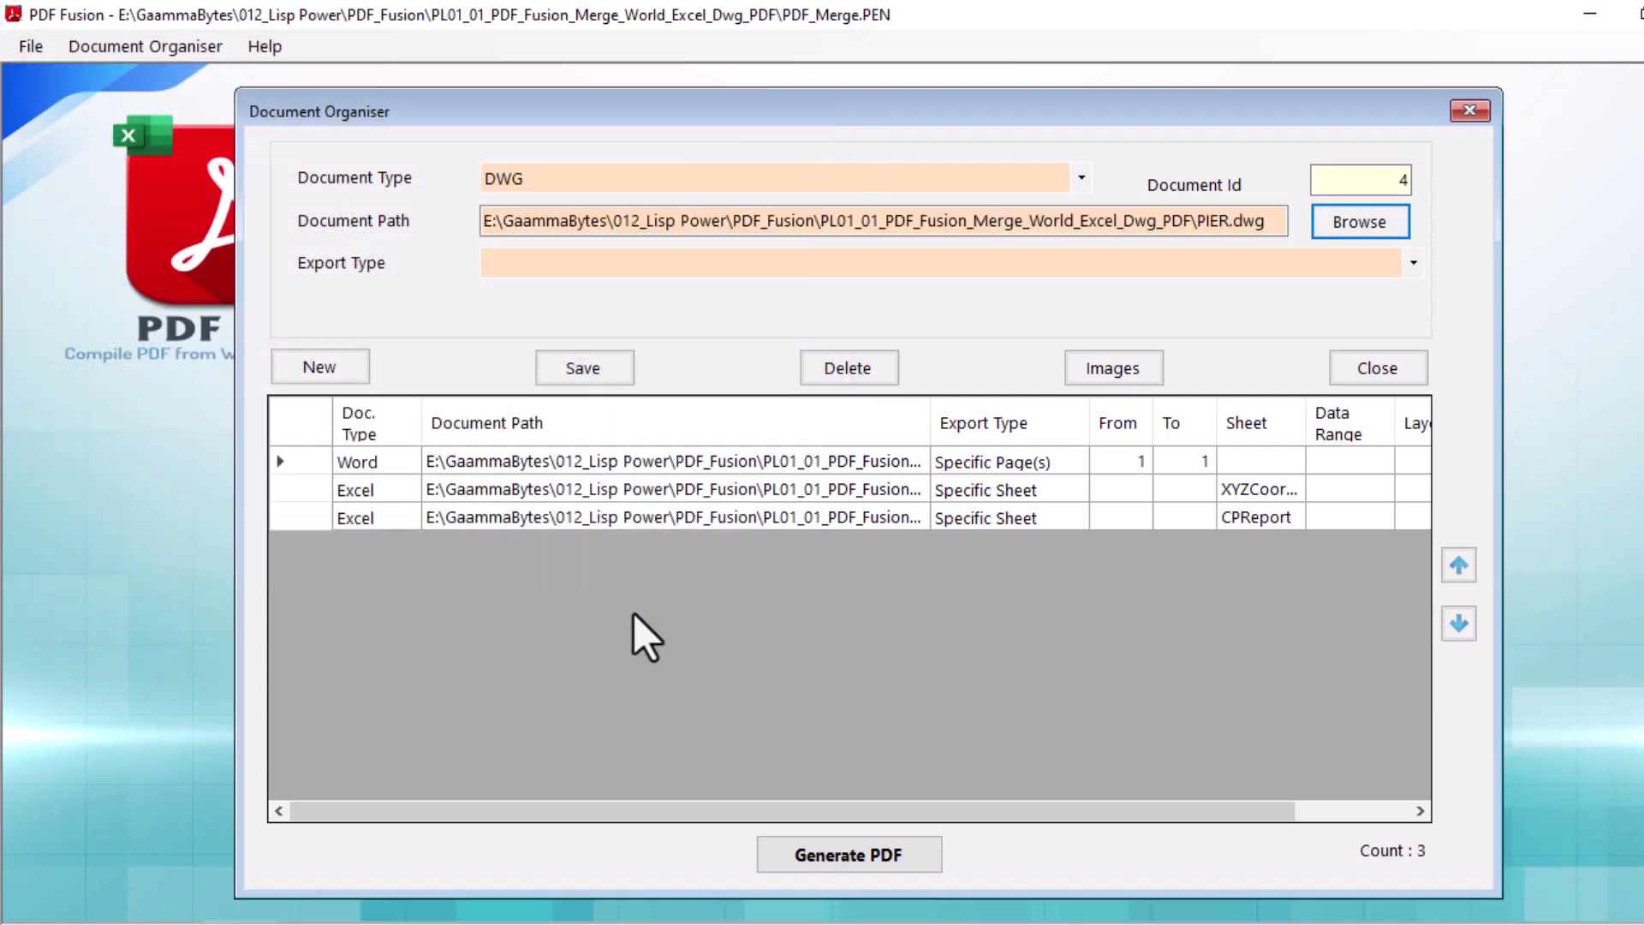
Set the DWG entry to export the Specific Layout Layout1 and save it.
left_click(568, 266)
left_click(567, 312)
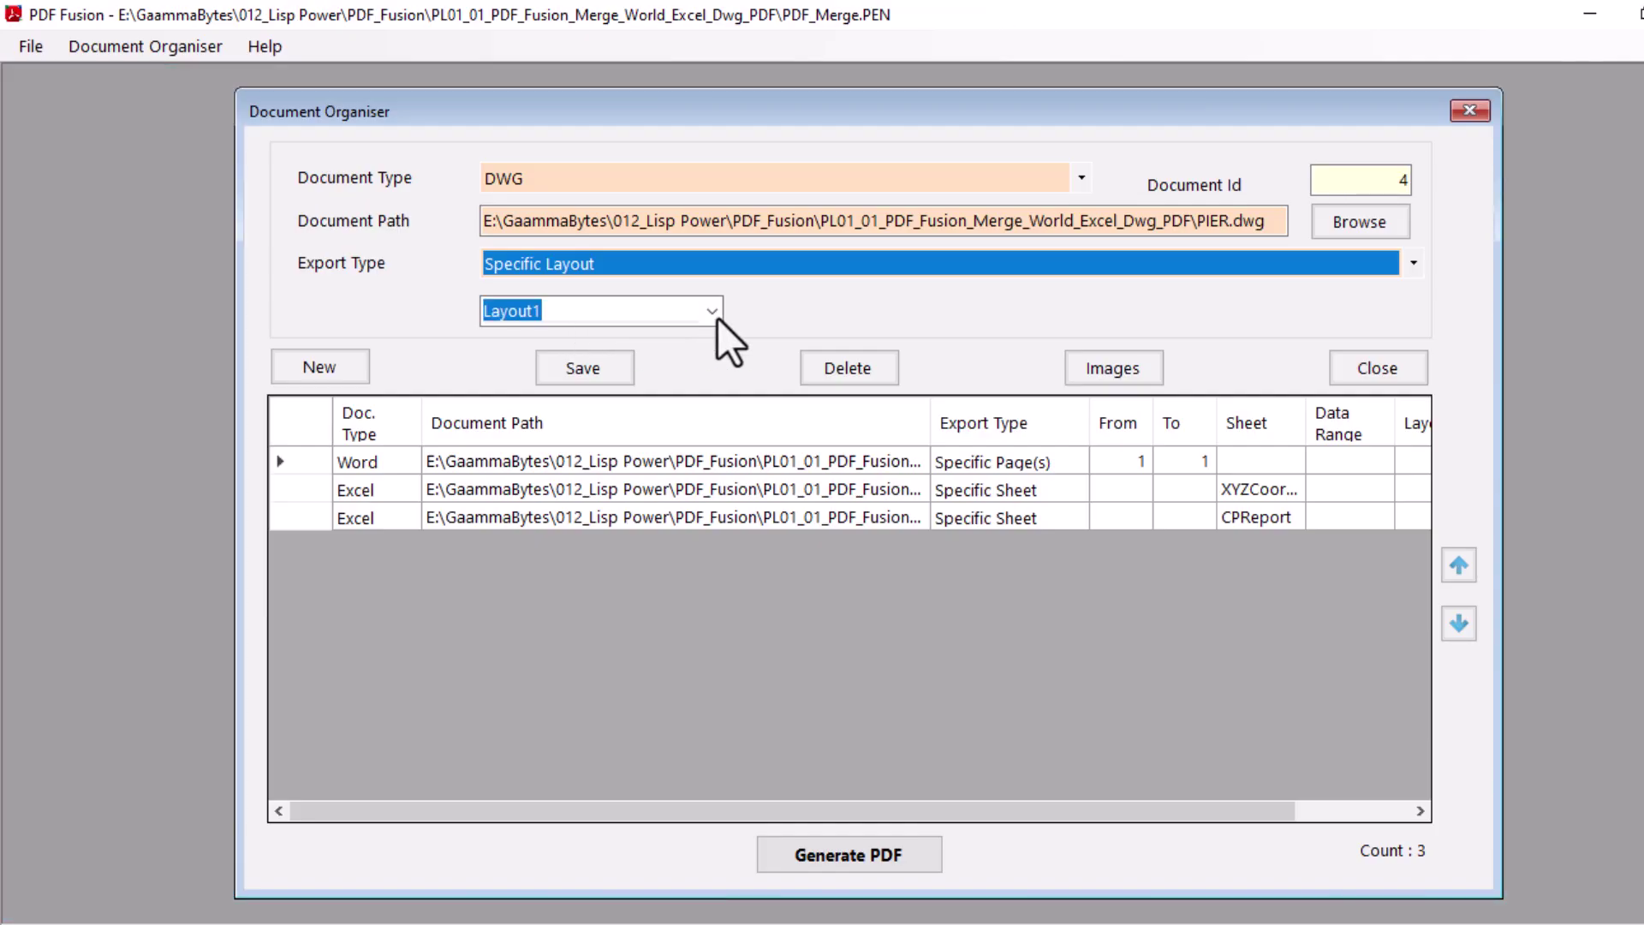
left_click(716, 312)
left_click(704, 338)
left_click(565, 377)
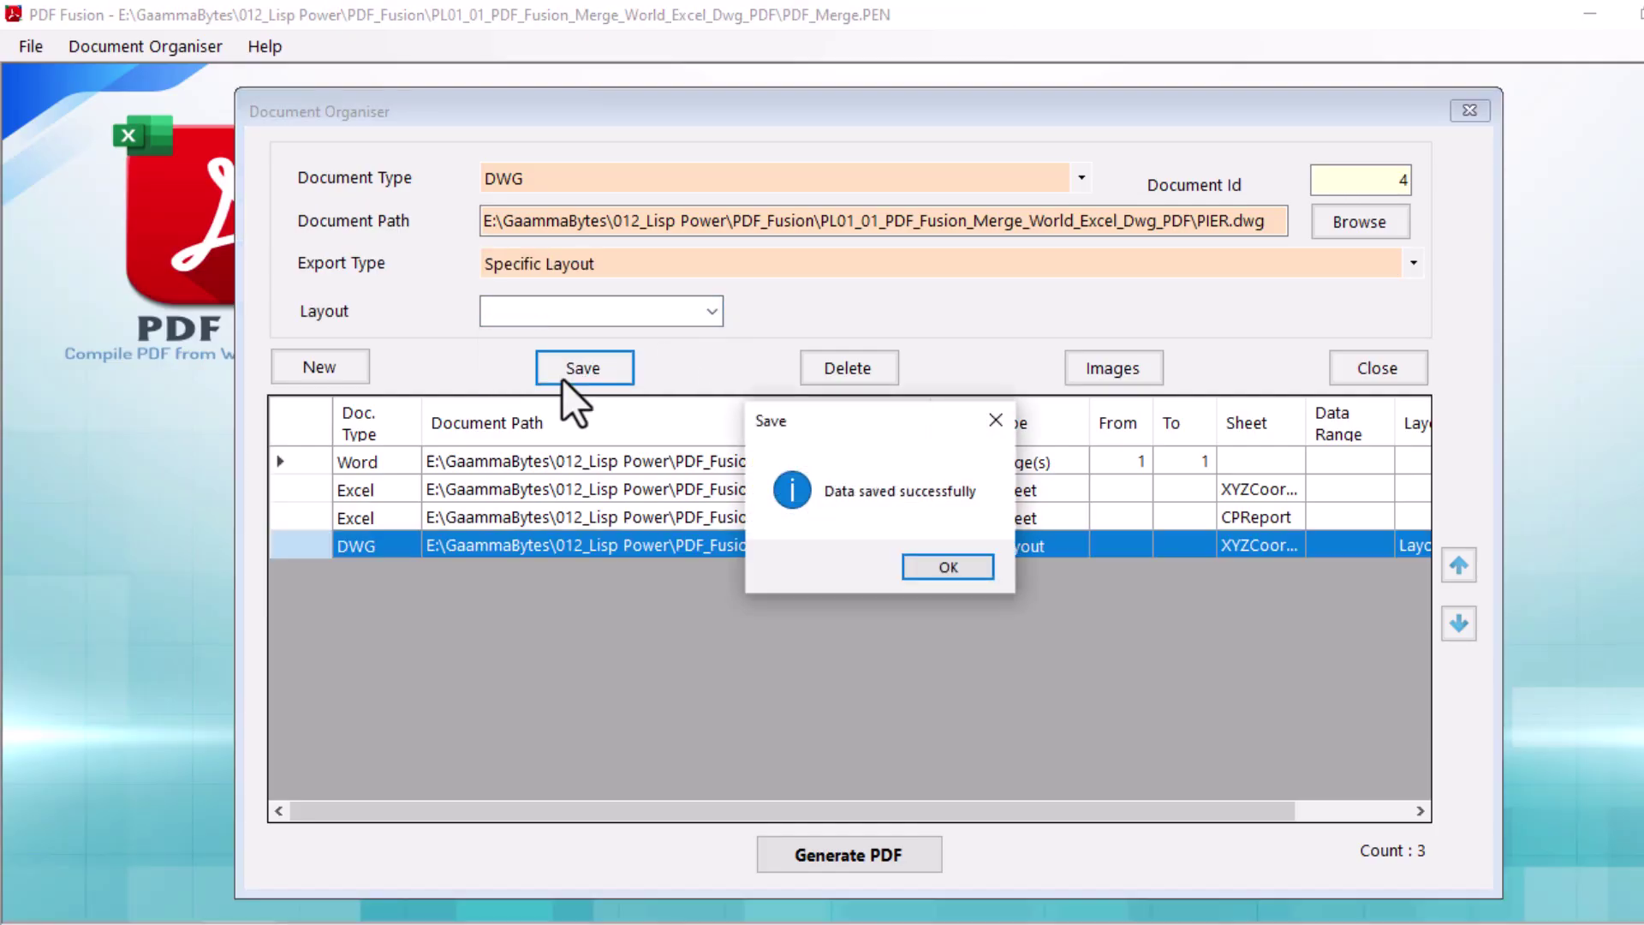
left_click(946, 565)
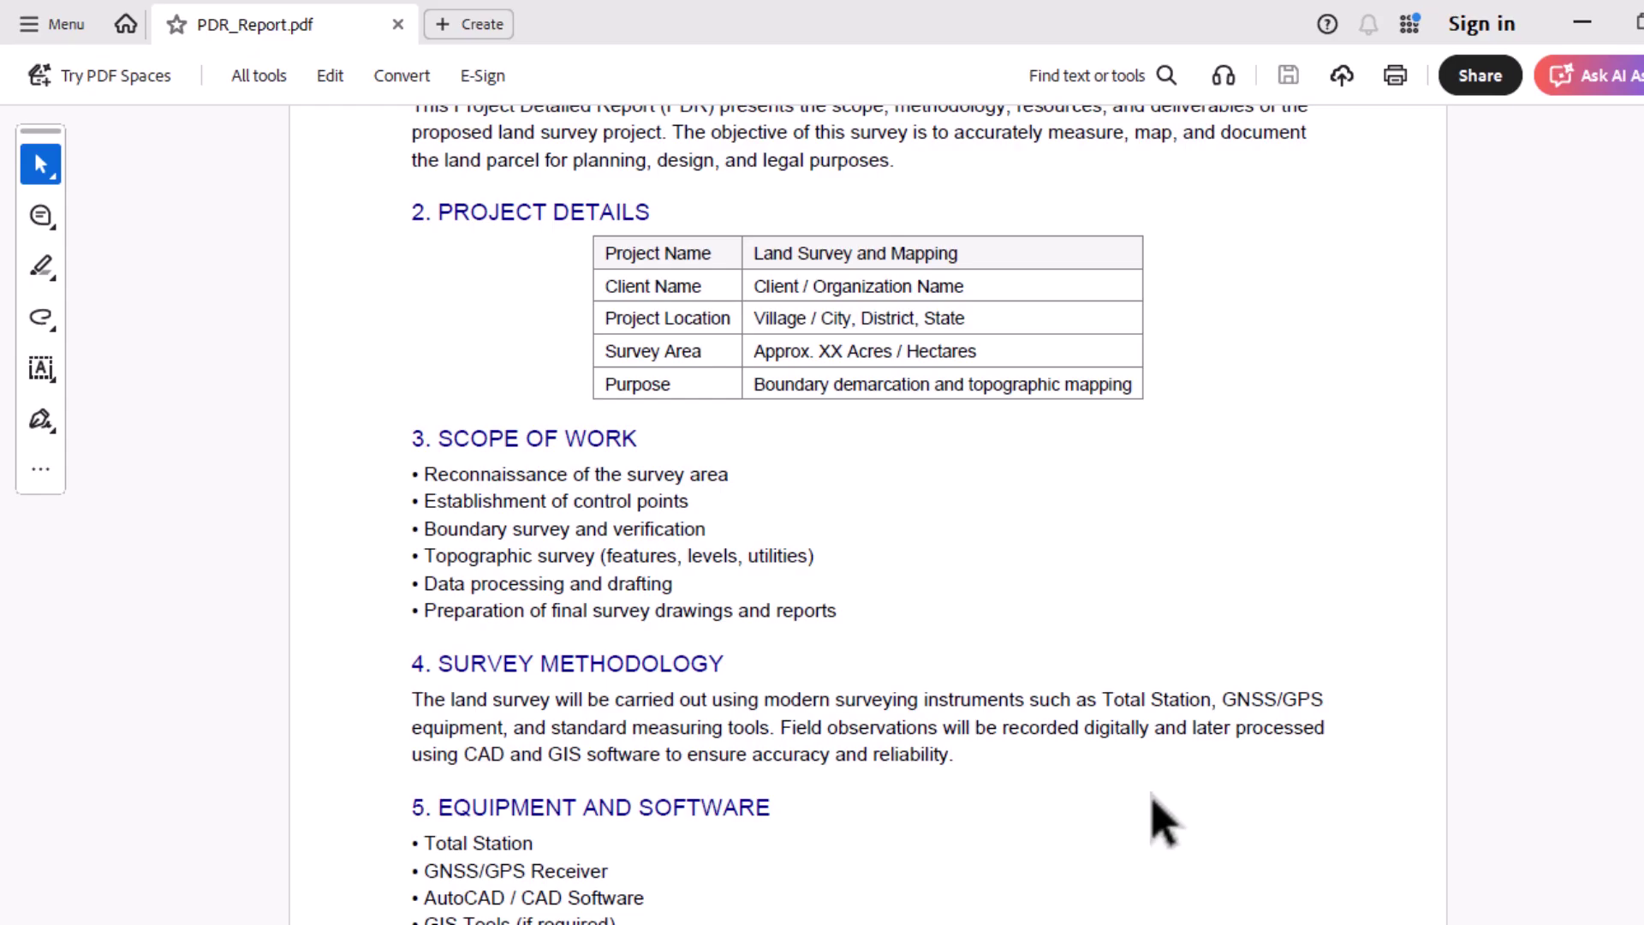
Look through PDR_Report.pdf, and add a new PDF entry with that file as its document path.
scroll(1148, 814, "down", 10)
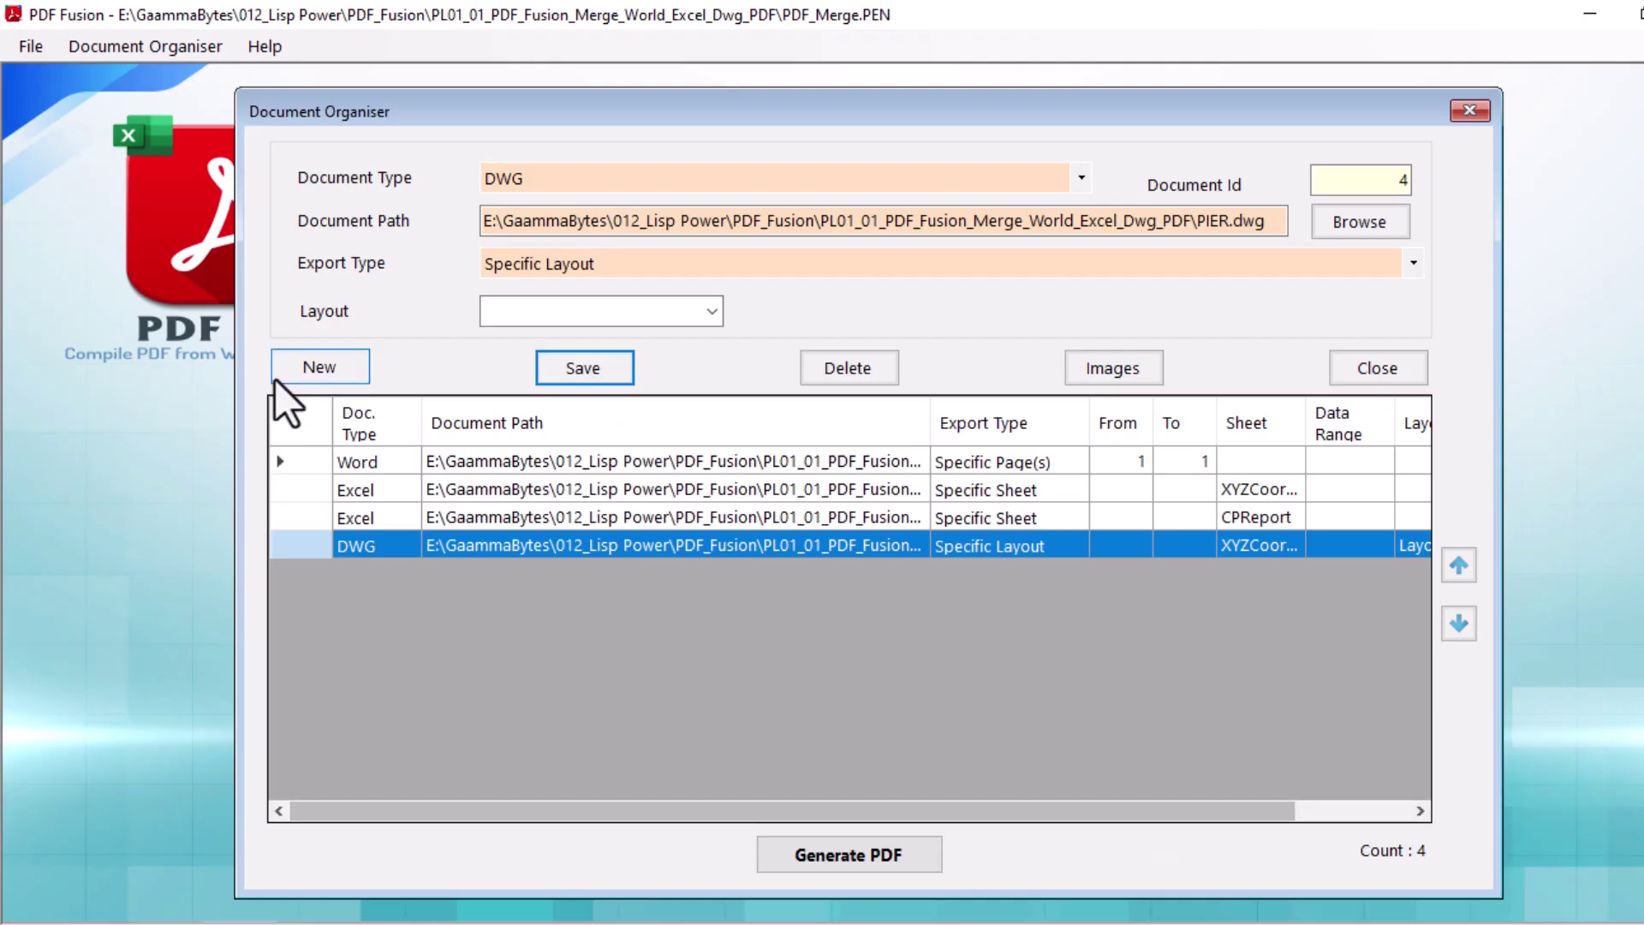
left_click(291, 370)
left_click(562, 265)
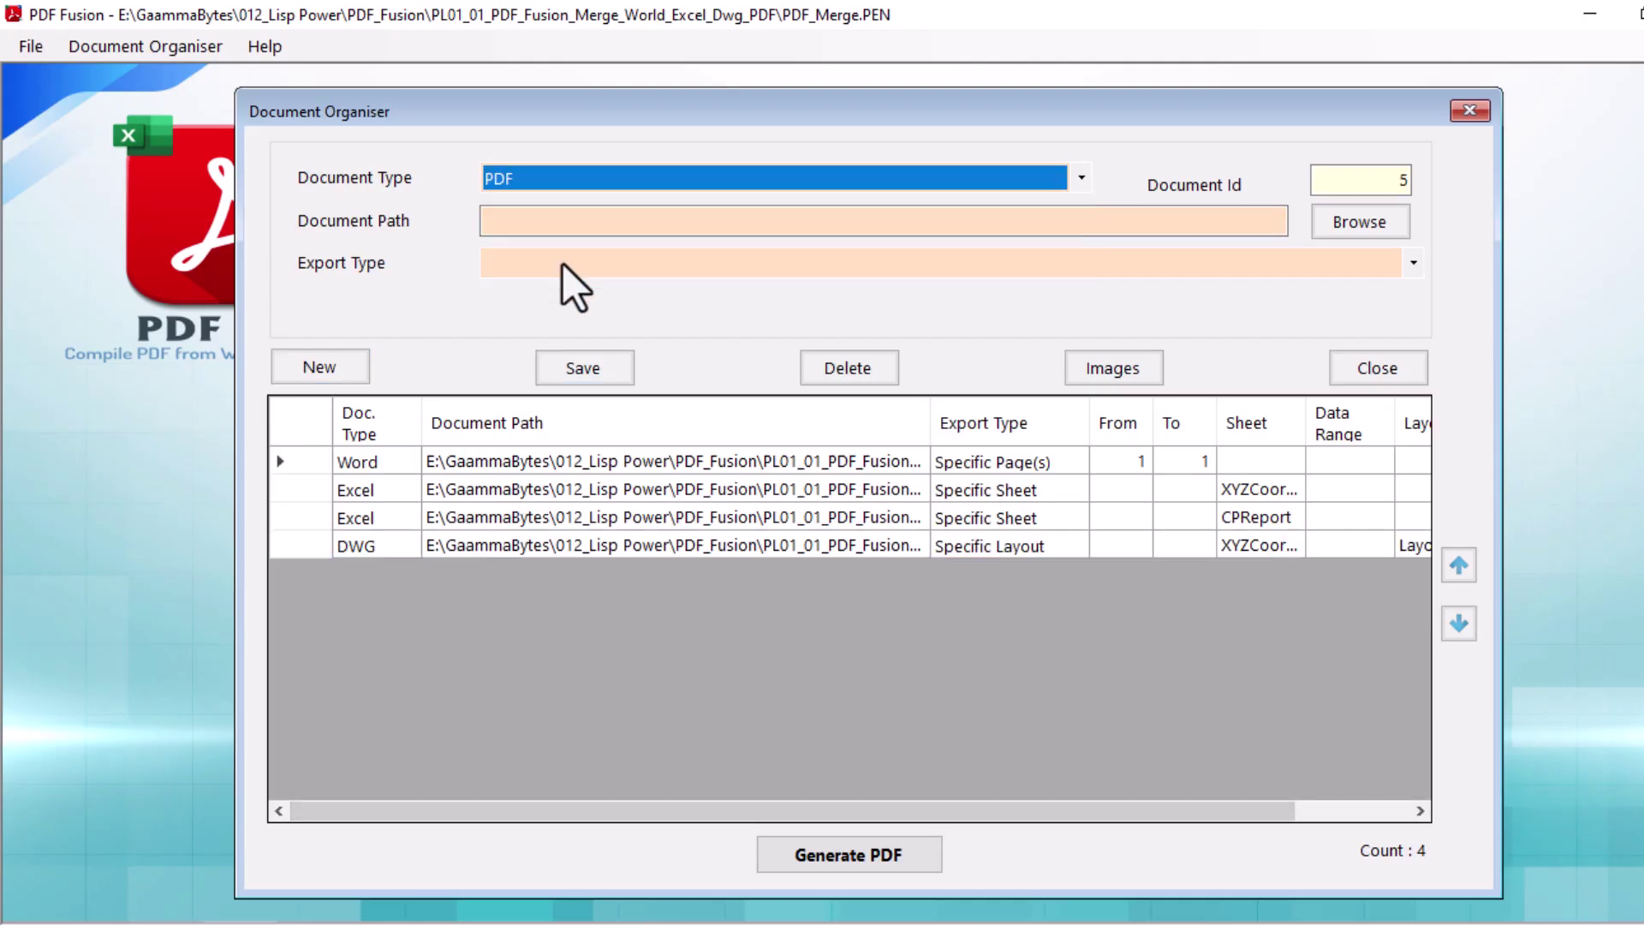
left_click(1357, 227)
left_click(343, 206)
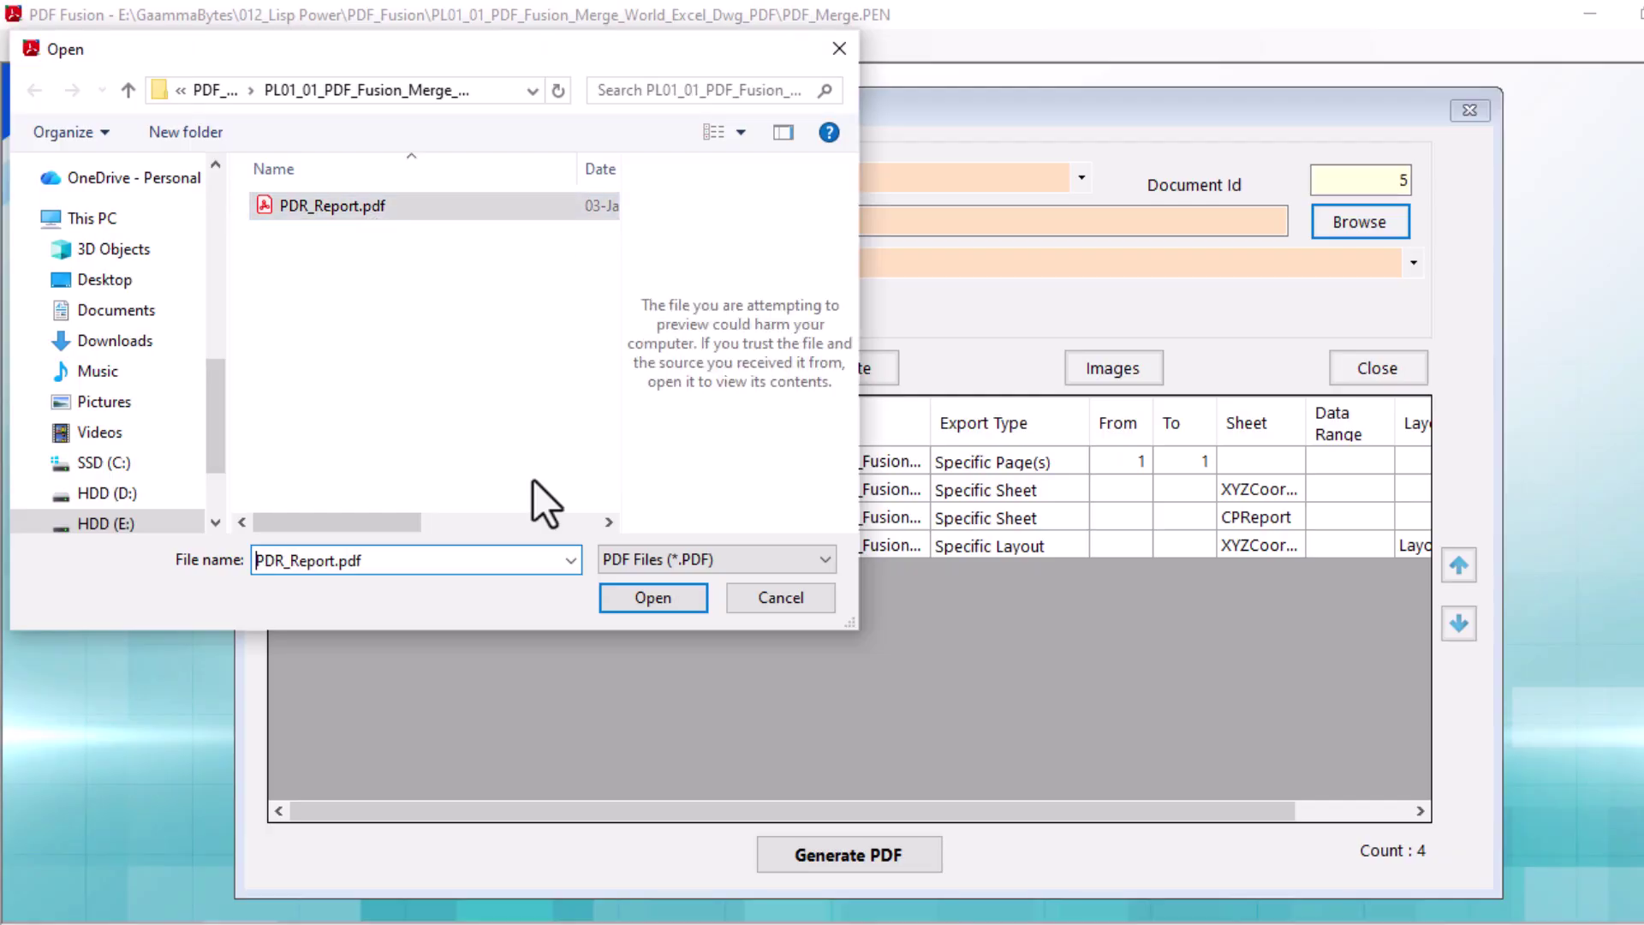
left_click(646, 596)
Set the PDF entry to export Specific Page(s) from page 2 to page 2 and save it.
left_click(576, 260)
left_click(575, 310)
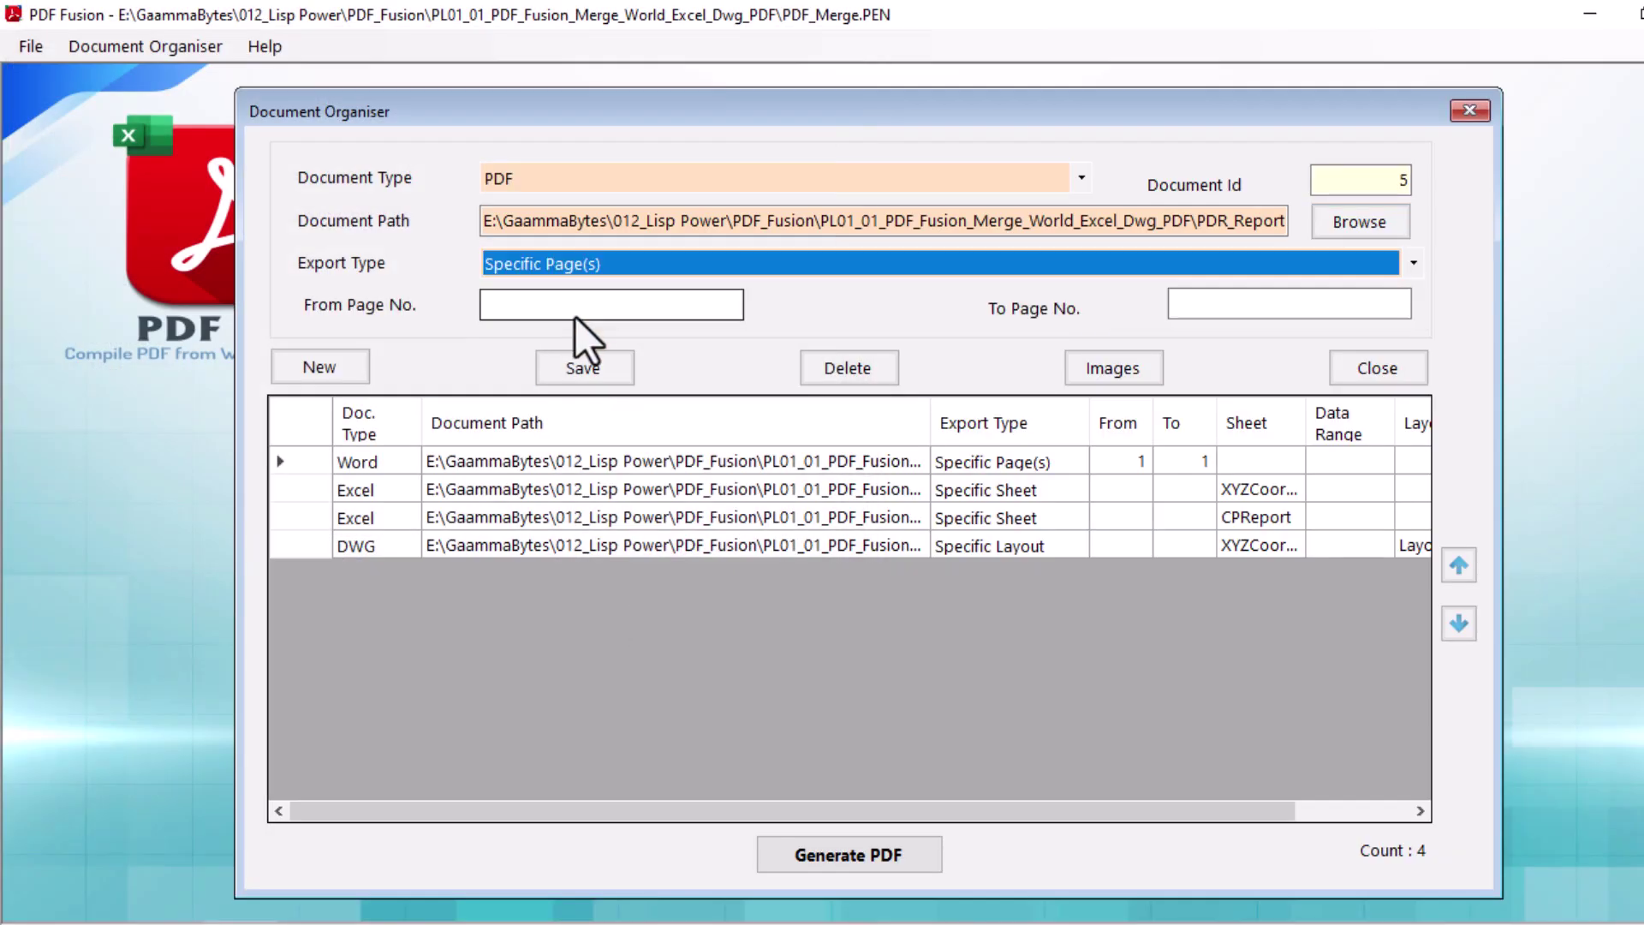
left_click(578, 310)
type("2")
left_click(1336, 304)
type("2")
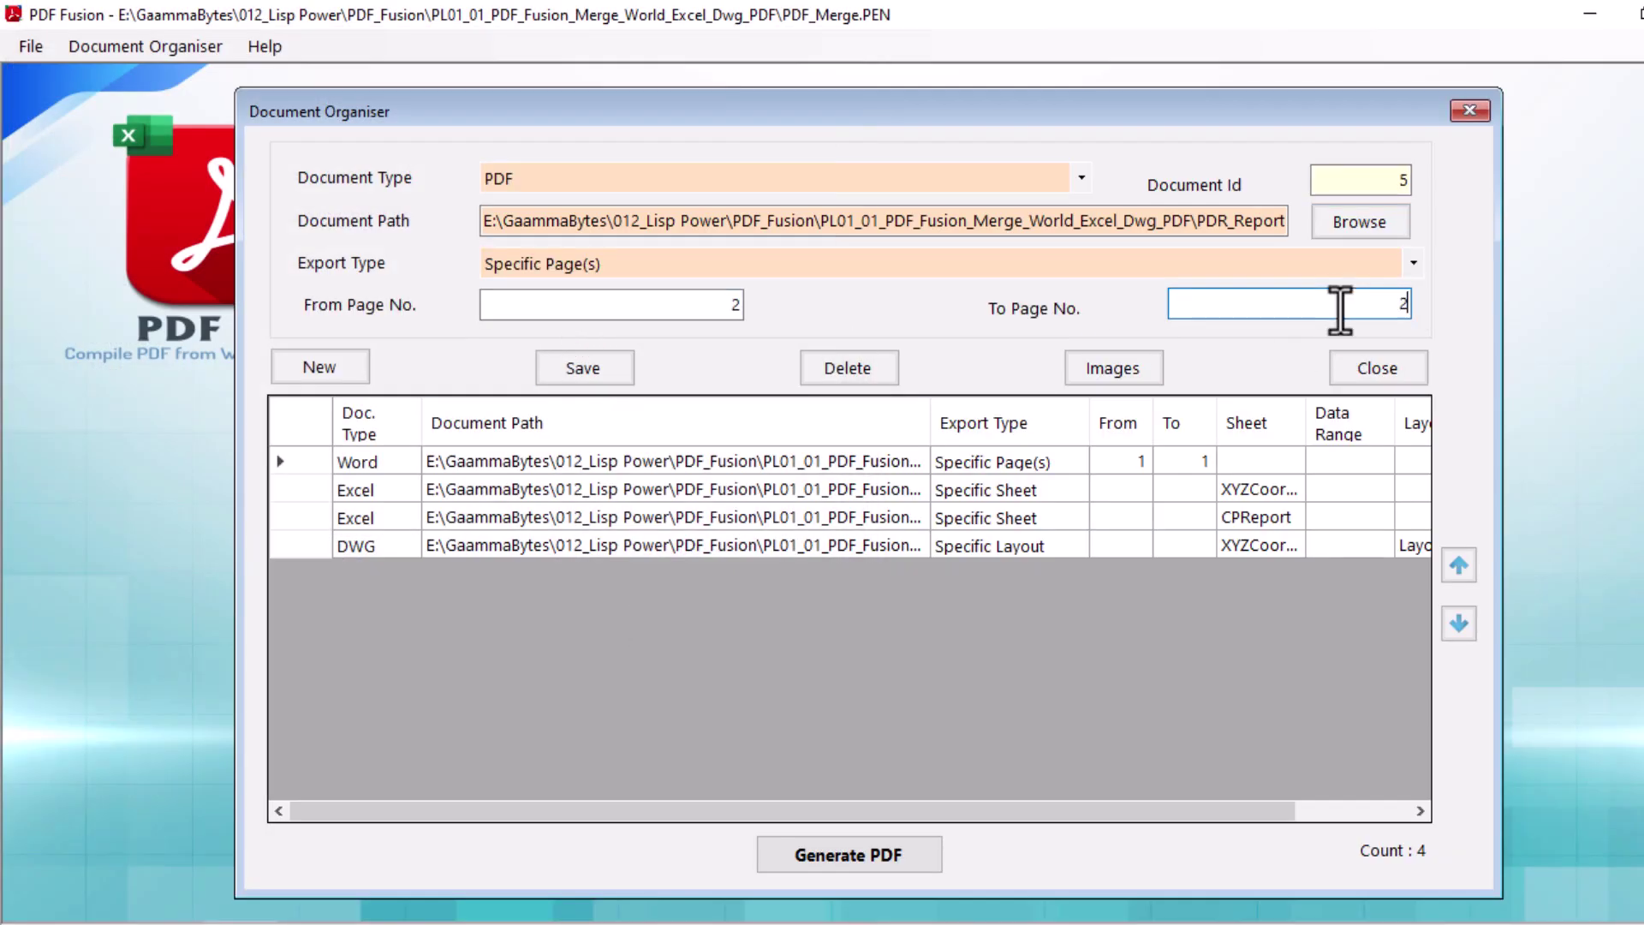
left_click(544, 372)
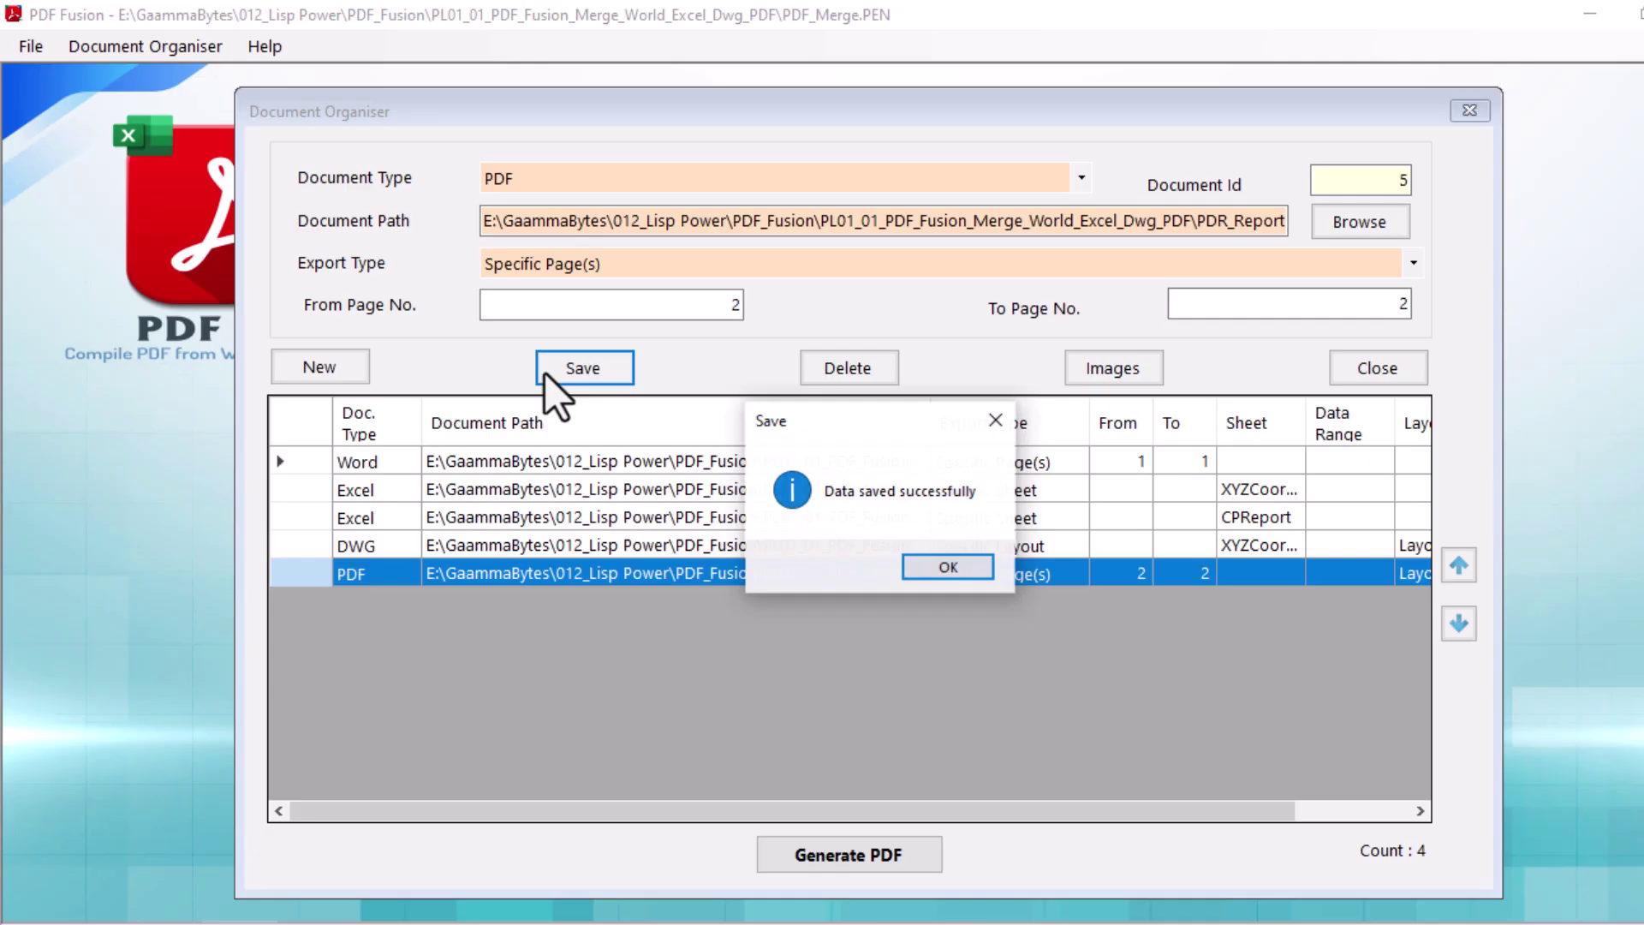
left_click(948, 571)
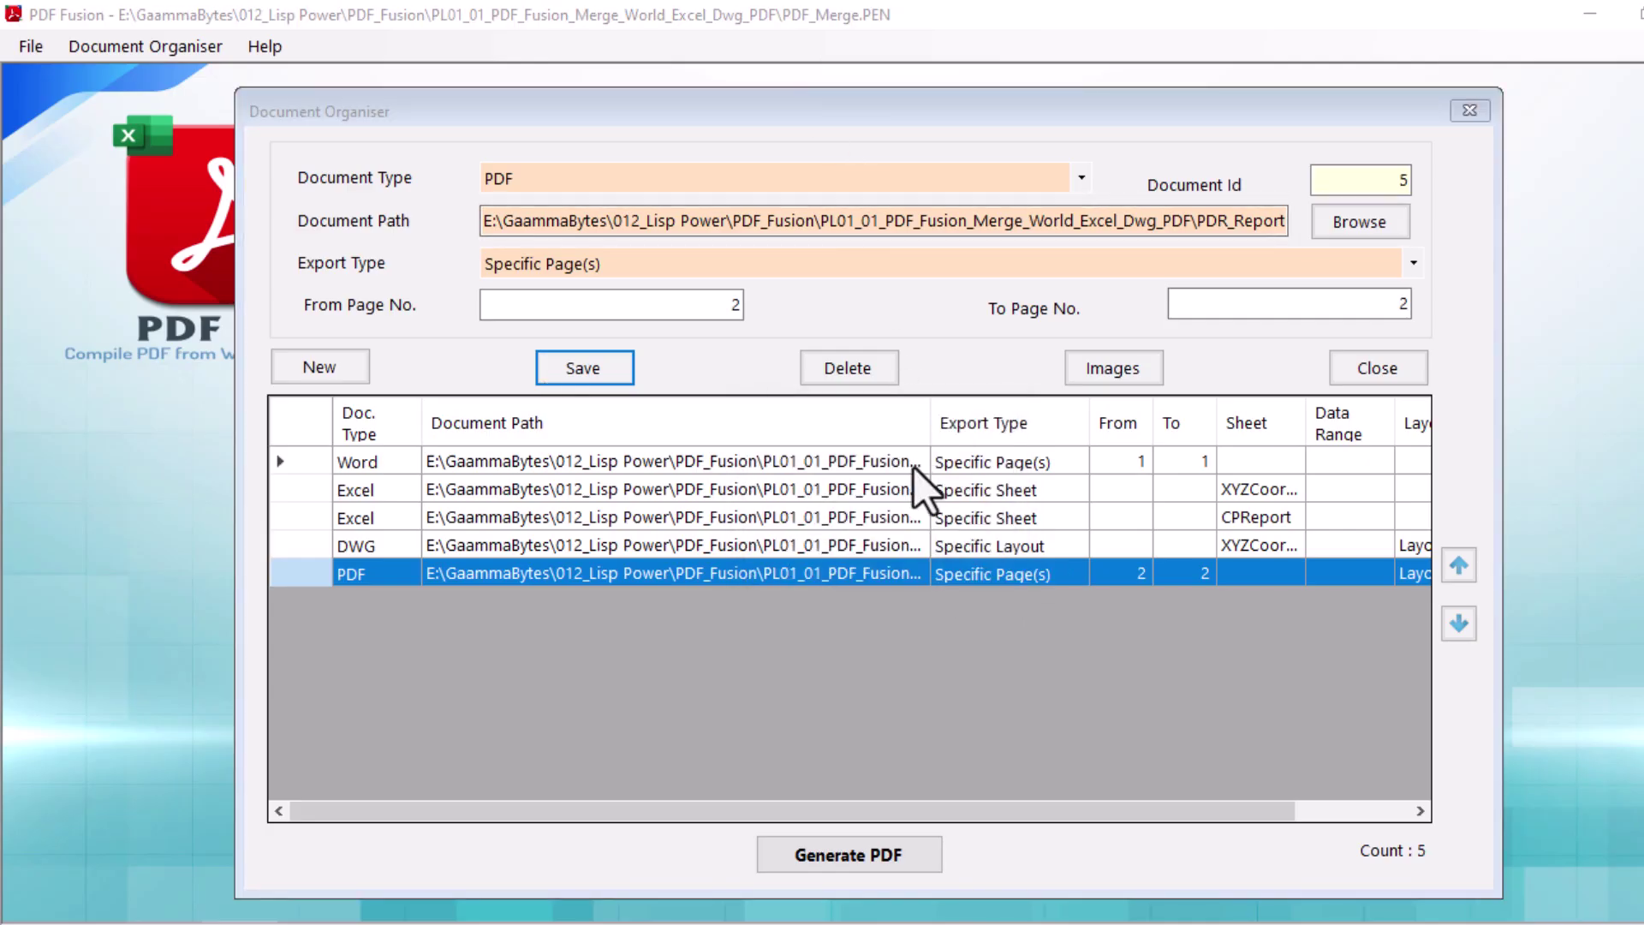
Go through the listed entries, move the PDF entry above the DWG entry, and move it back down.
left_click(913, 490)
left_click(912, 517)
left_click(904, 548)
left_click(895, 575)
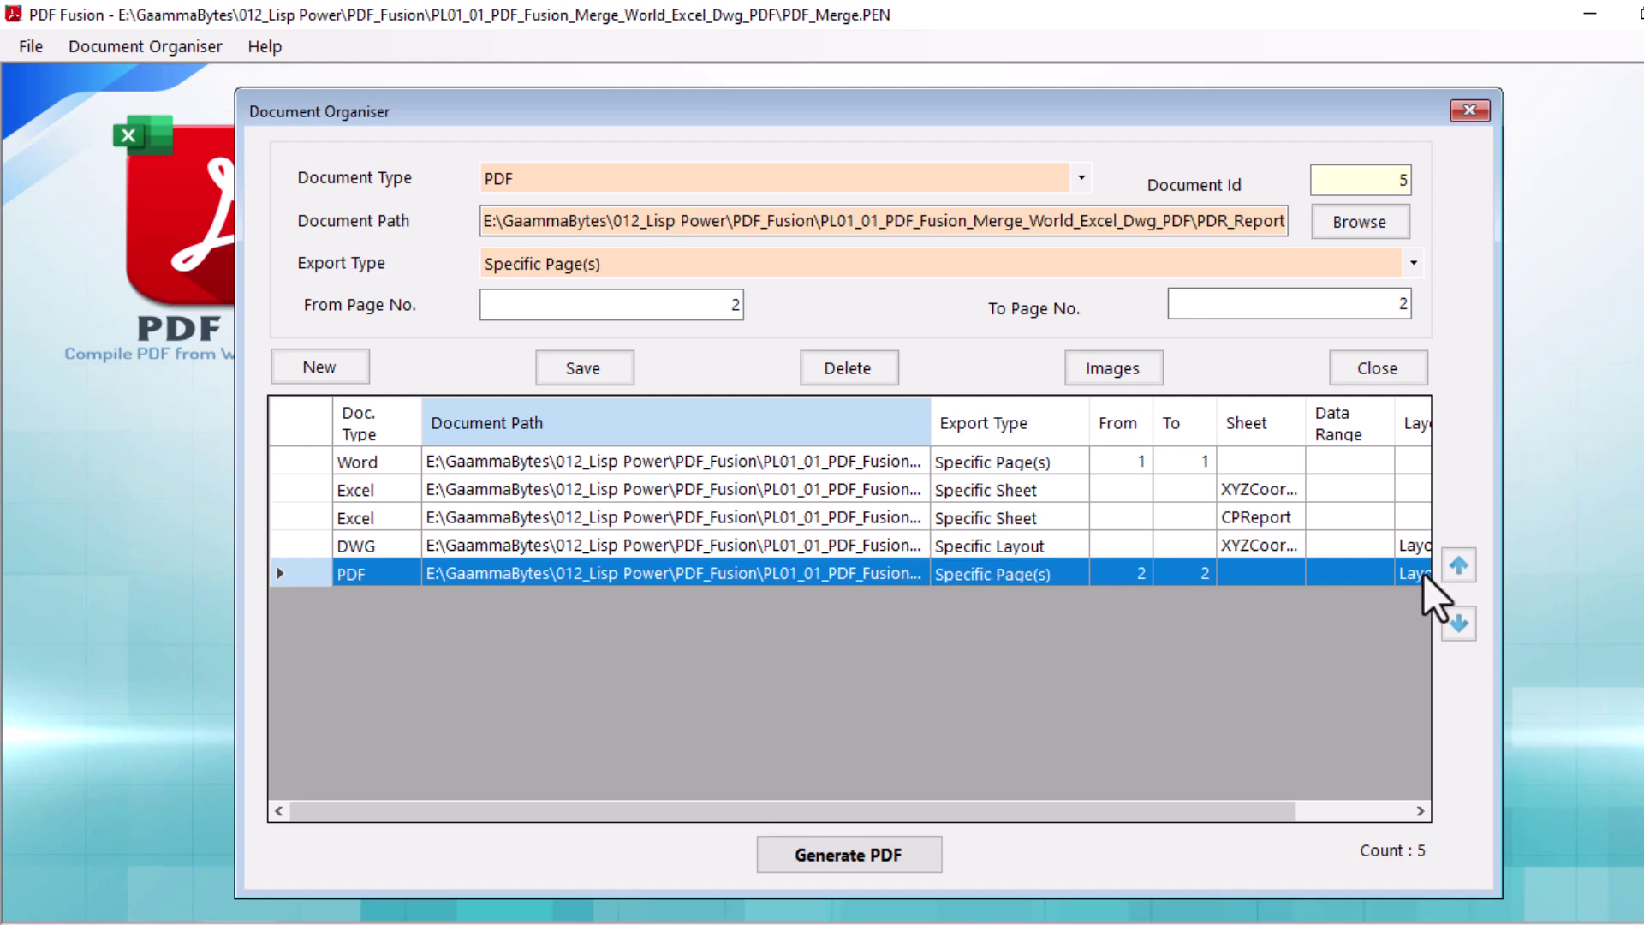
left_click(1455, 565)
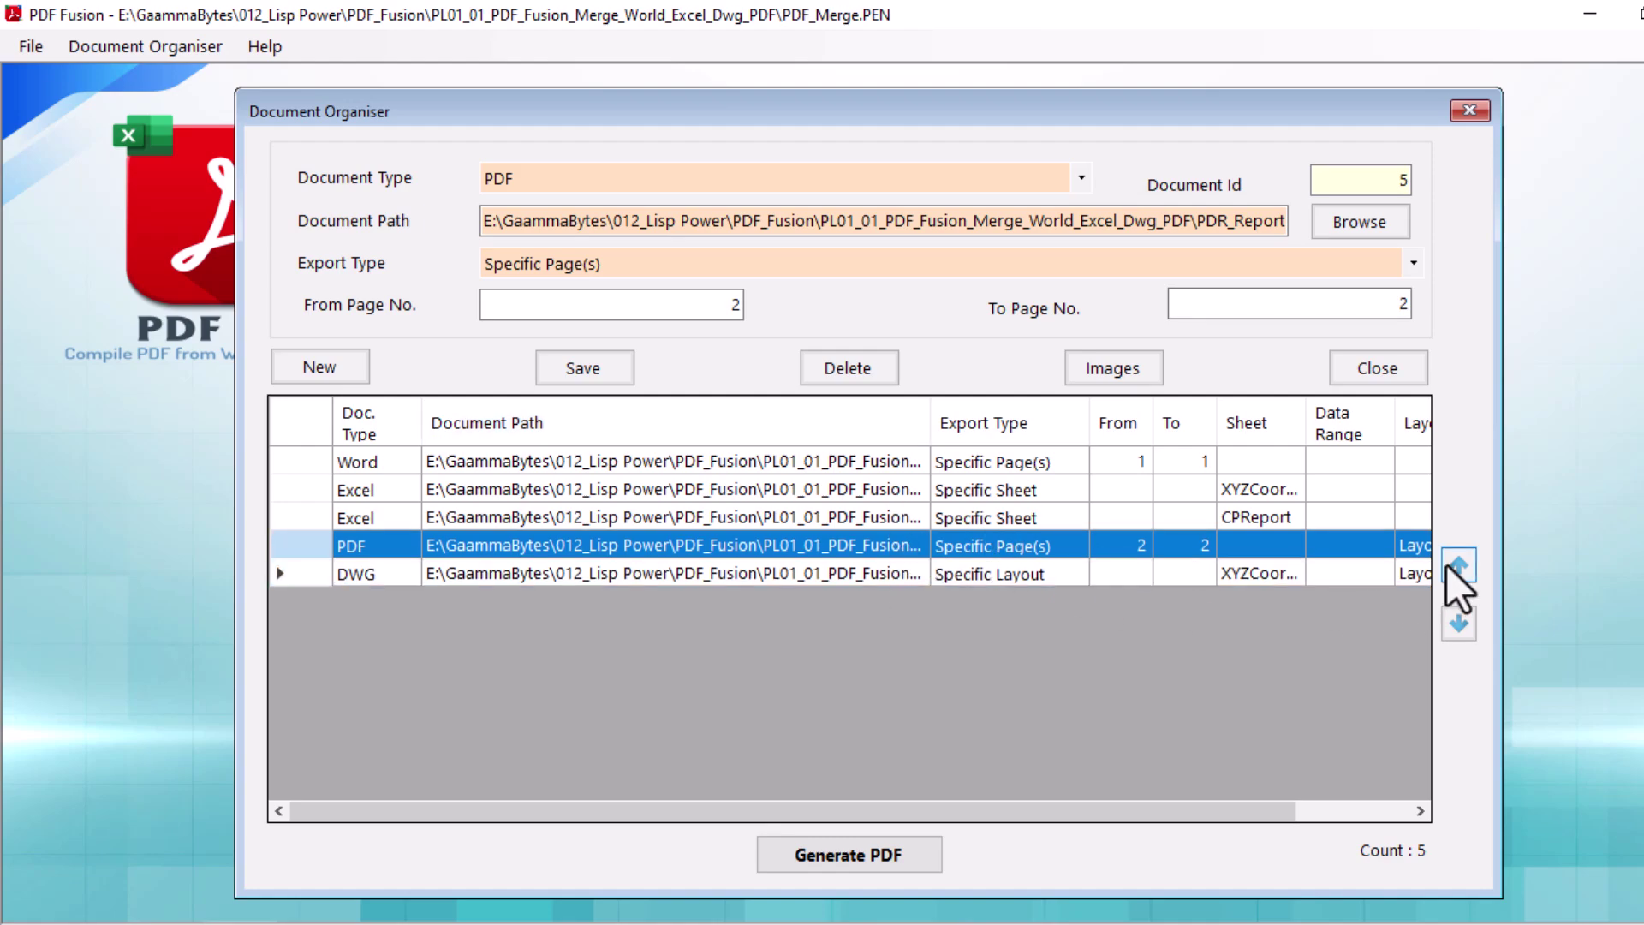
left_click(1455, 620)
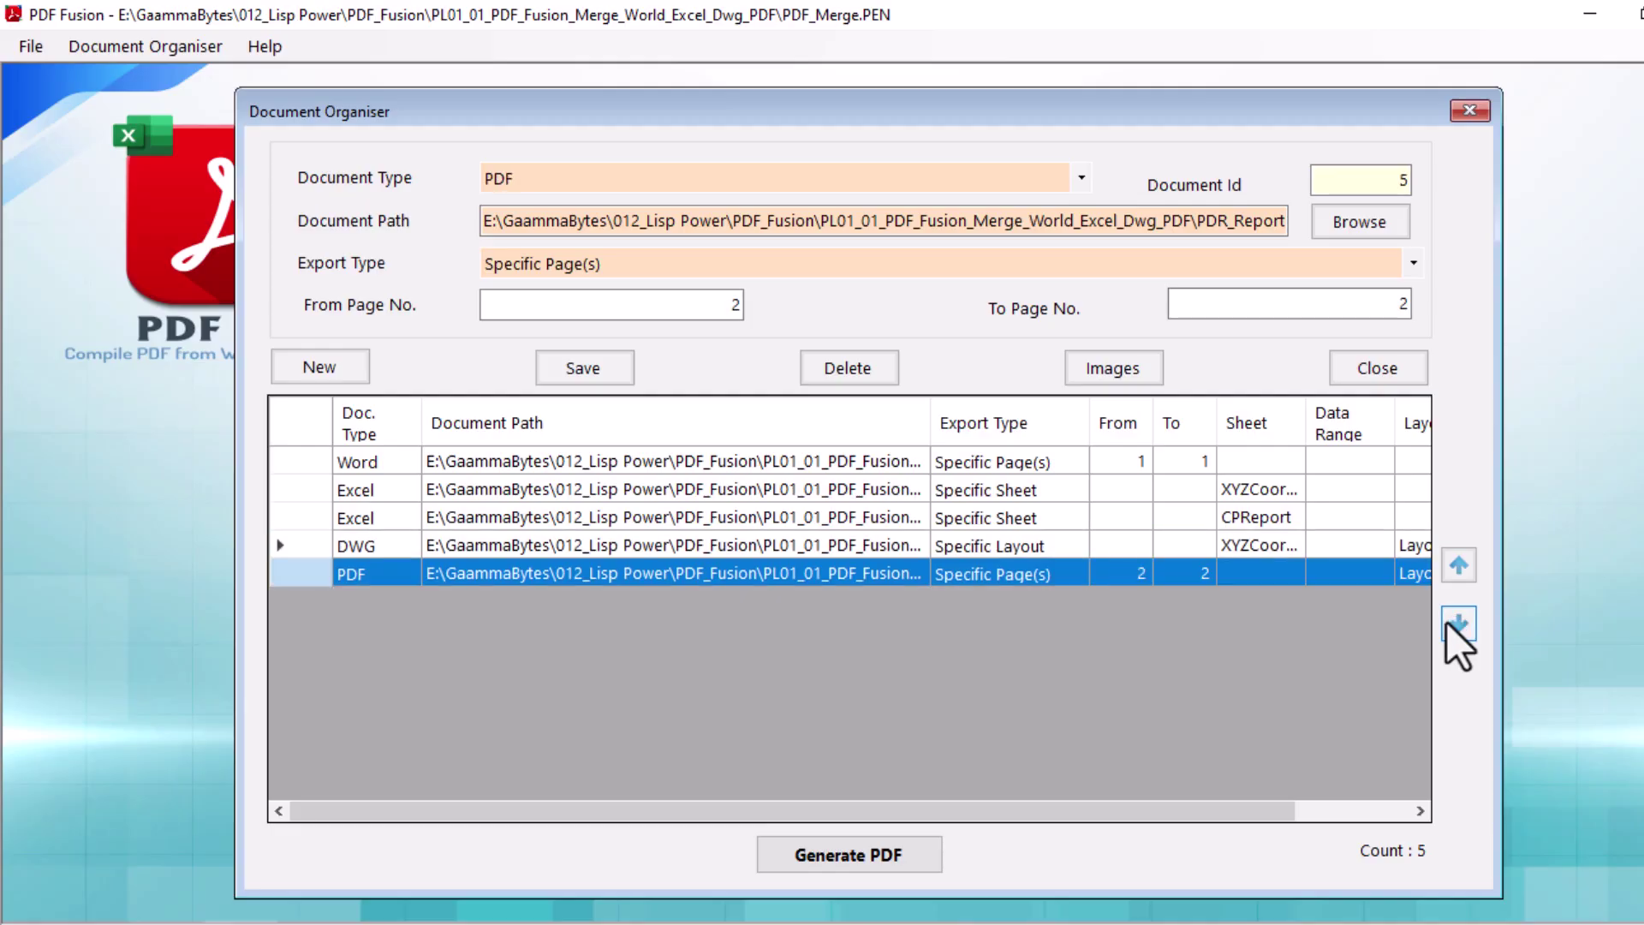
Open the PDF generation settings and set the output folder to the PL01_01_PDF_Fusion_Merge_World_Excel_Dwg_PDF folder.
left_click(897, 851)
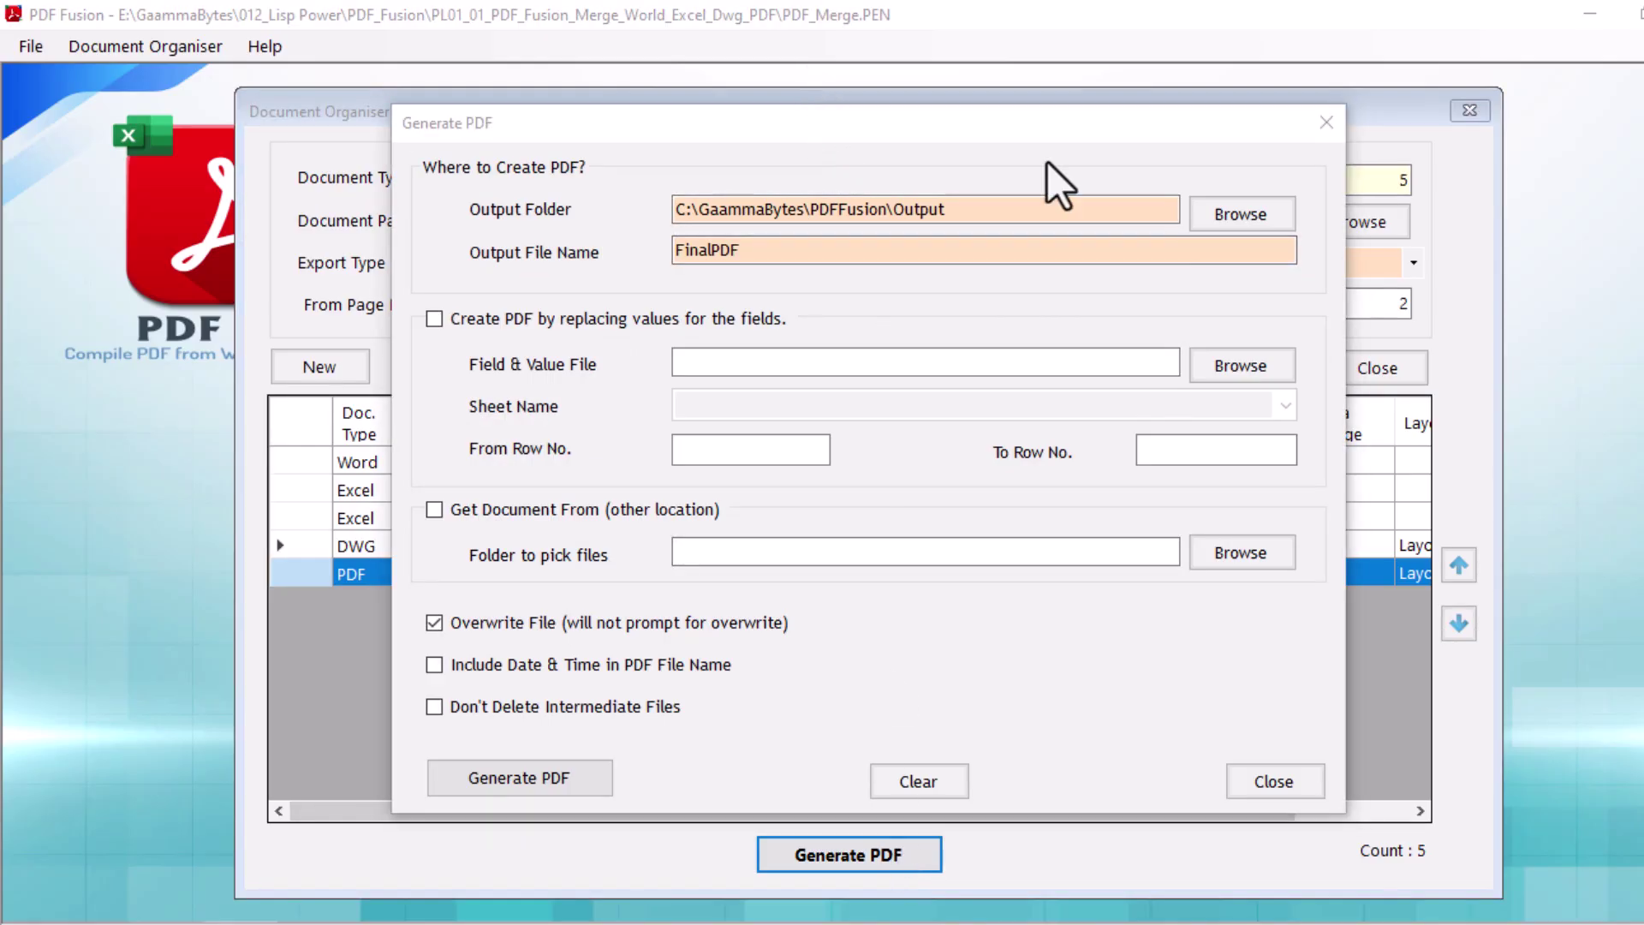
left_click(1245, 219)
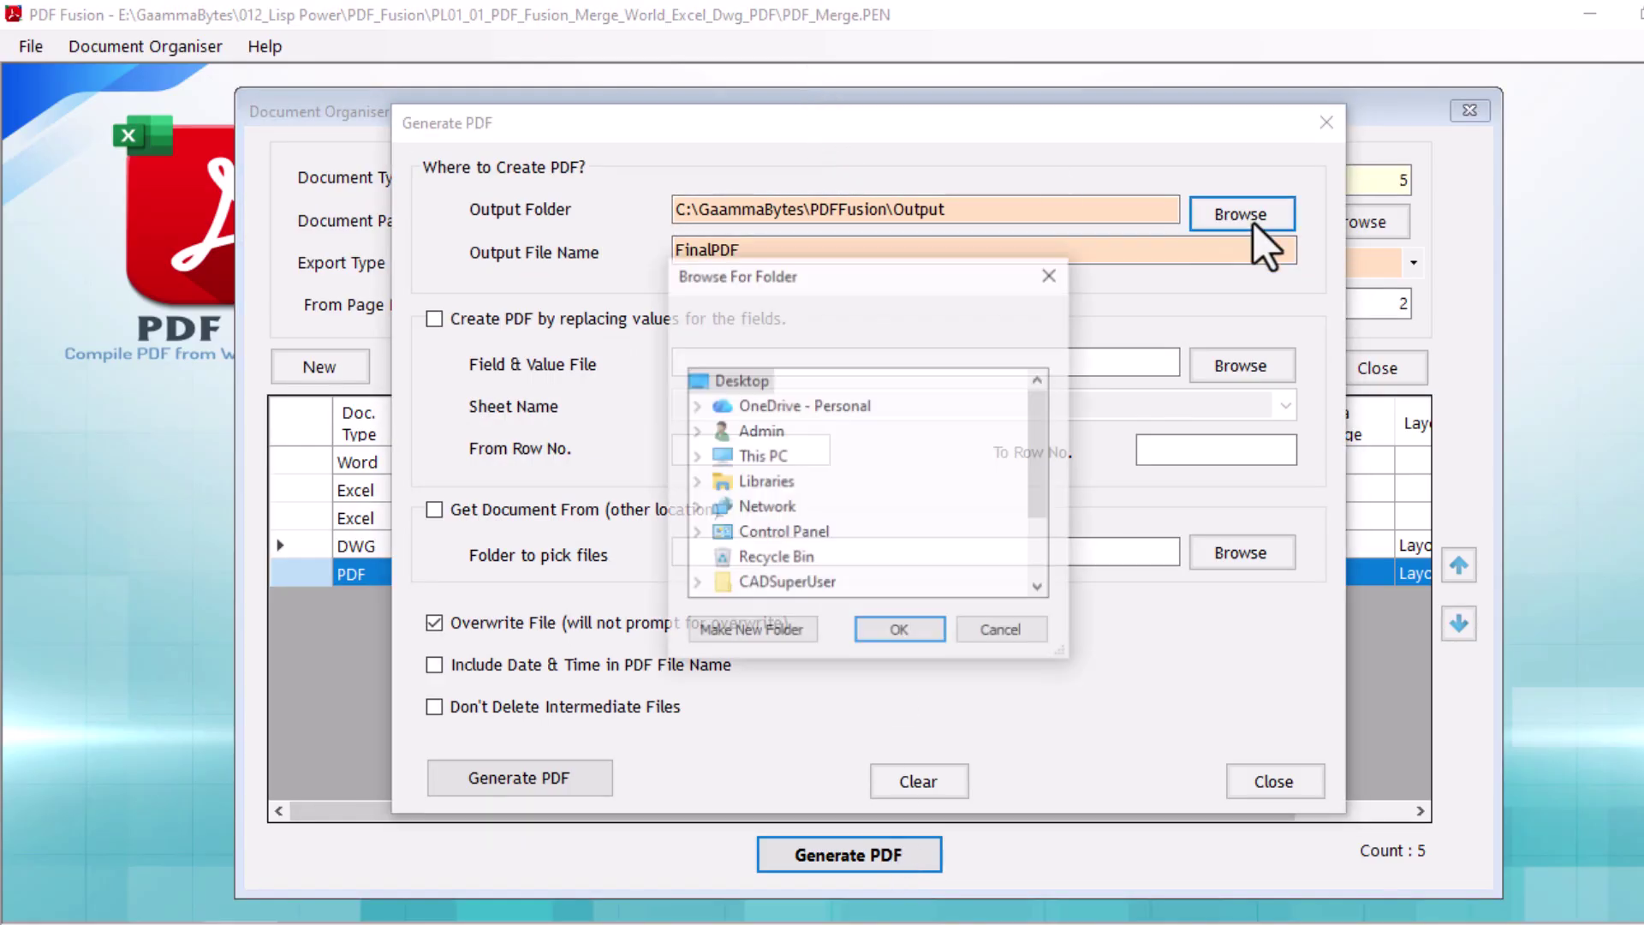
left_click(899, 633)
Keep FinalPDF as the output file name and generate the merged PDF.
left_click(822, 260)
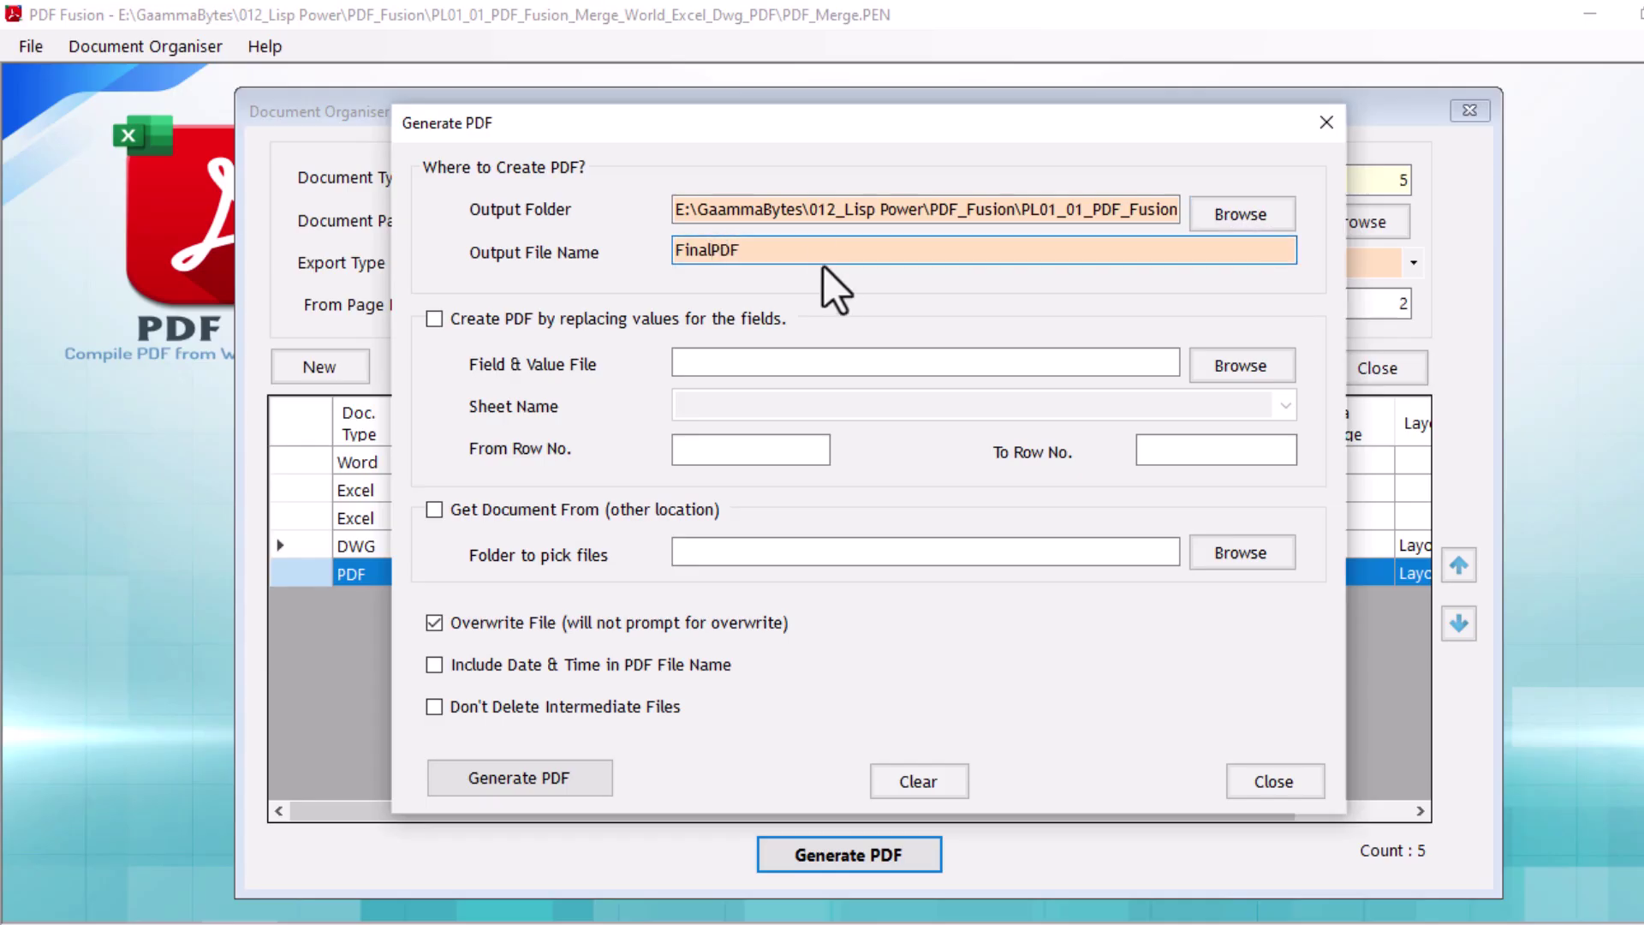
double_click(820, 260)
left_click(802, 260)
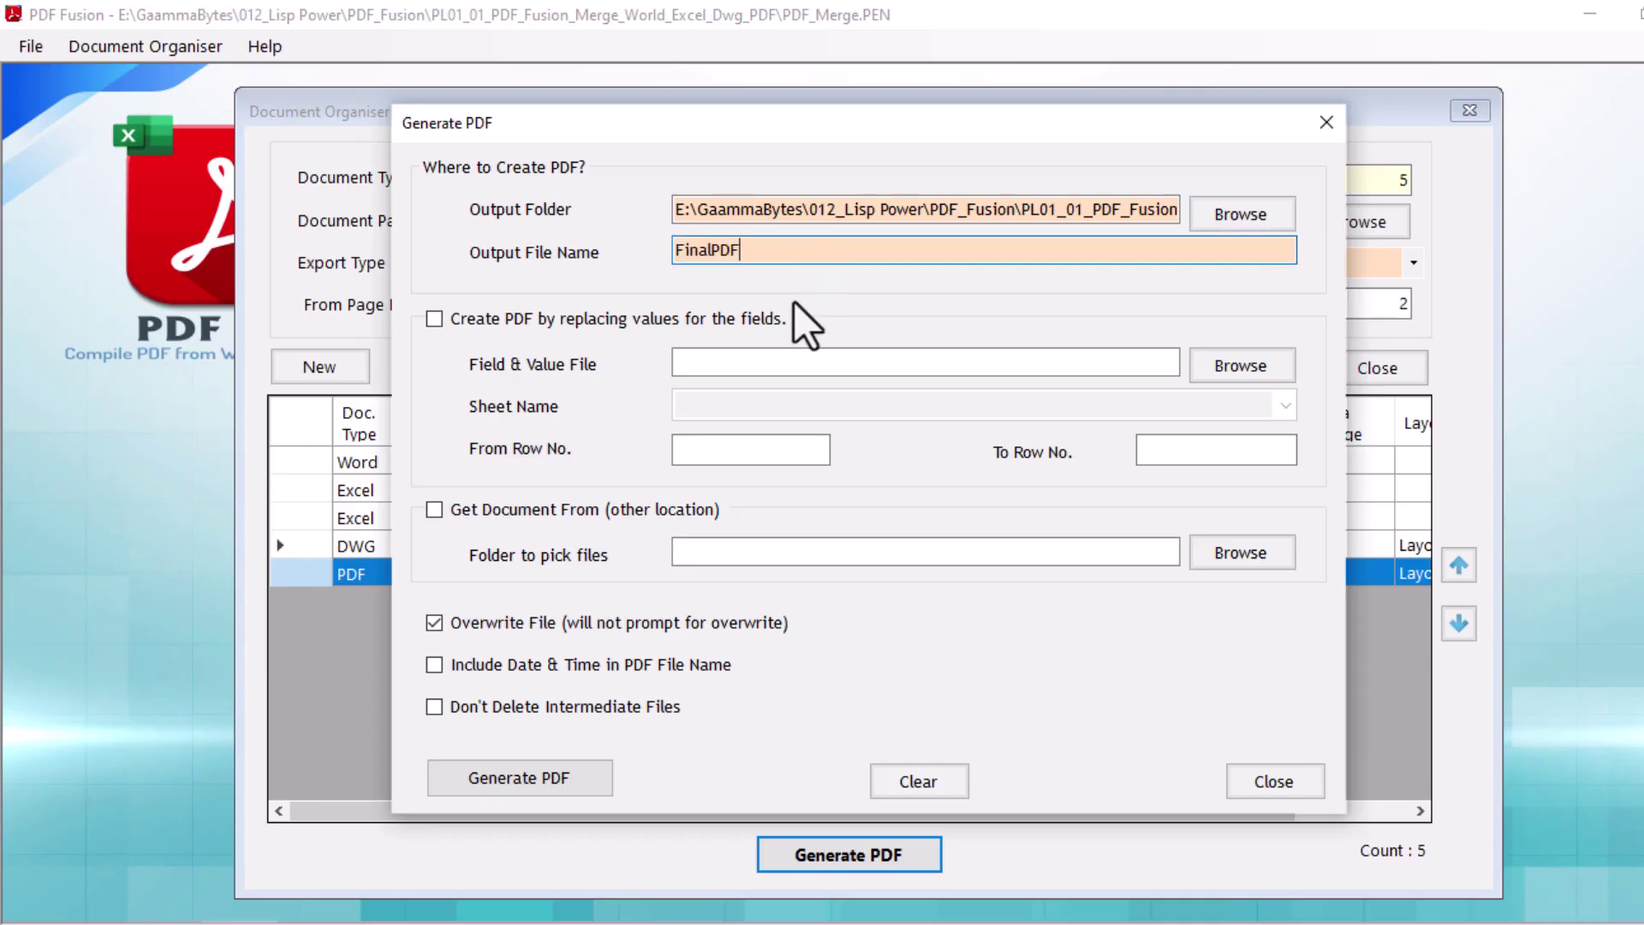
left_click(585, 779)
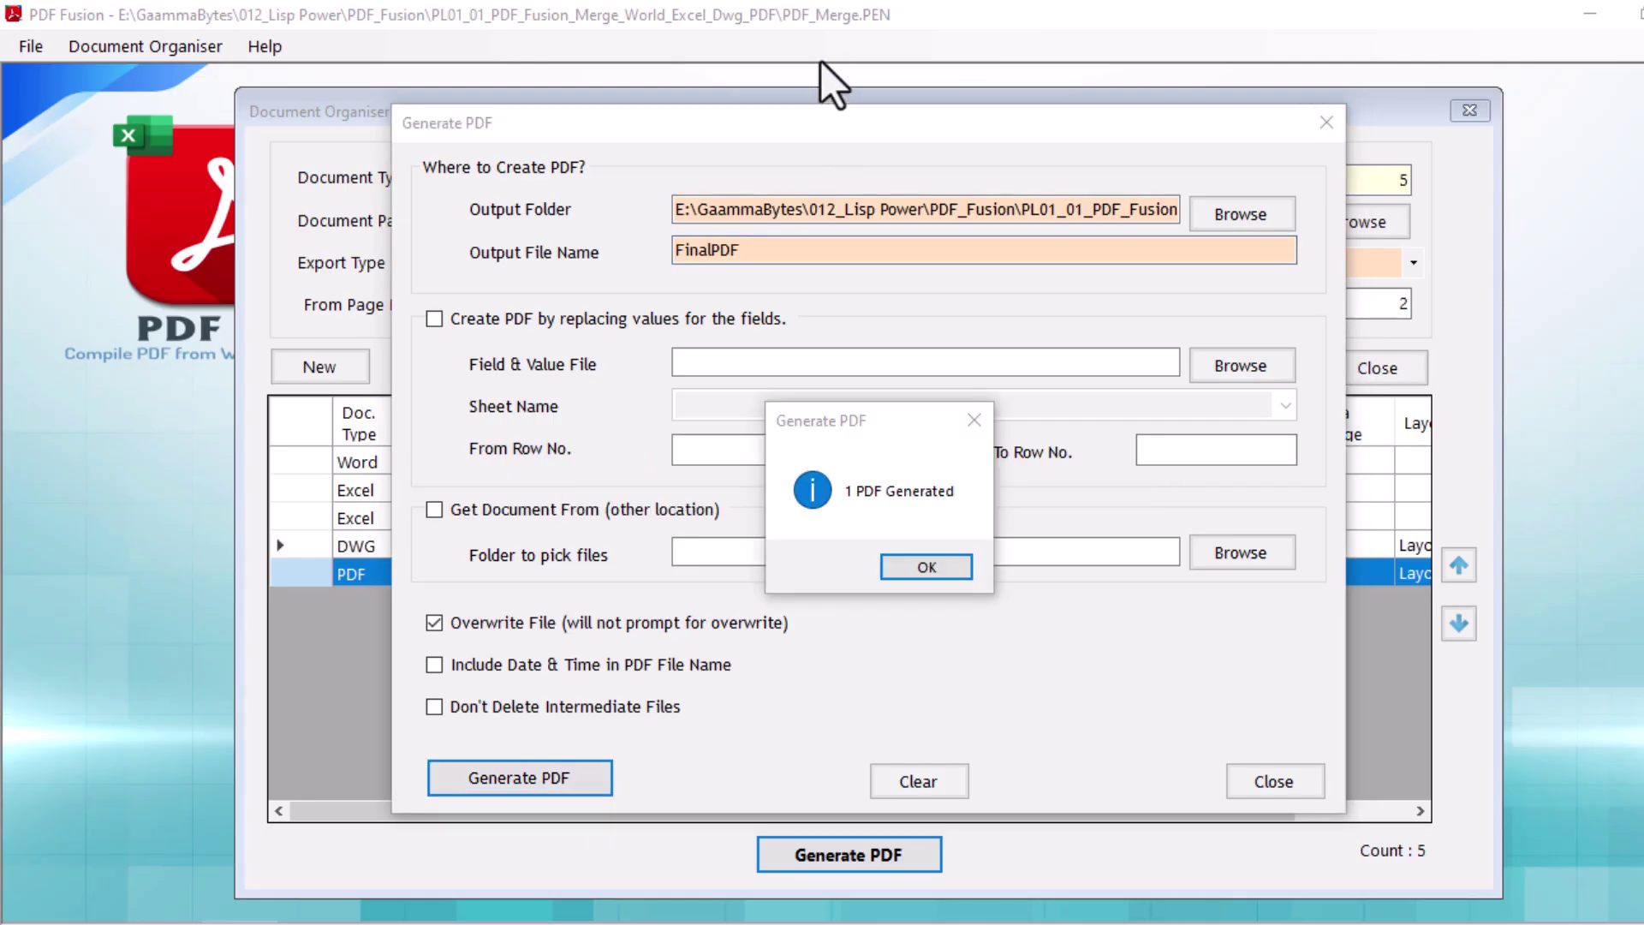
key("Return")
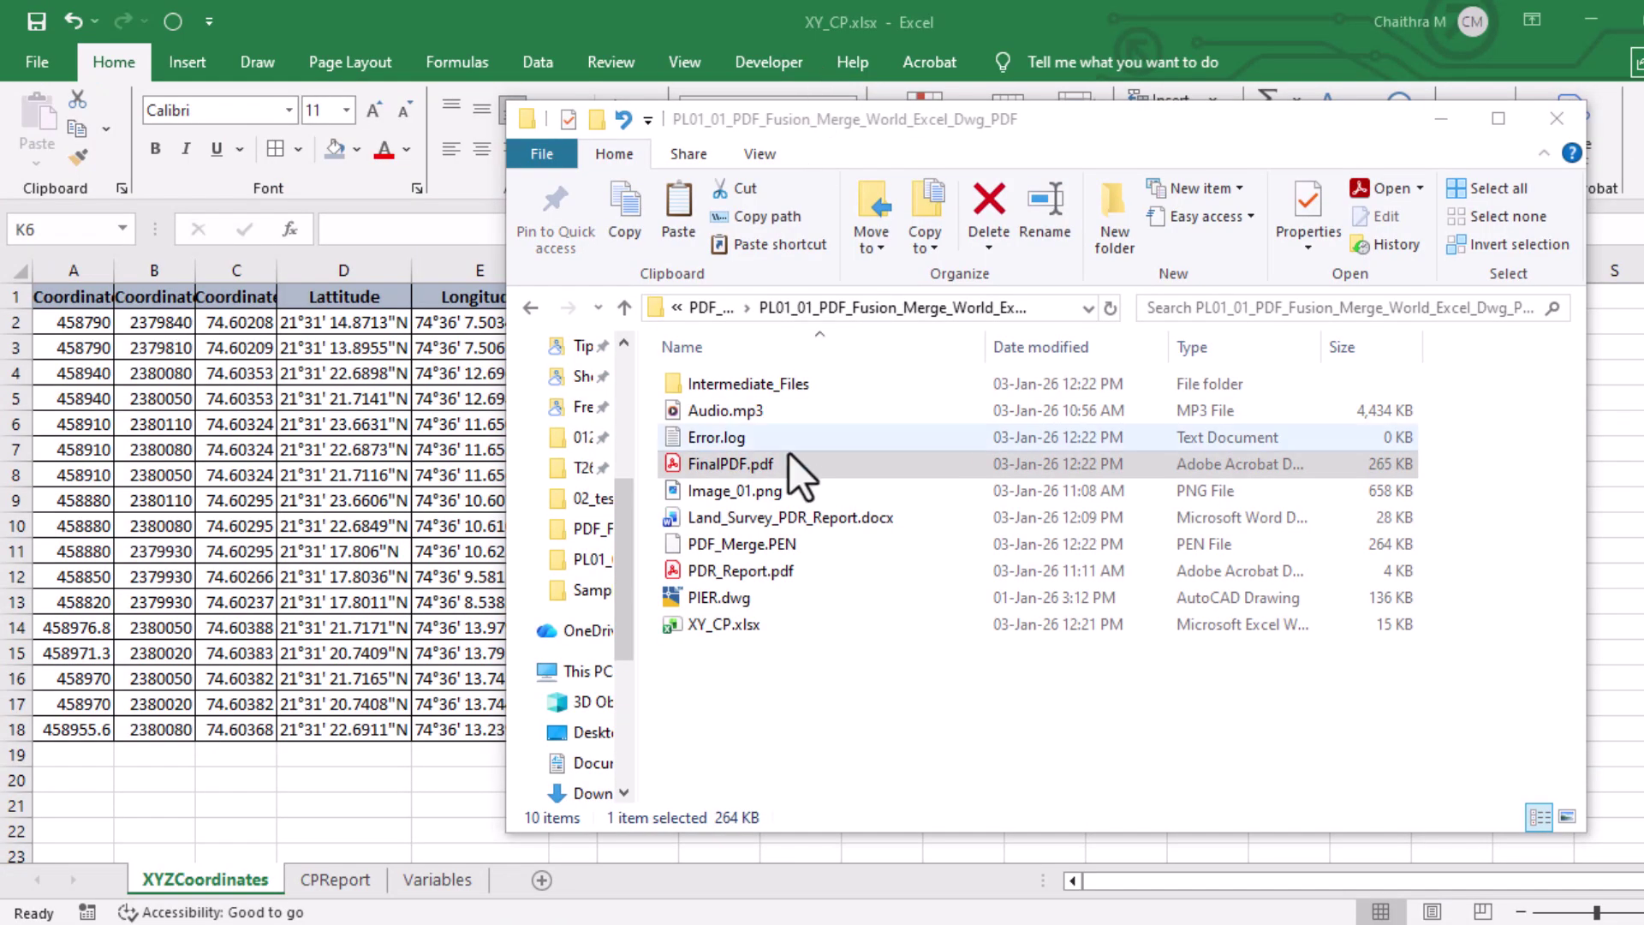
Open FinalPDF.pdf from the output folder and review the merged Word, Excel and DWG pages.
double_click(788, 461)
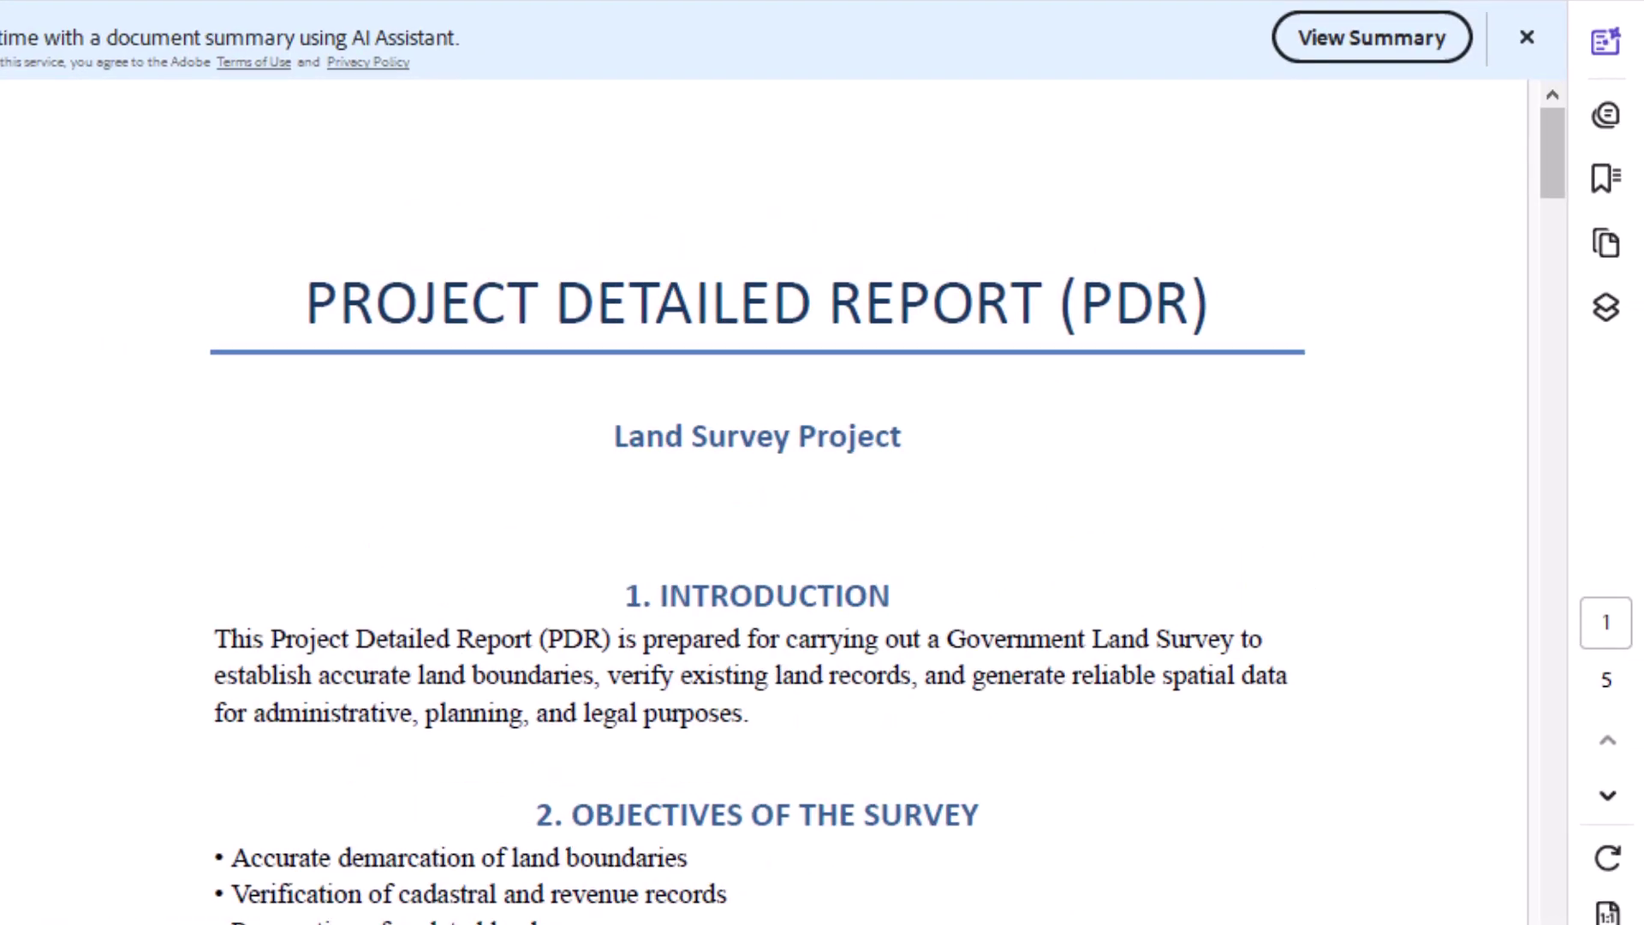
scroll(1387, 891, "down", 5)
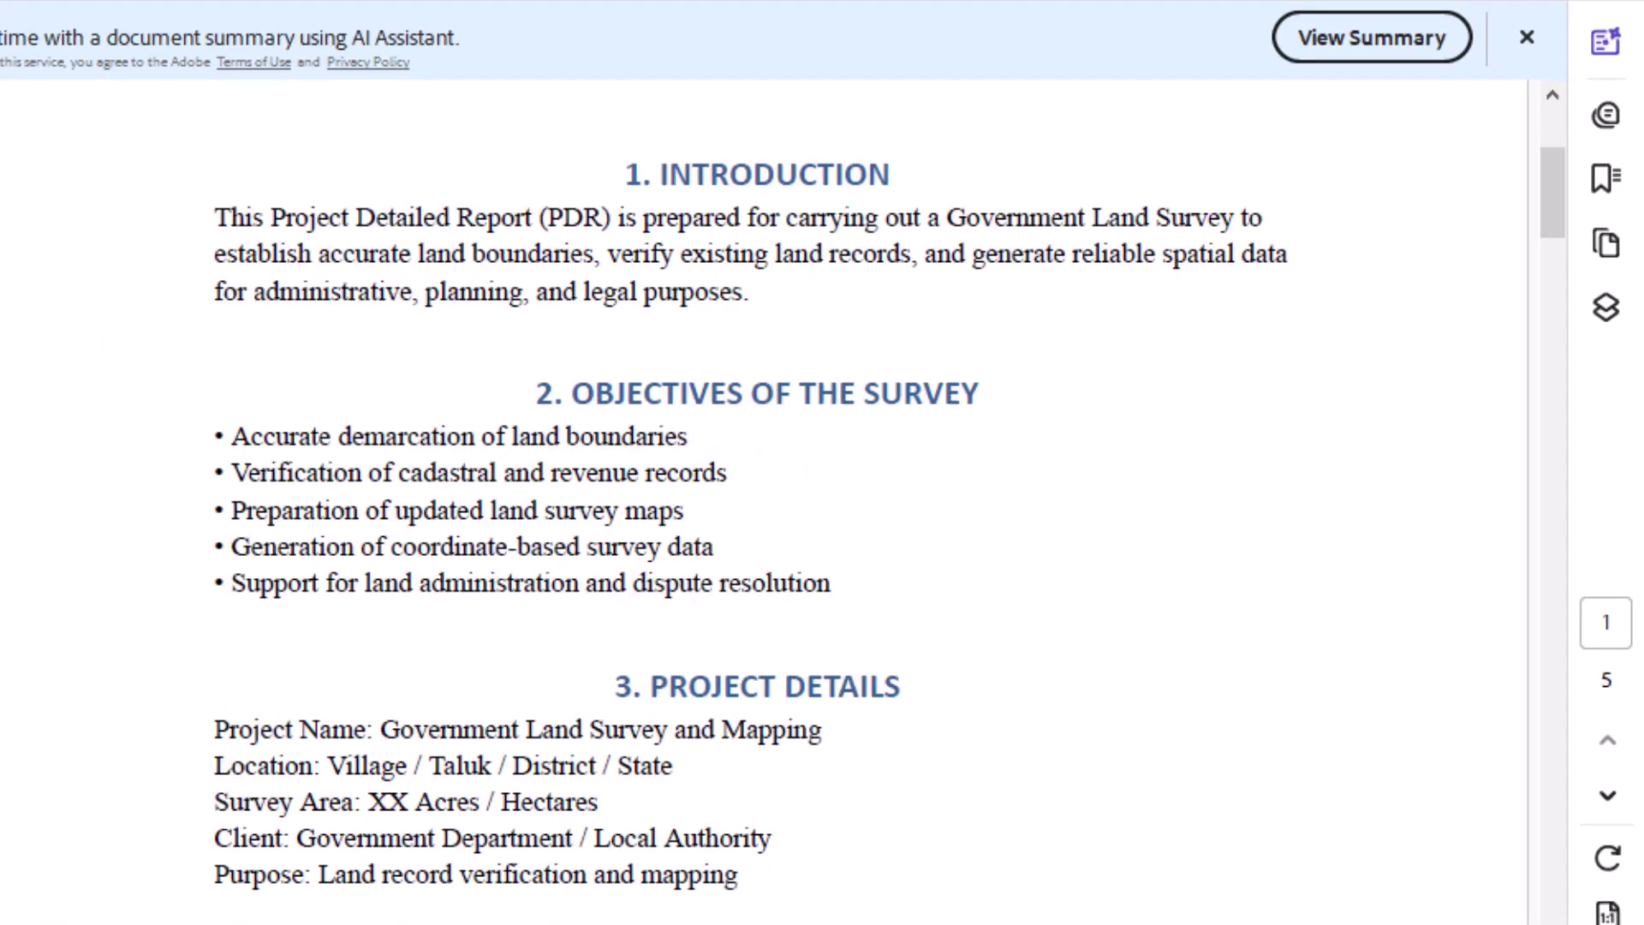
scroll(1387, 891, "down", 10)
scroll(1233, 880, "down", 15)
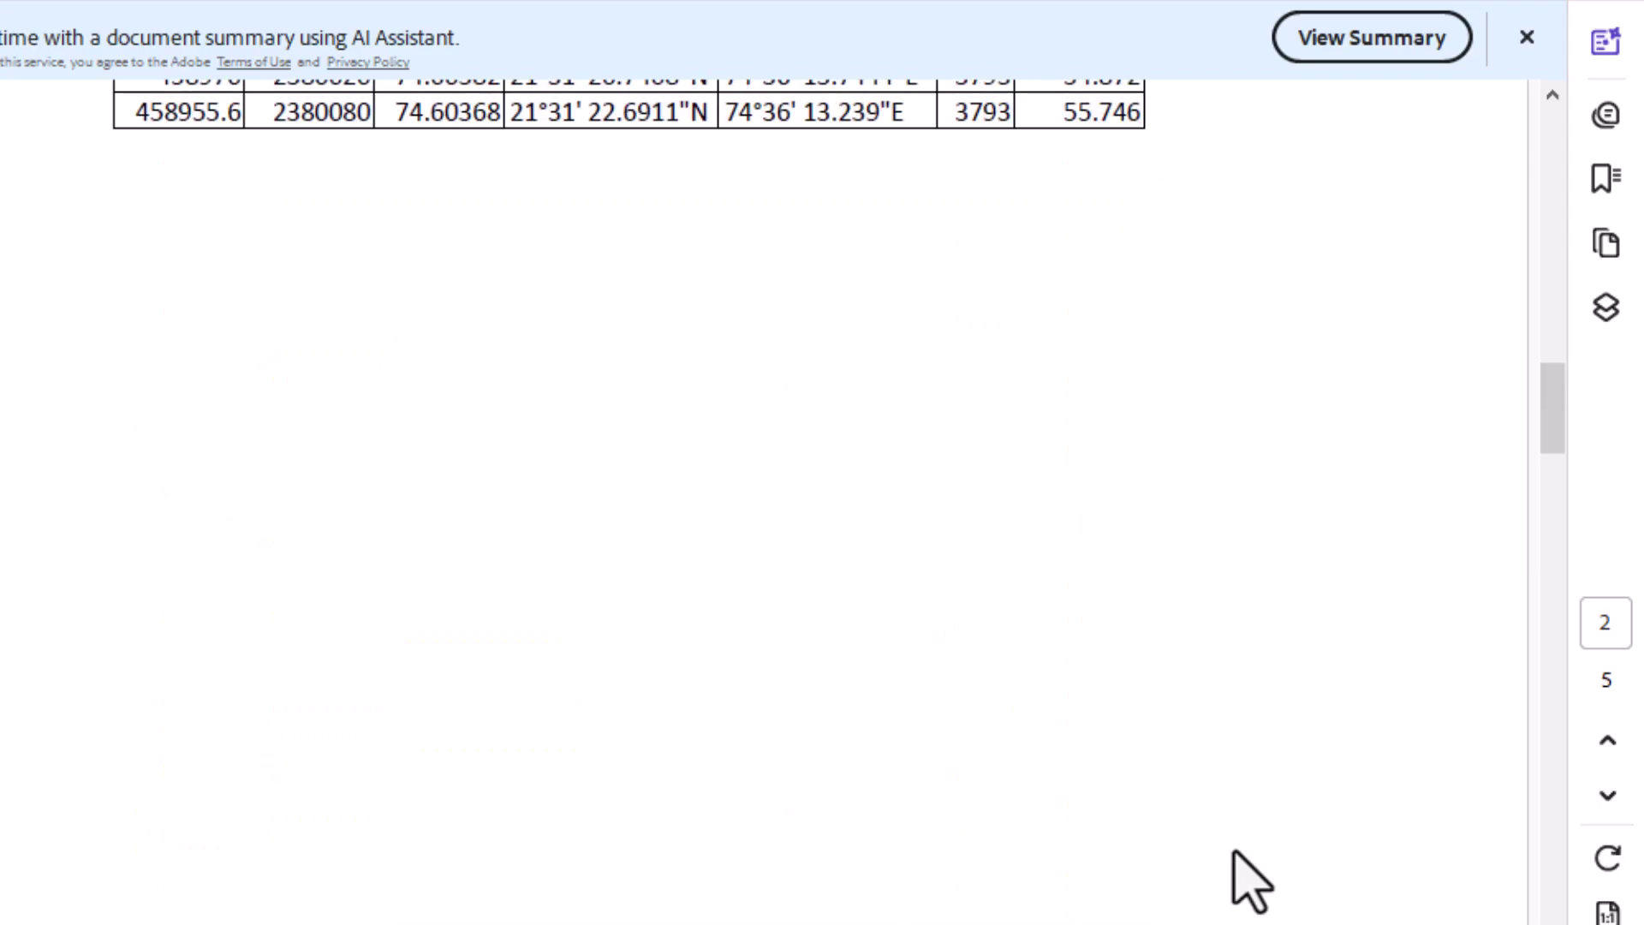
scroll(1233, 843, "down", 20)
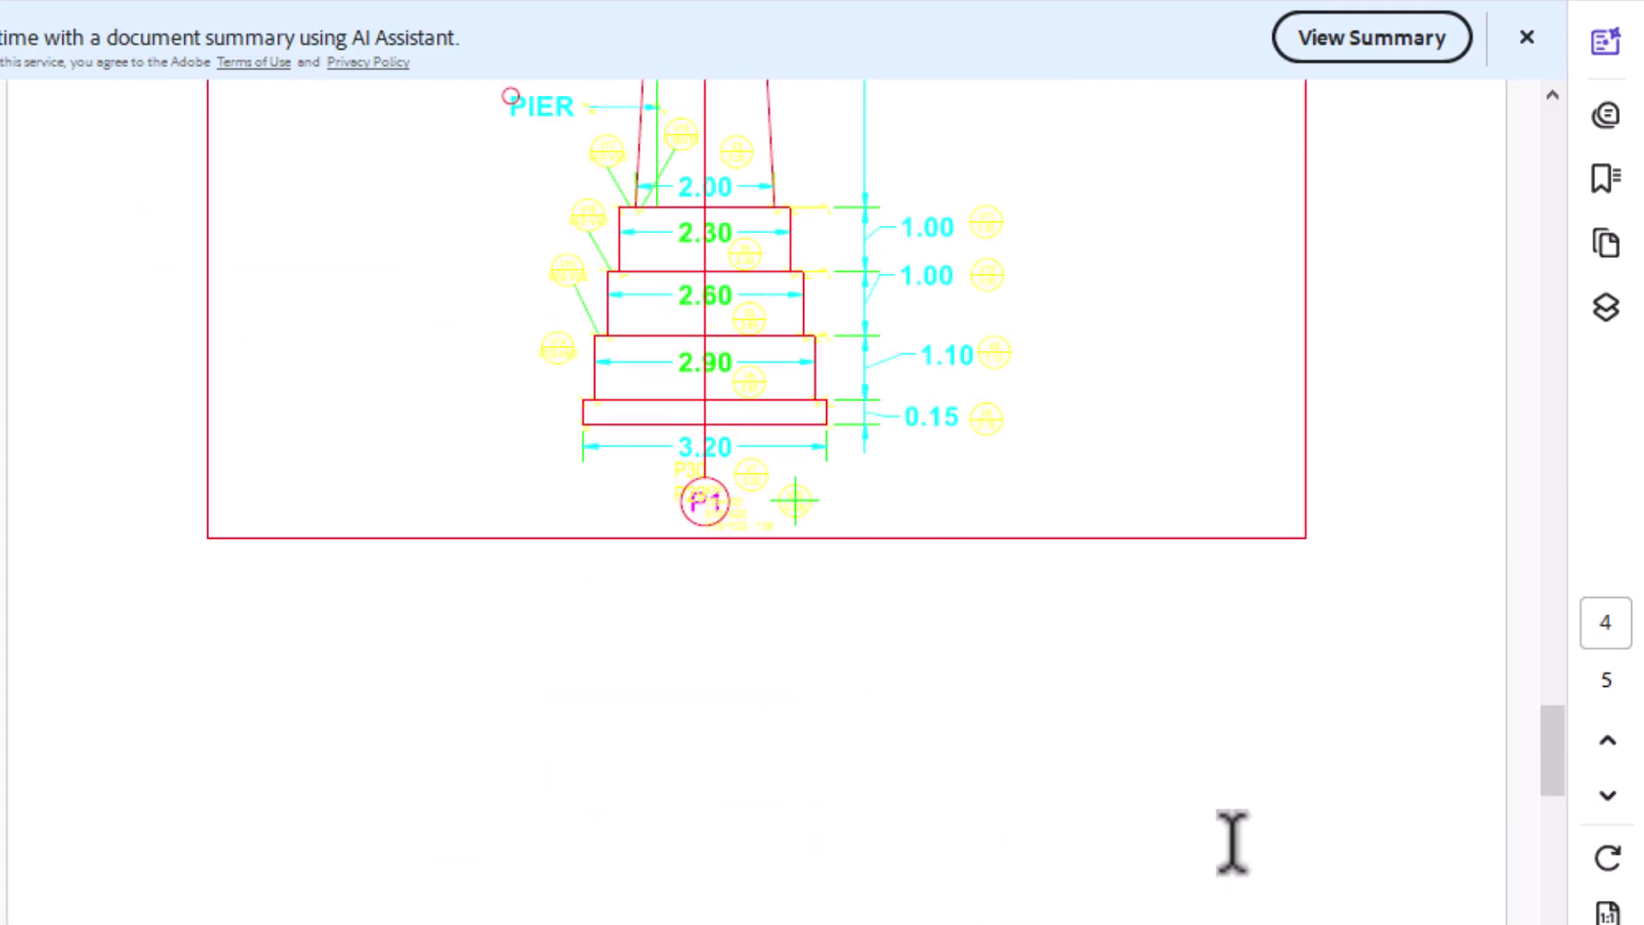
scroll(1233, 842, "up", 20)
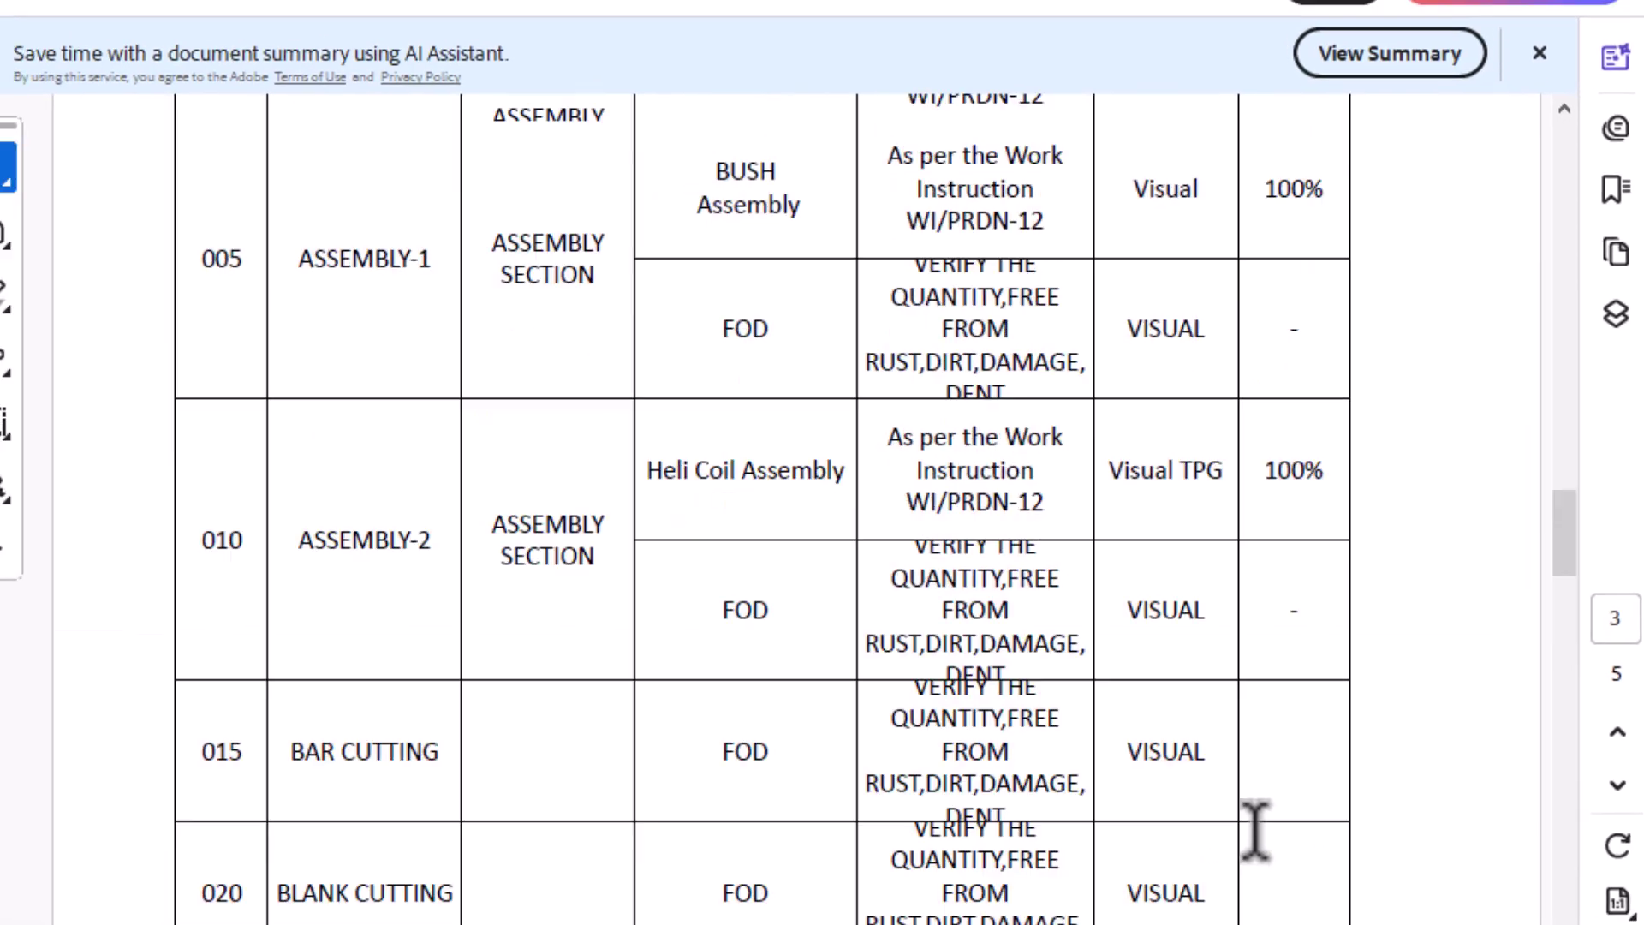